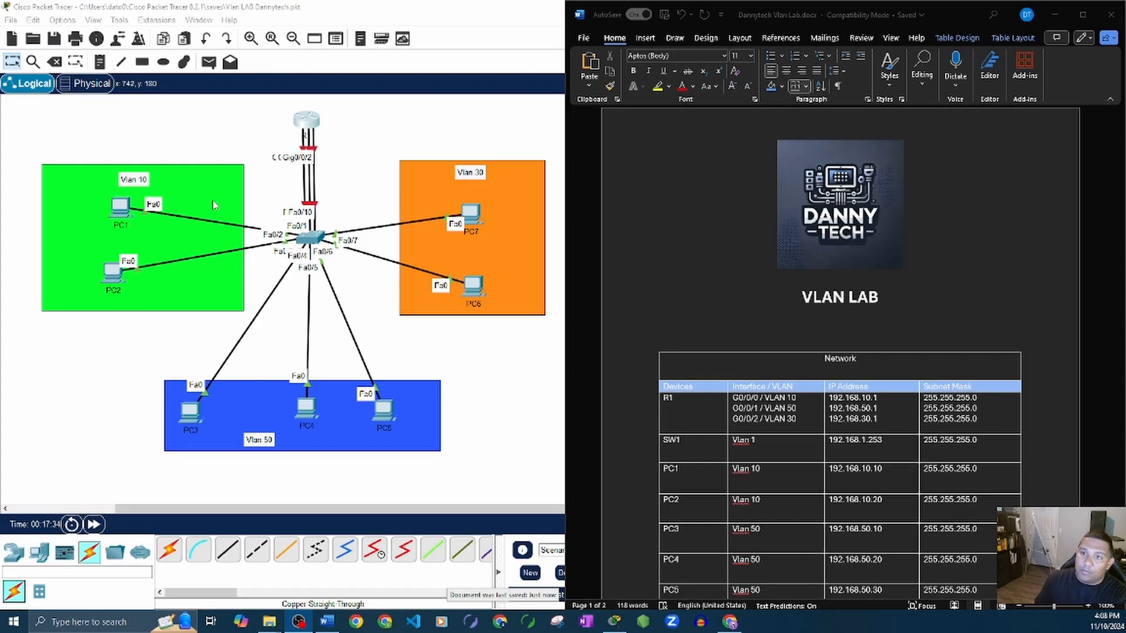
- Label the green Vlan 10 area "Hr" and the blue Vlan 50 area "Accounting" in the topology
double_click(174, 292)
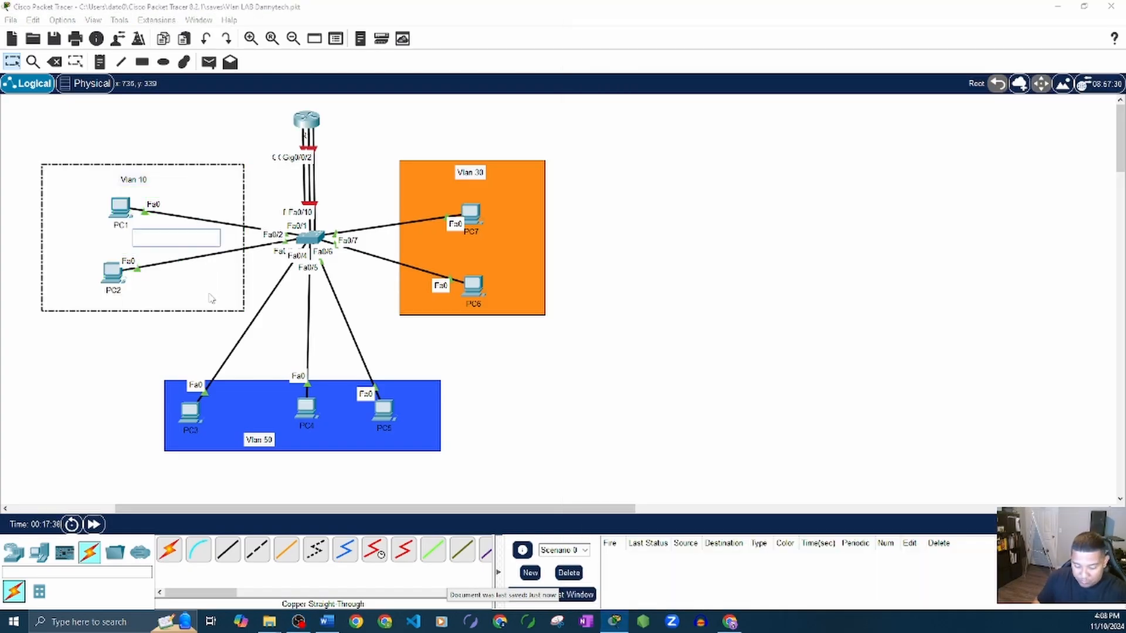
type("Hi")
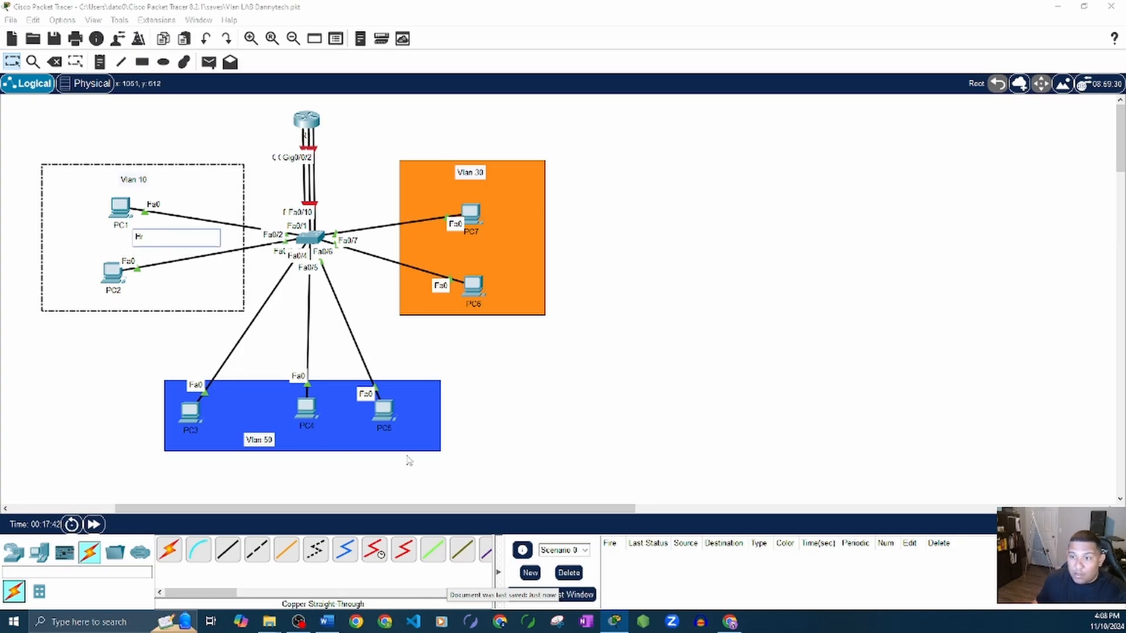
left_click(346, 439)
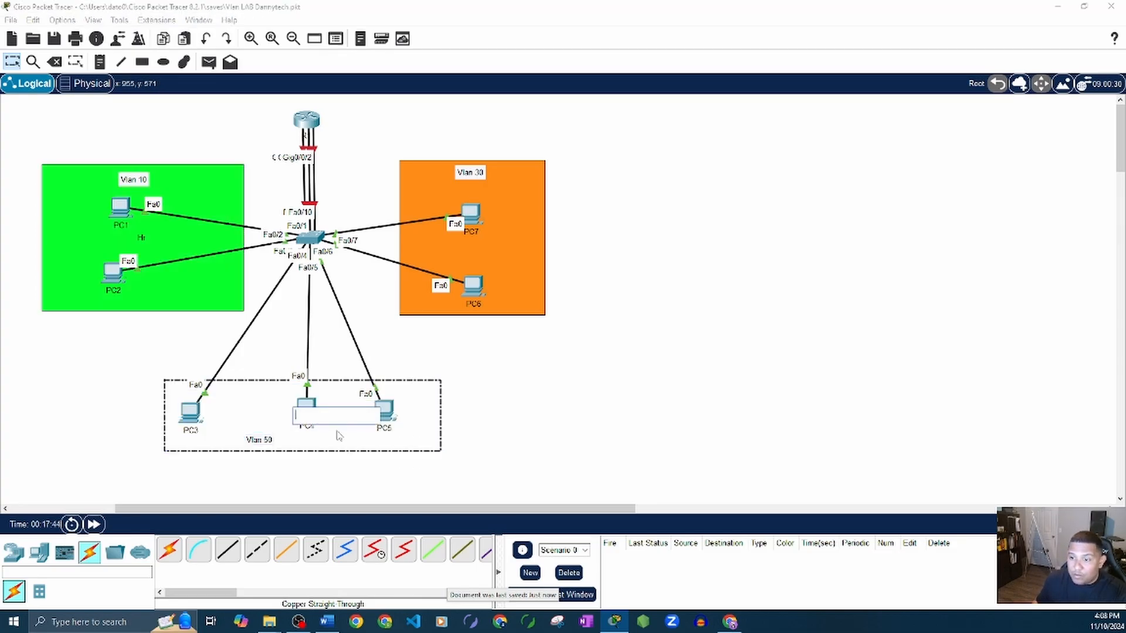
type("Accou")
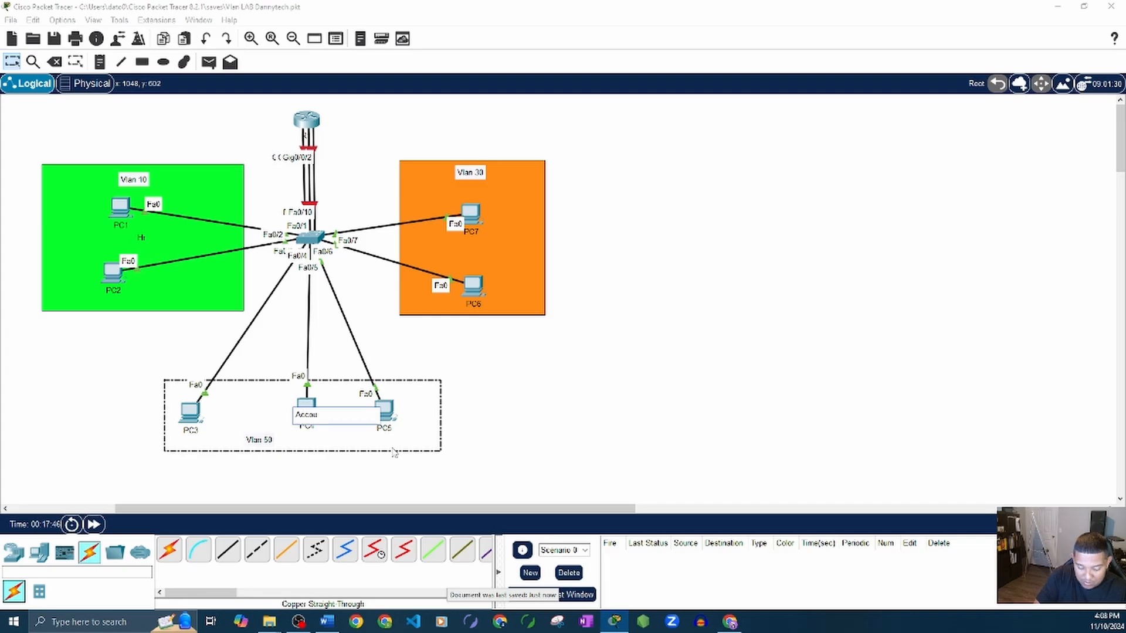
type("nting")
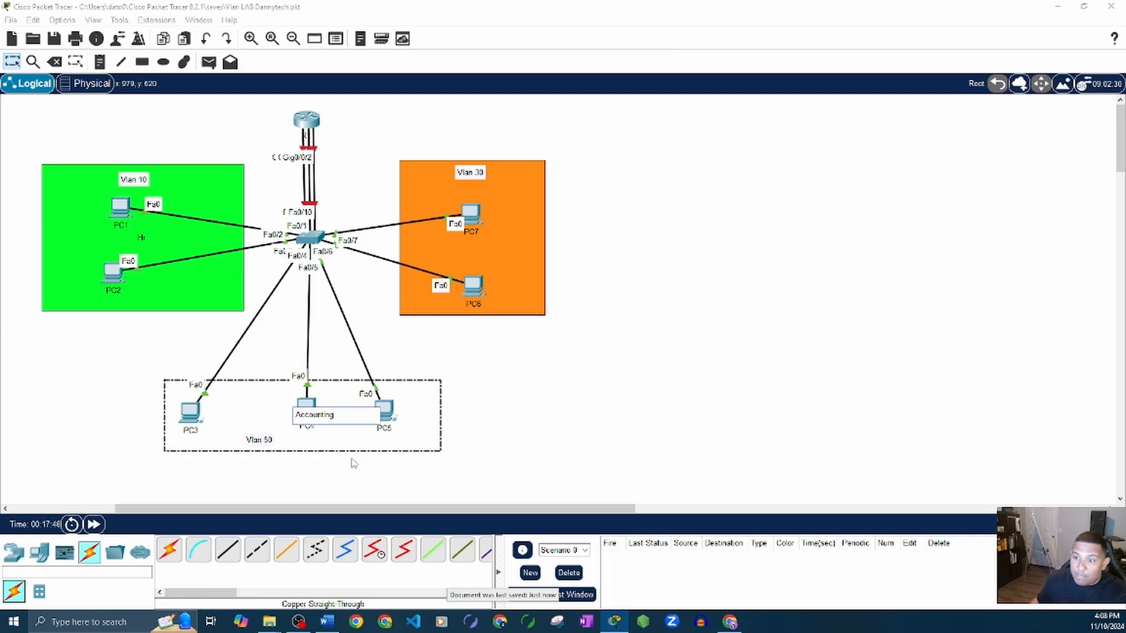
- Label the orange Vlan 30 area "IT"
left_click(520, 282)
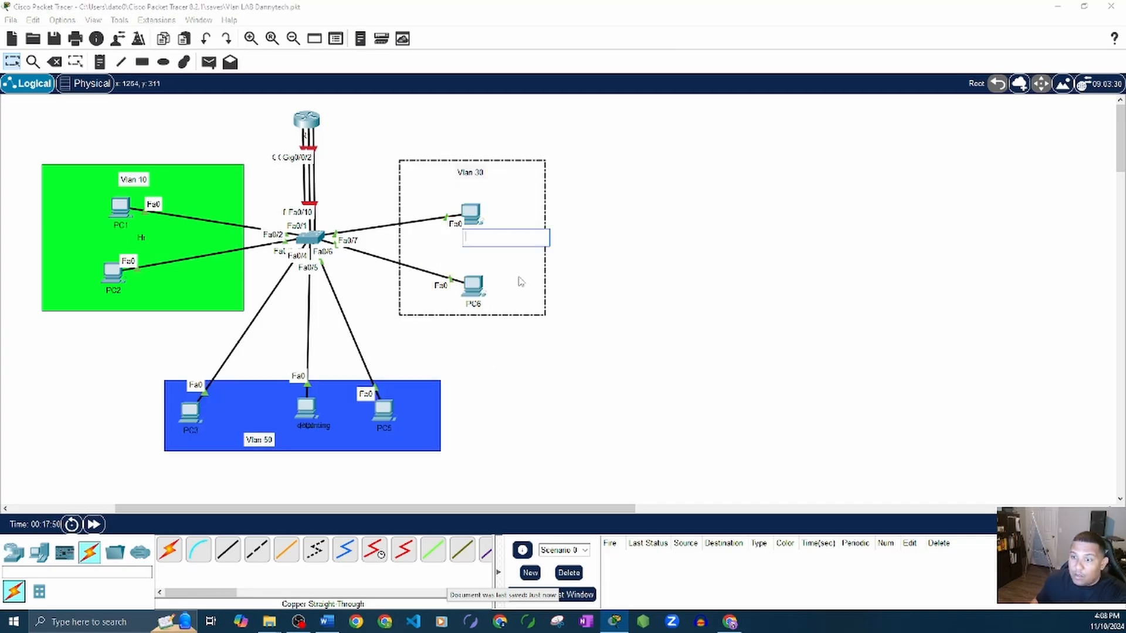
type("IT")
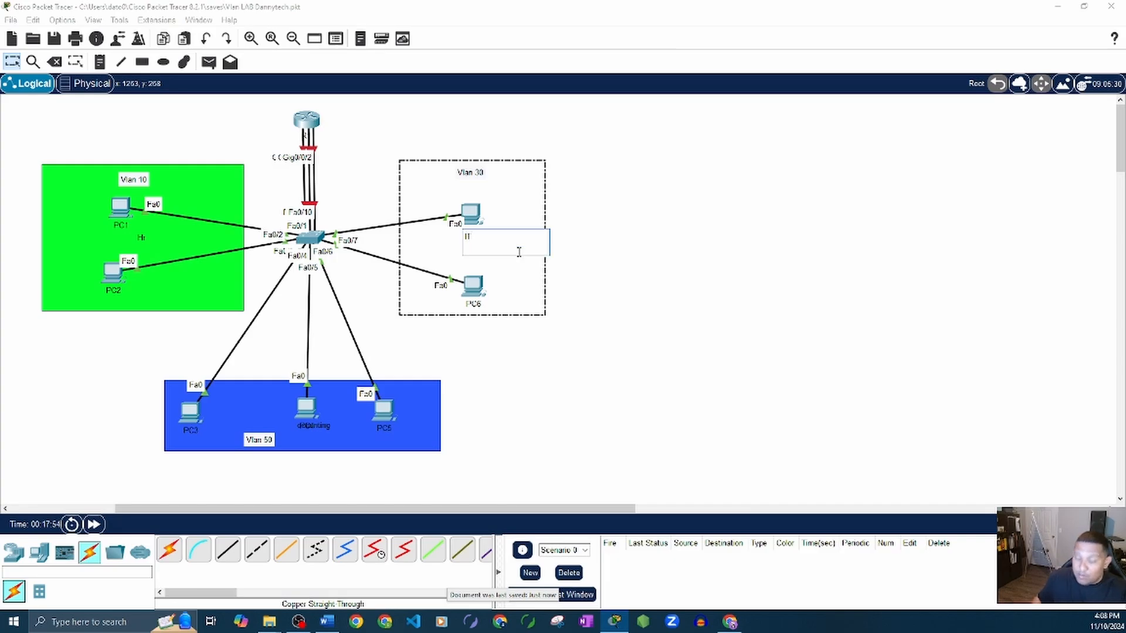
left_click(649, 259)
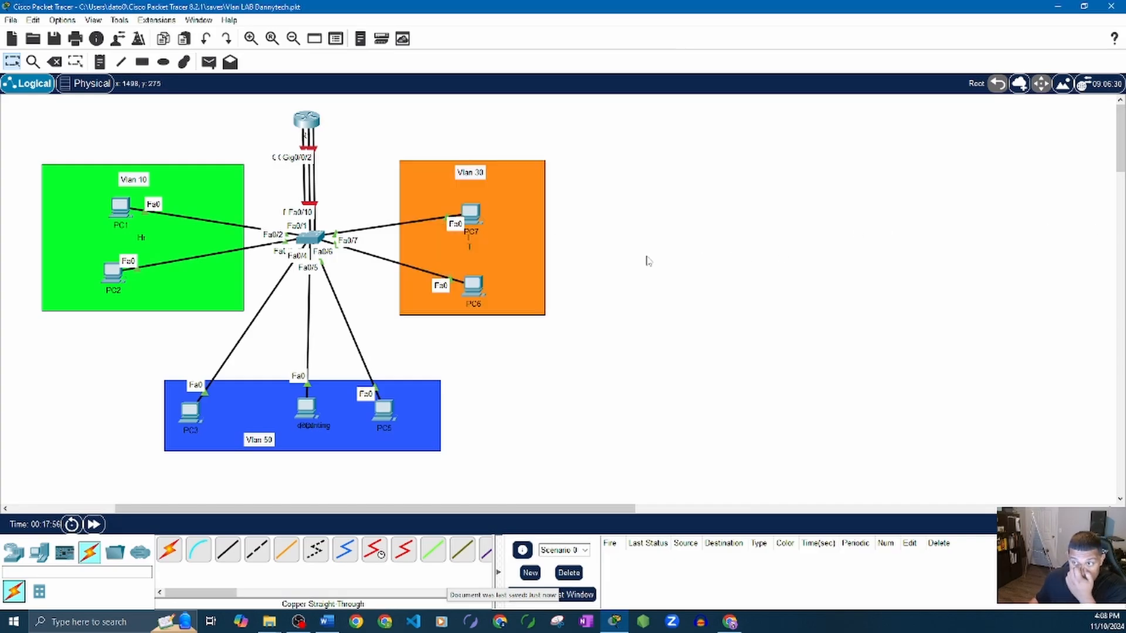
- Try to correct how the "IT" label is laid out in the orange Vlan 30 area
left_click(480, 247)
double_click(479, 245)
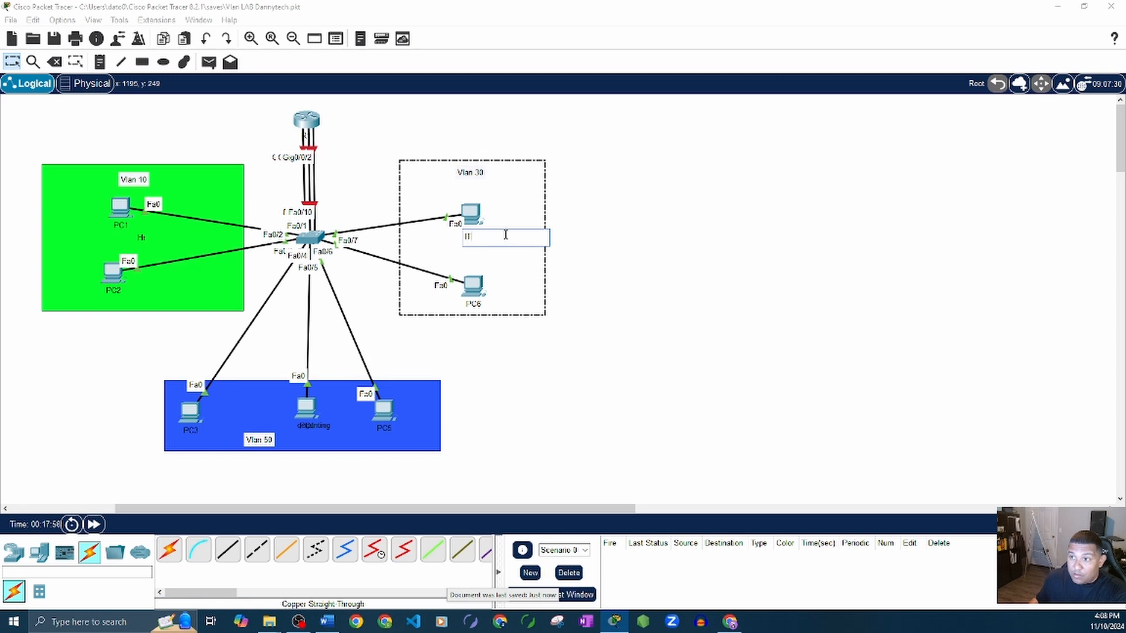
left_click(17, 63)
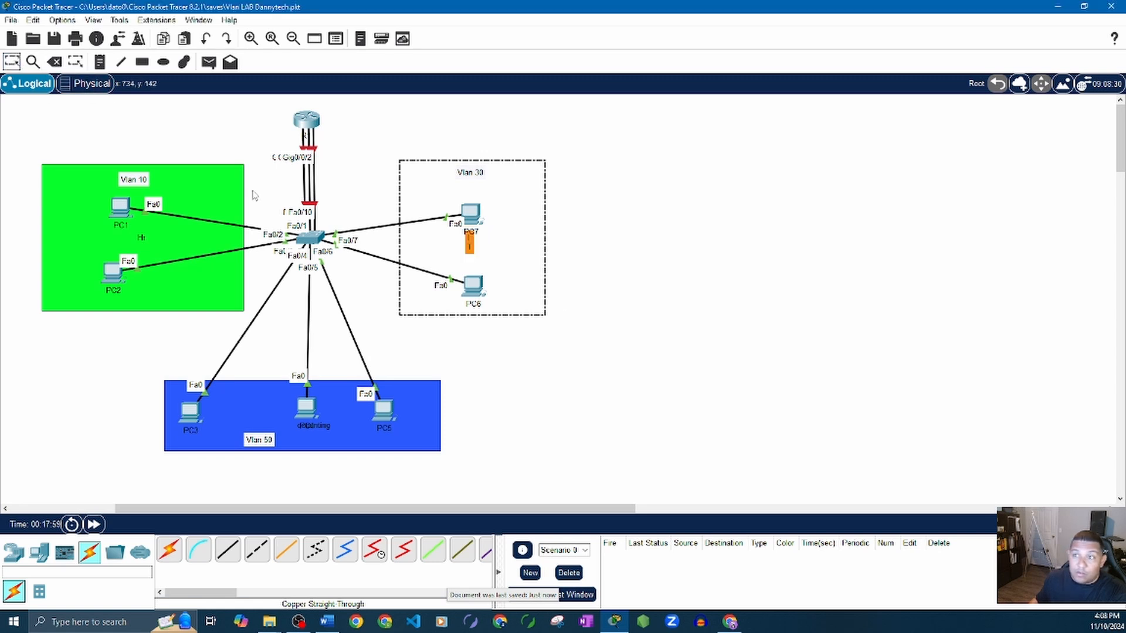
left_click(581, 261)
double_click(503, 254)
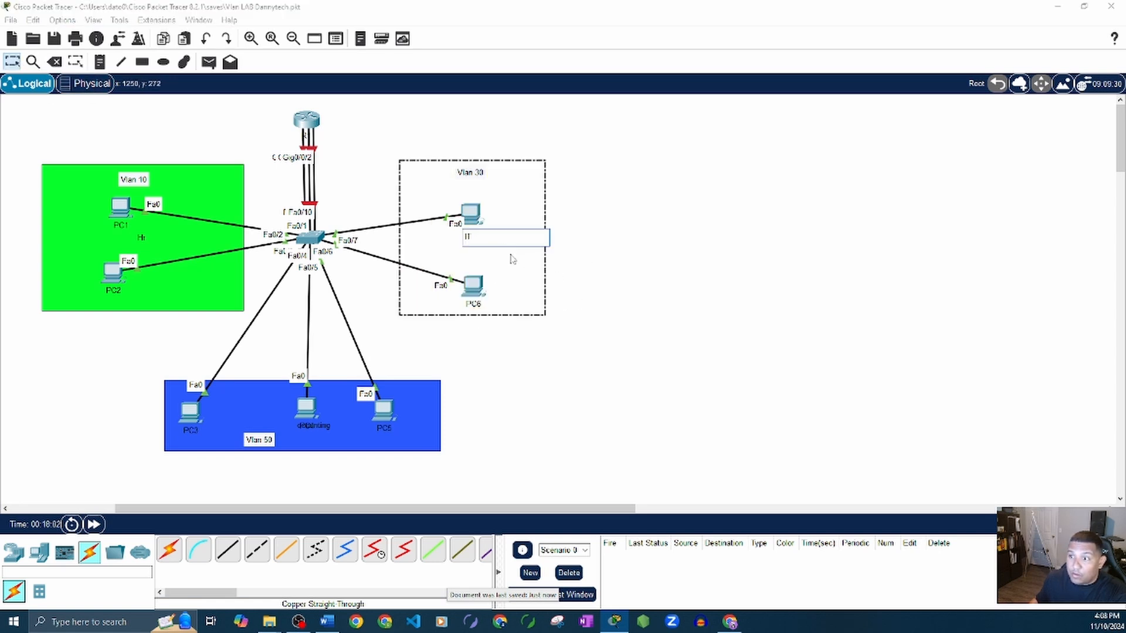
- Try to reposition the "Accounting" label in the blue Vlan 50 area away from the PC4 name
double_click(285, 442)
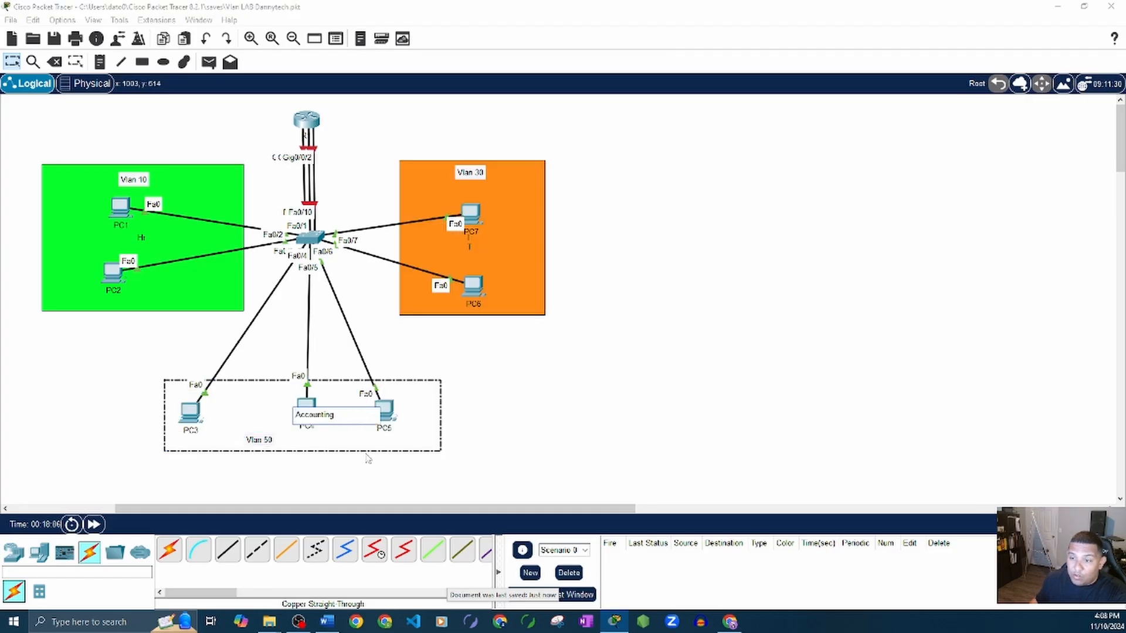
double_click(354, 412)
left_click(369, 413)
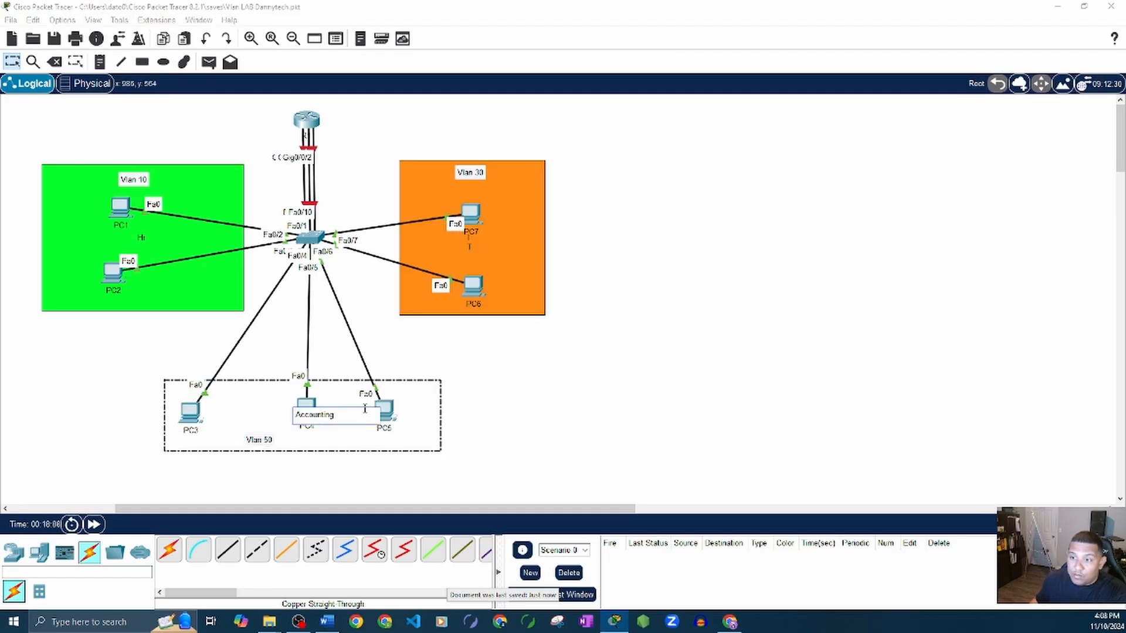
left_click(512, 354)
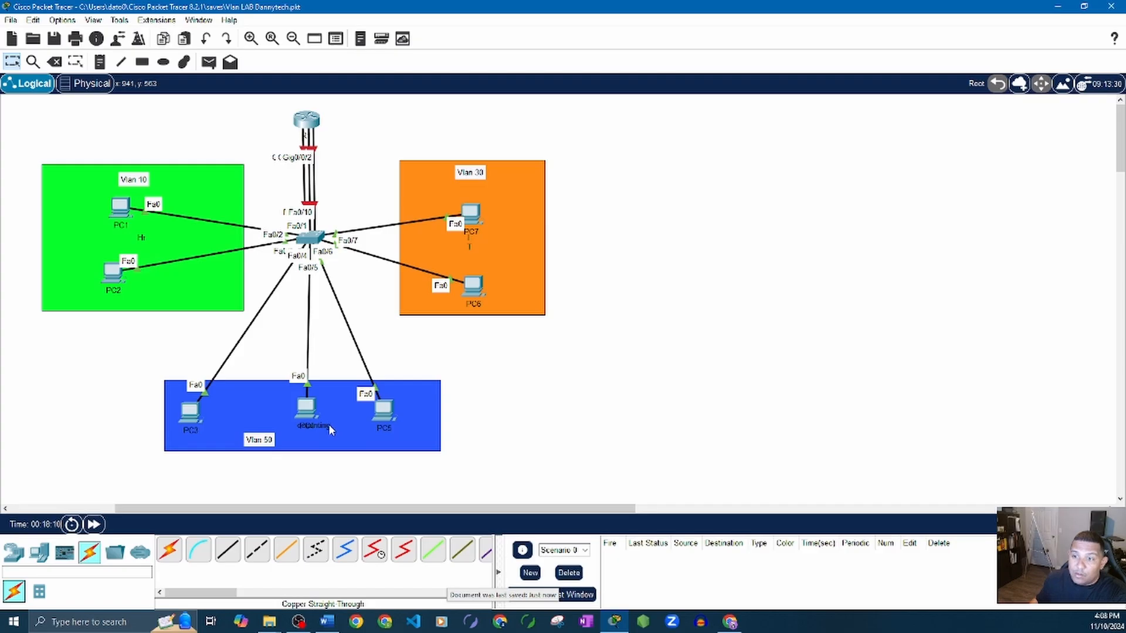
left_click_drag(342, 427, 359, 438)
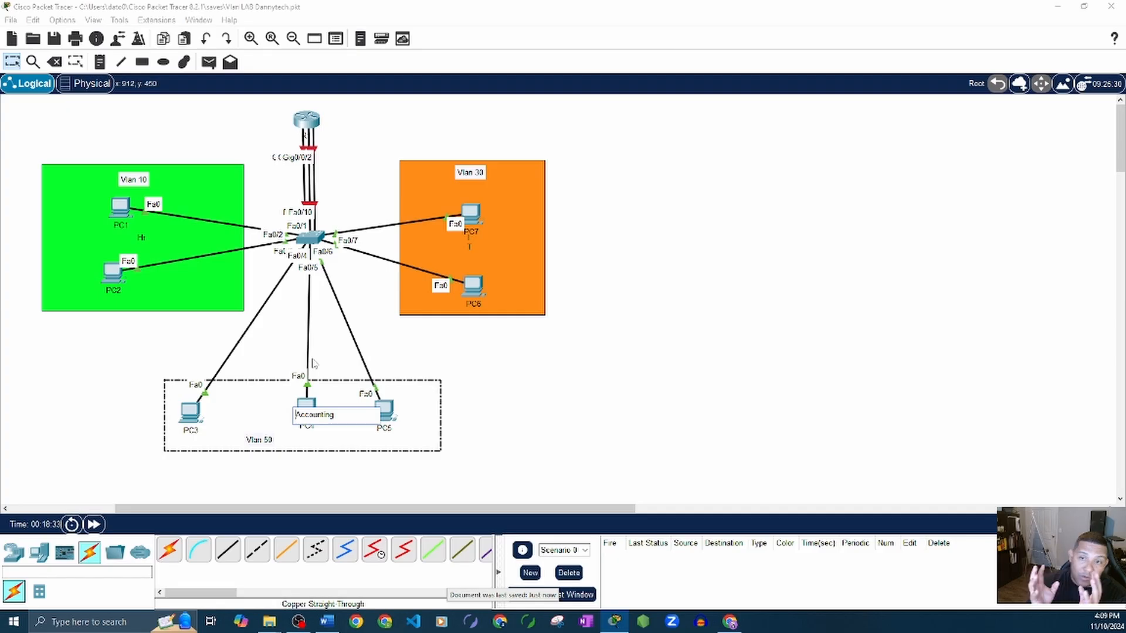
left_click(490, 390)
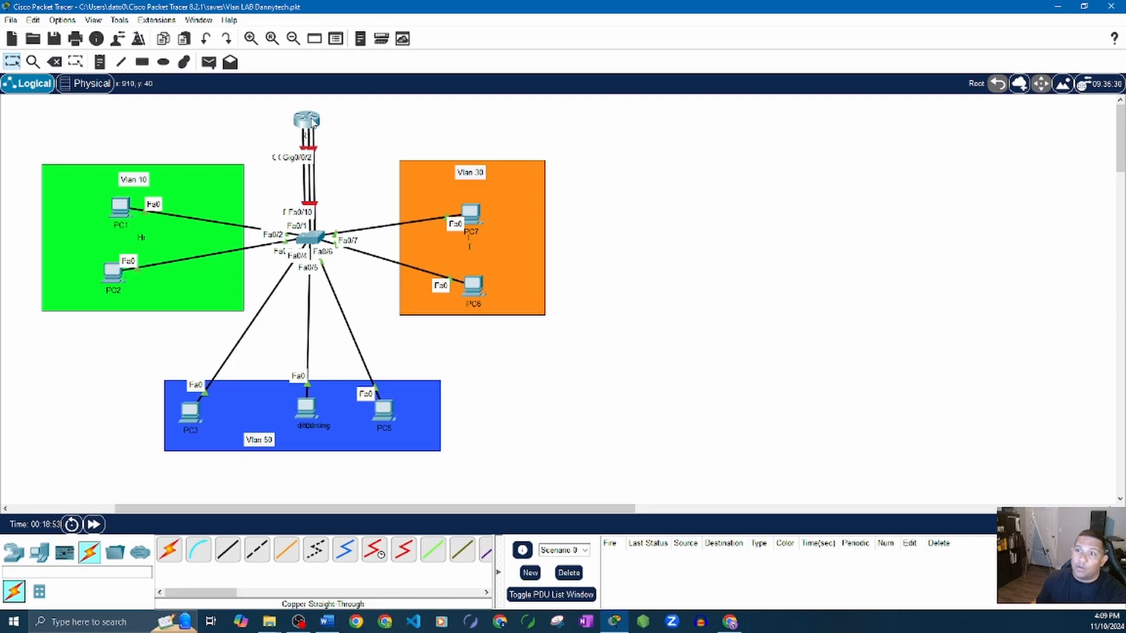
- Check R1's planned addresses in the Word lab document, and examine R1's hardware and the available router models
left_click(328, 621)
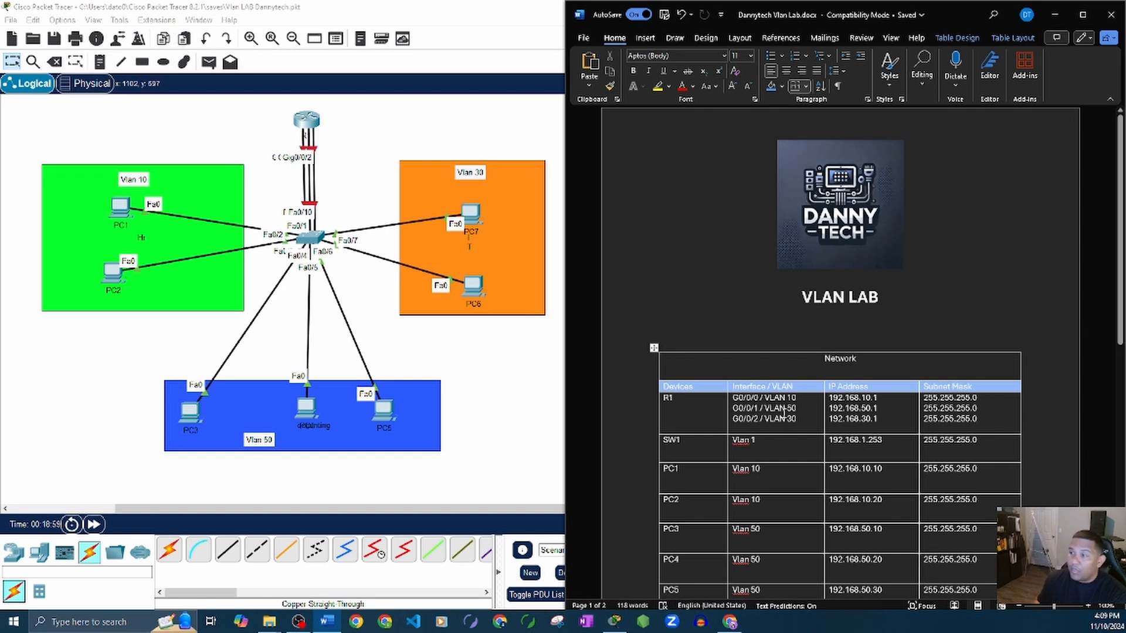
left_click(316, 124)
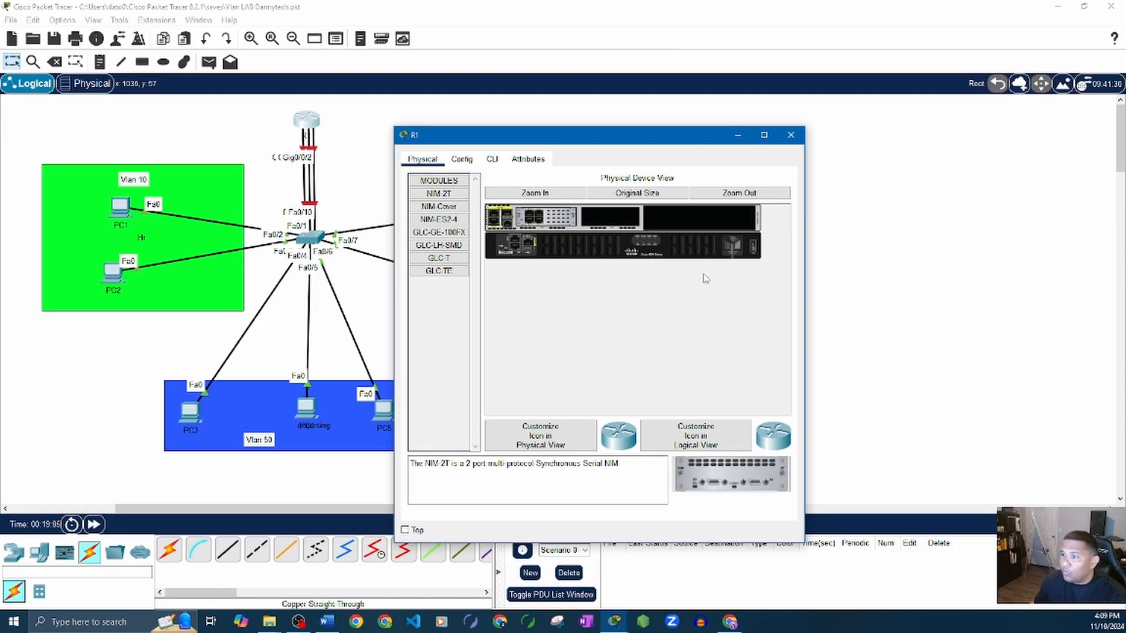
left_click(13, 552)
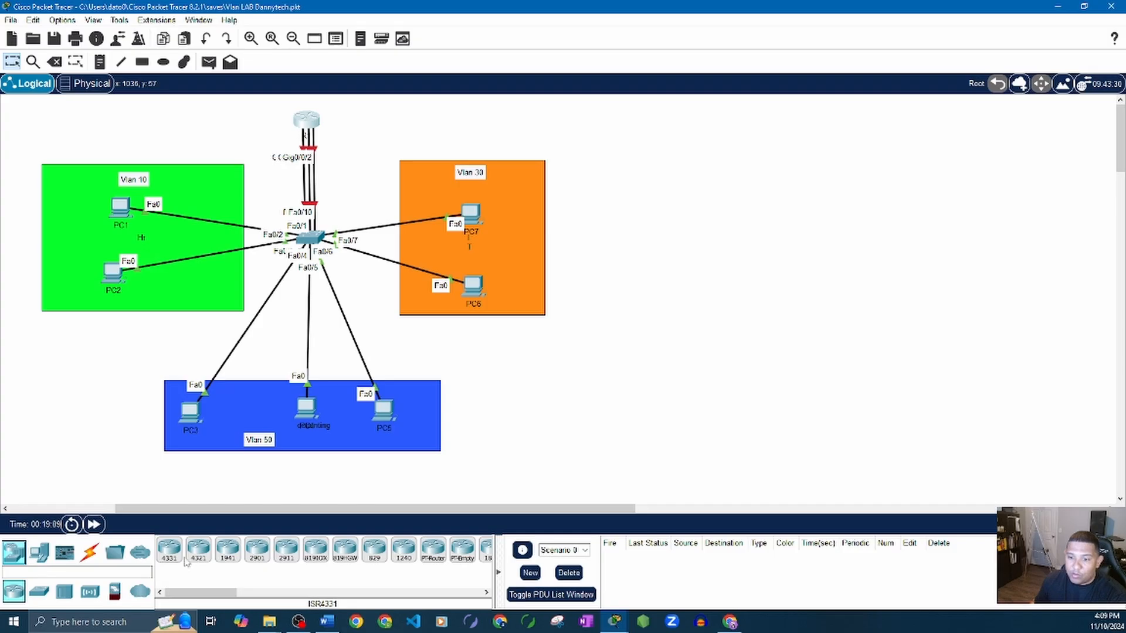
- Open router R1's IOS command line and bring up its user EXEC prompt
left_click(316, 128)
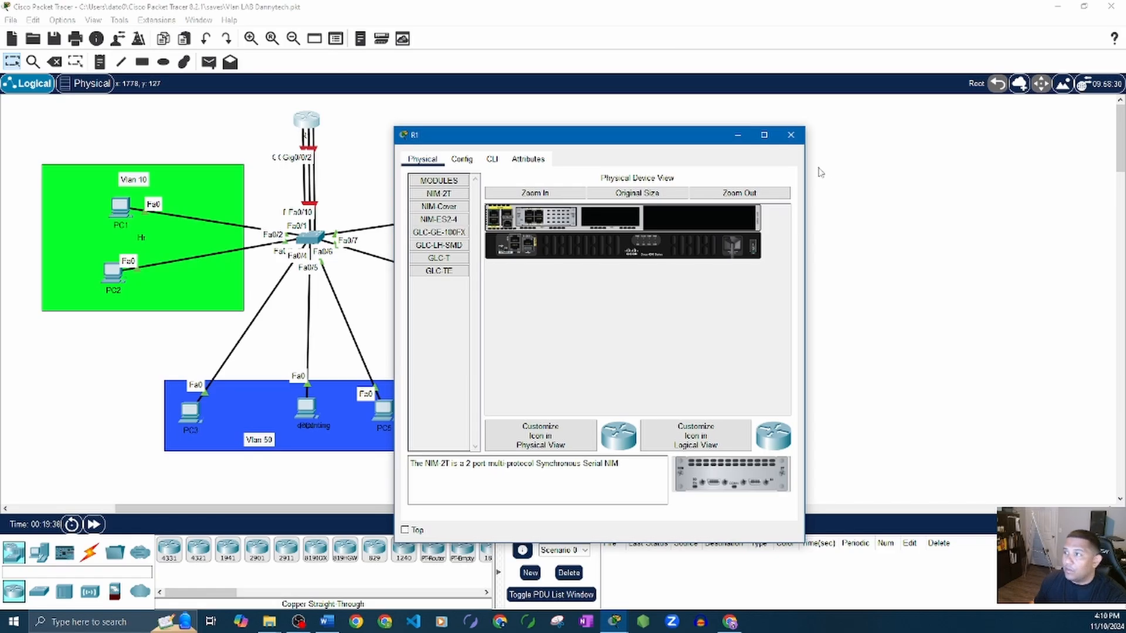
left_click(461, 160)
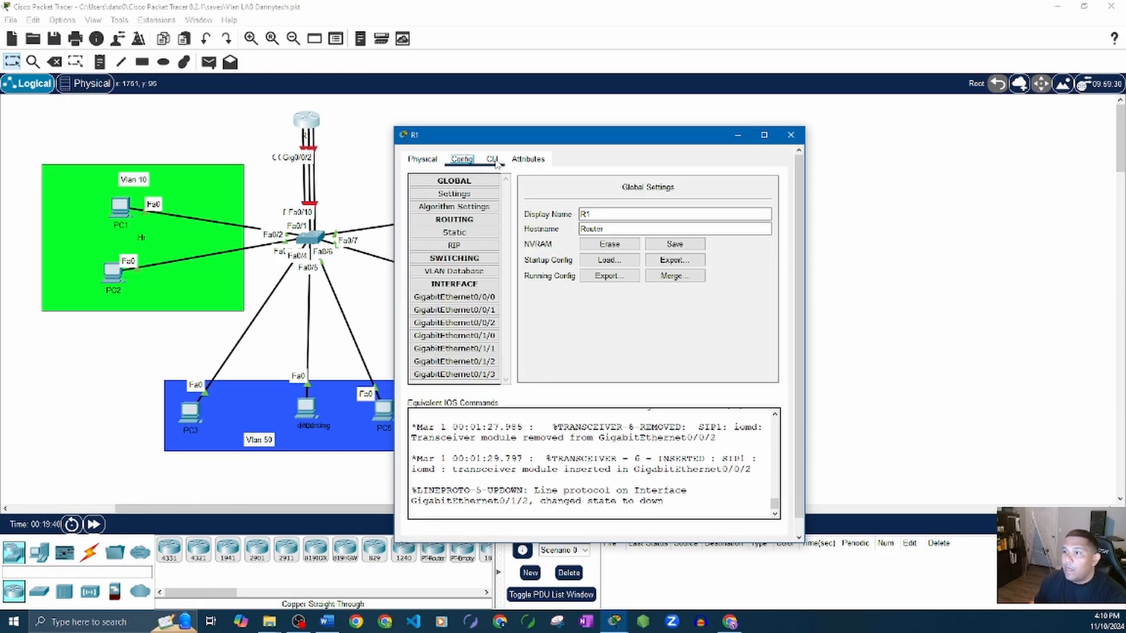
left_click(492, 162)
scroll(573, 457, "down", 1)
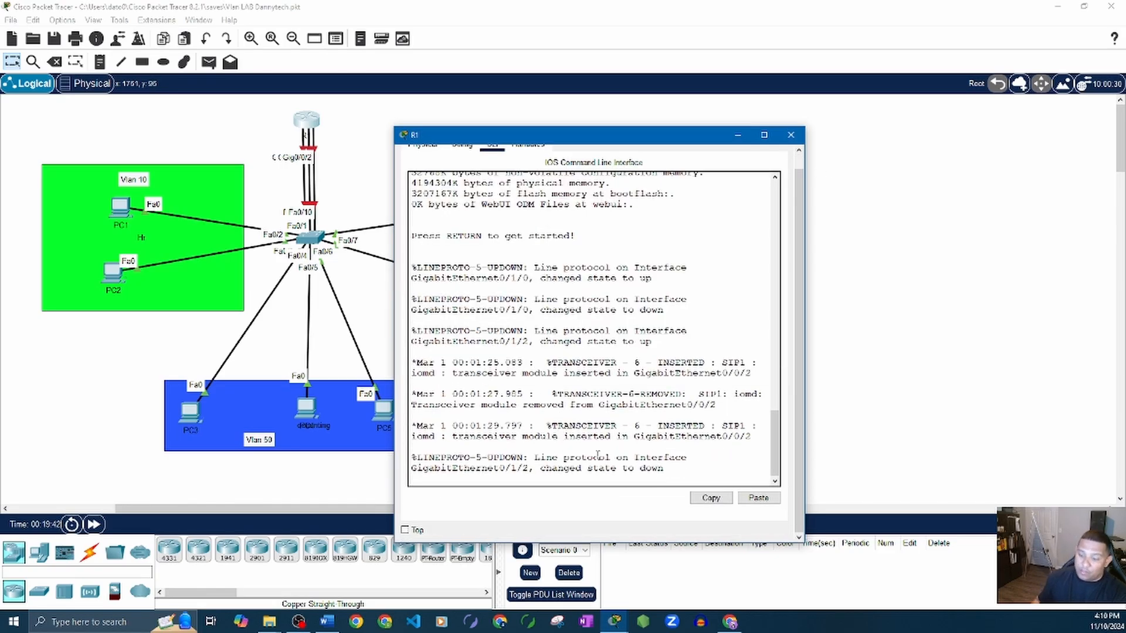
key("Return")
key("Return")
key("Return")
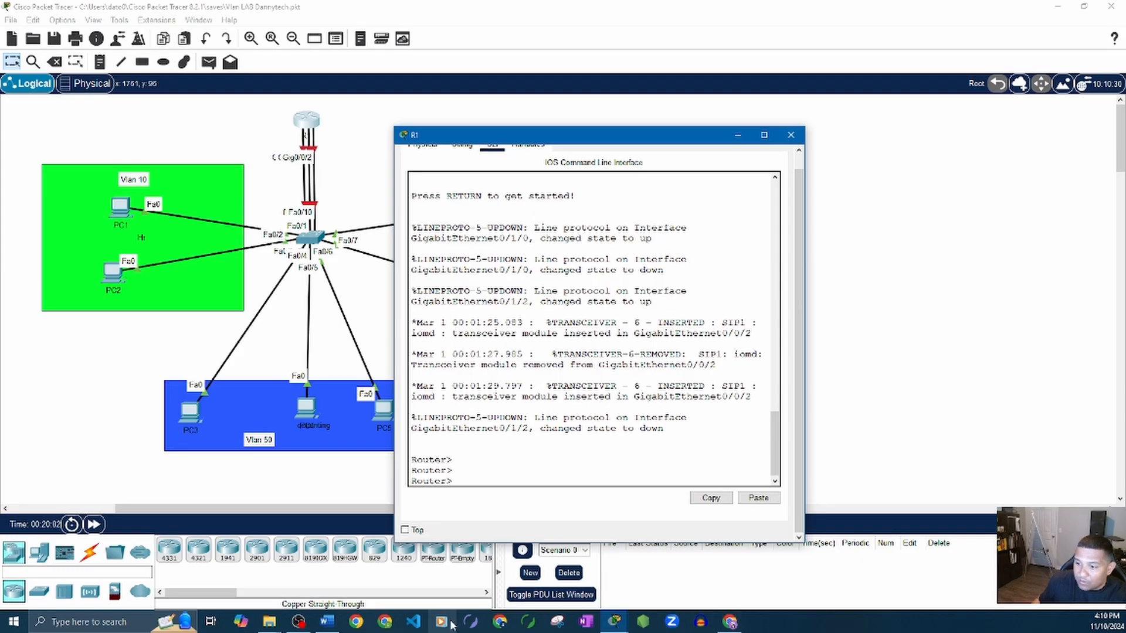
- Bring up the Commands table of the Word lab document and place R1's command line window beside it
left_click(326, 621)
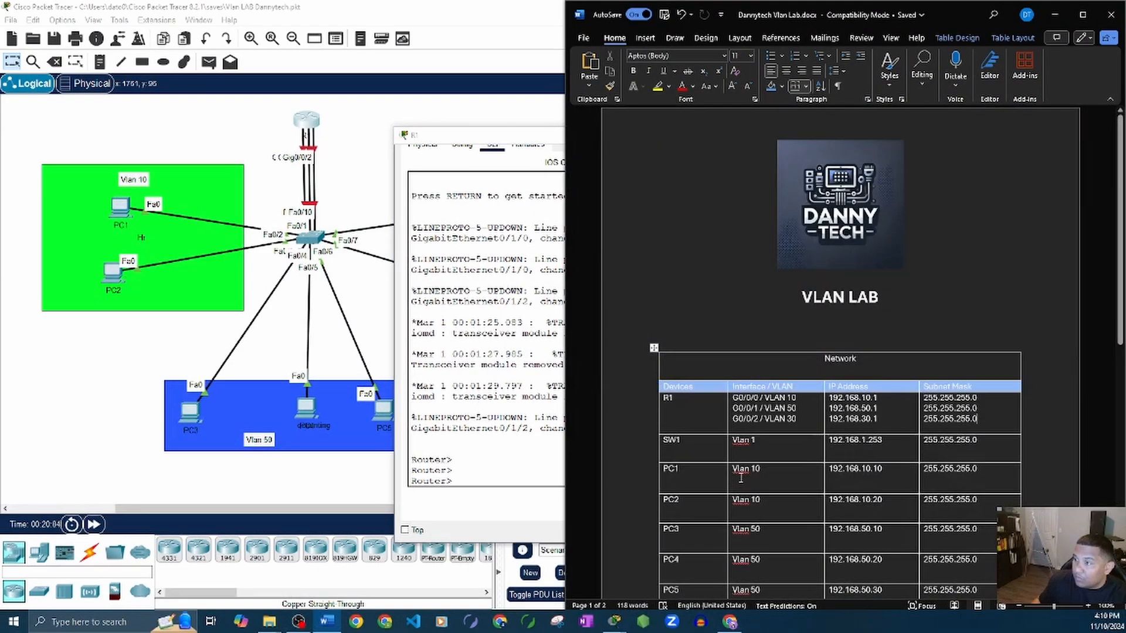
left_click(524, 143)
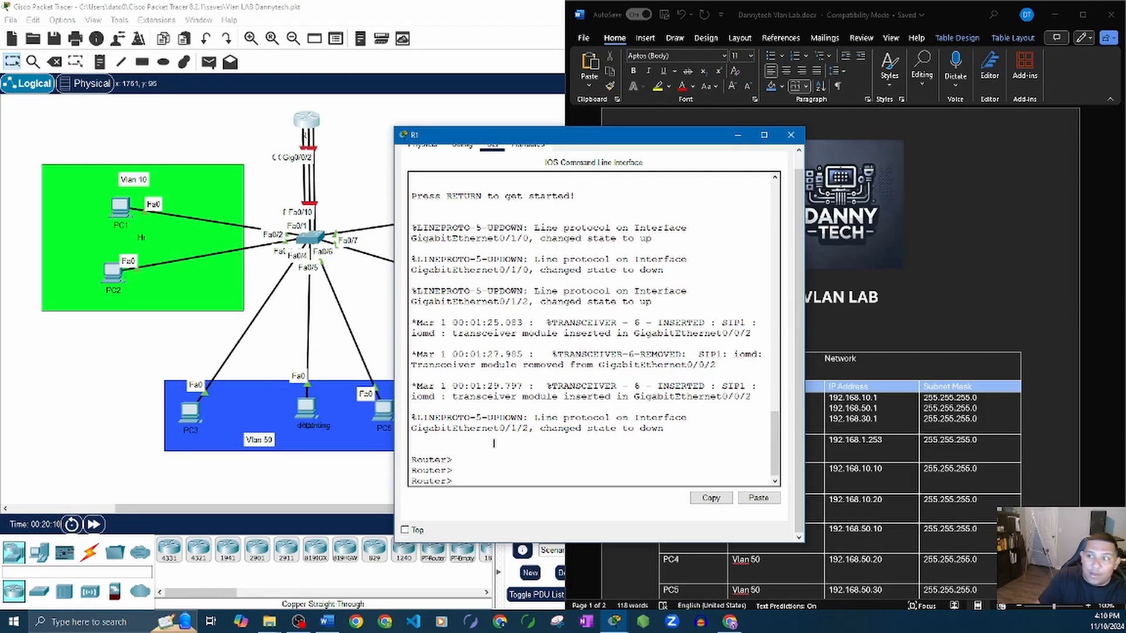
scroll(1046, 487, "down", 6)
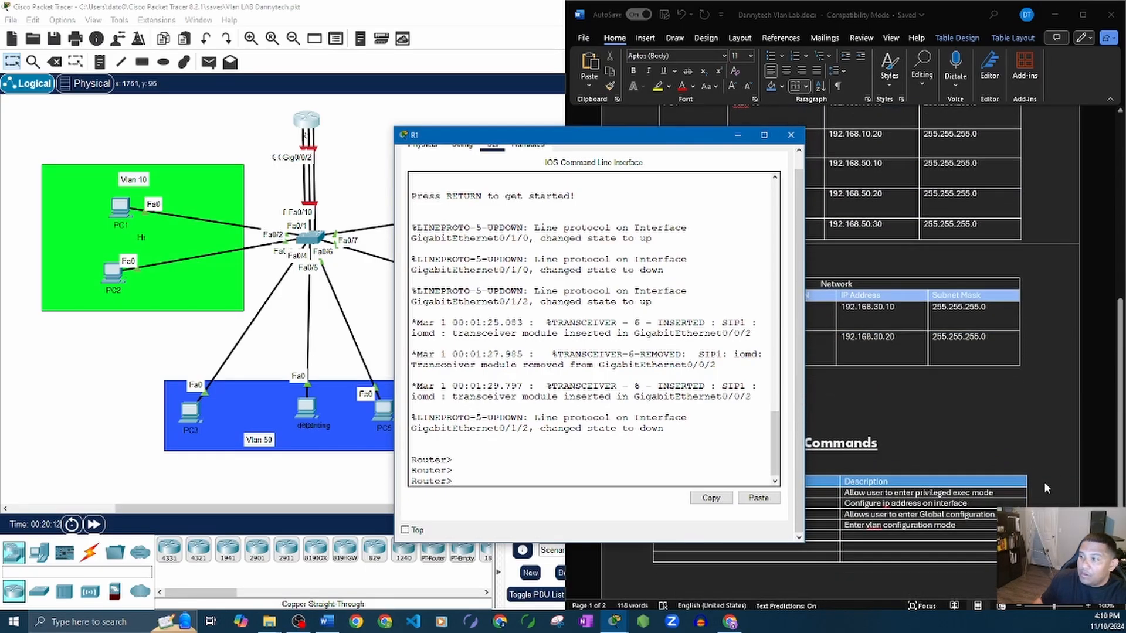
scroll(1046, 487, "down", 3)
left_click_drag(681, 142, 425, 95)
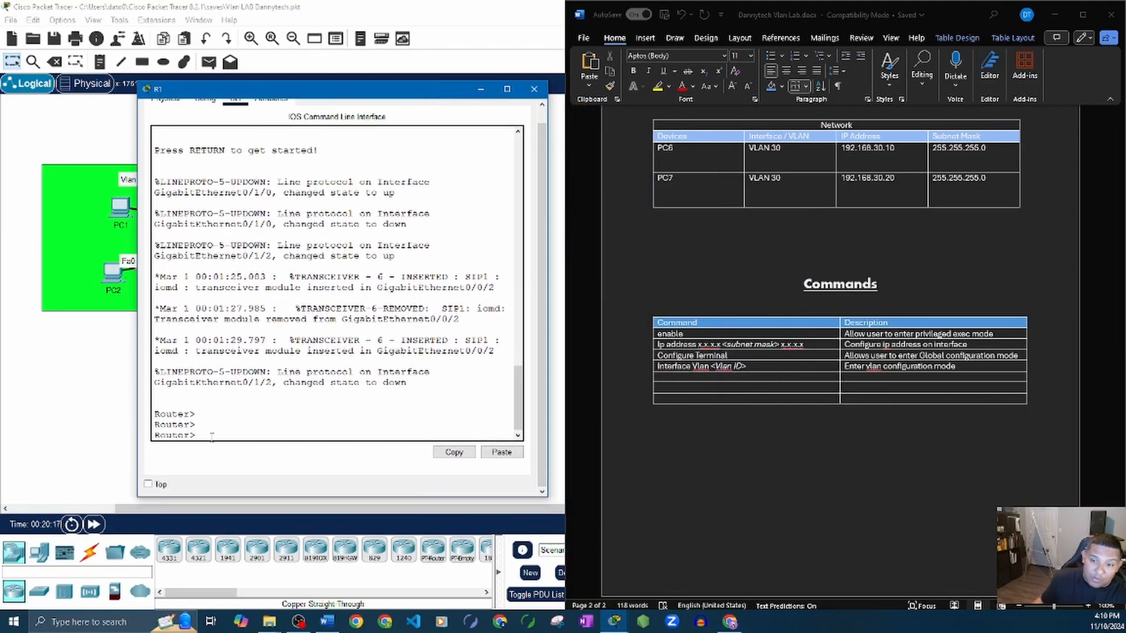
- Enter privileged EXEC mode on R1 with the command enable
type("outer>enab")
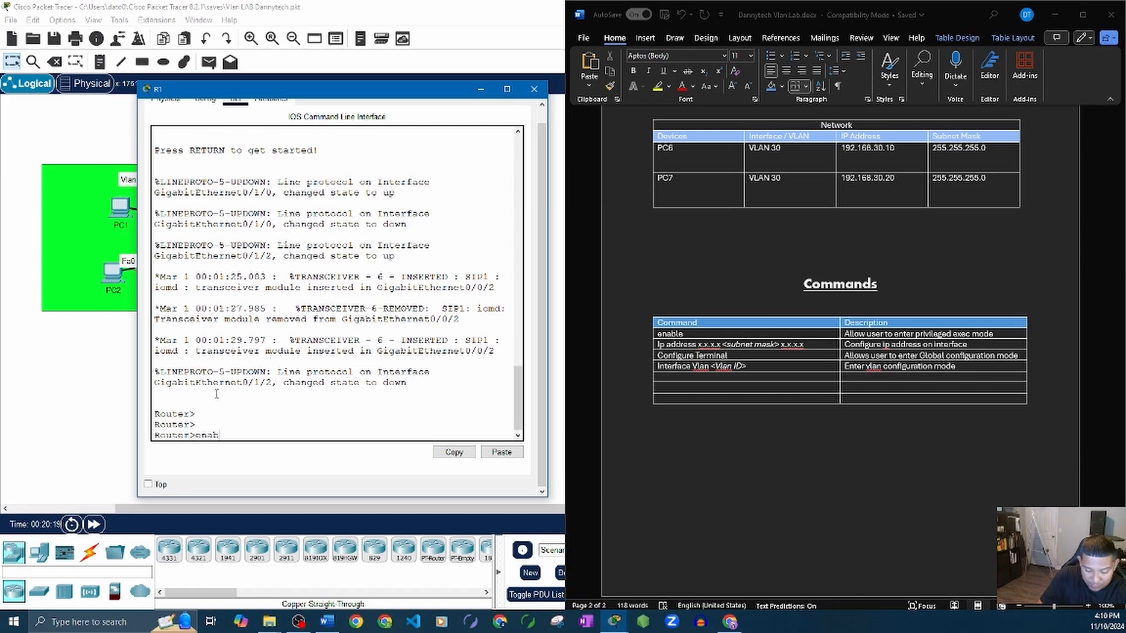
type("le")
key("Return")
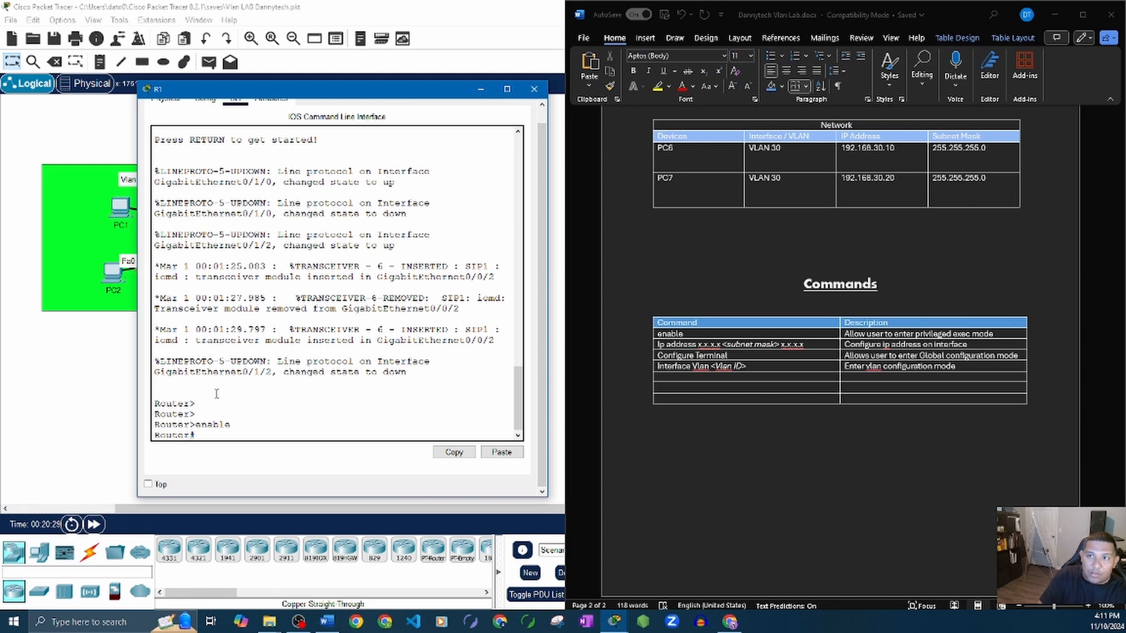
- List the status and IP addresses of R1's interfaces with the command show ip interface bri
type("ip")
key("BackSpace")
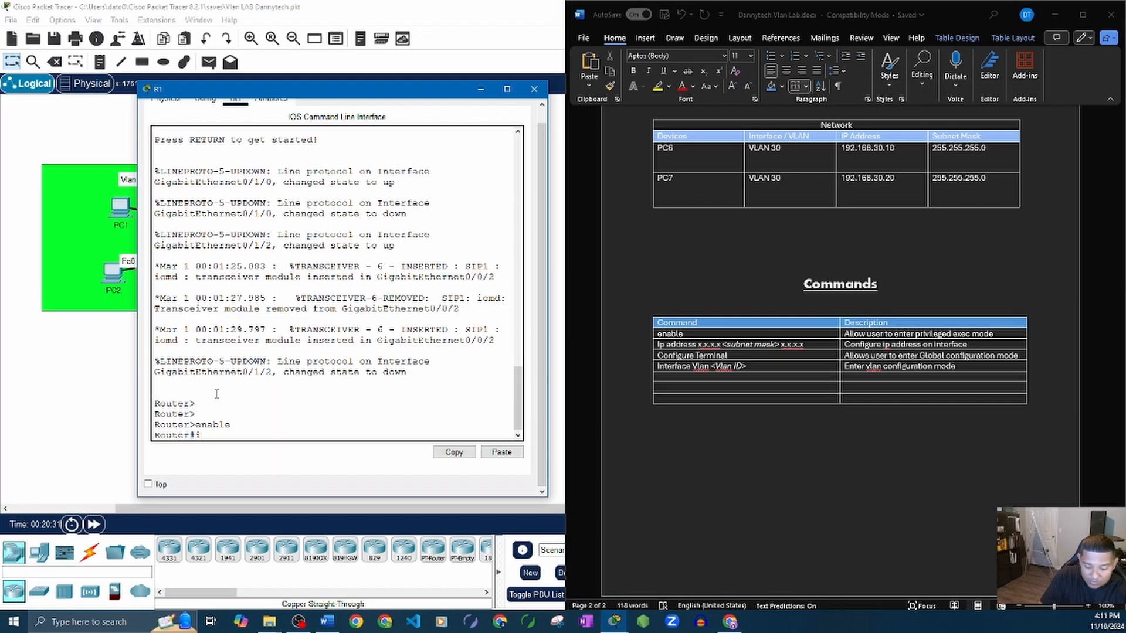
type("h")
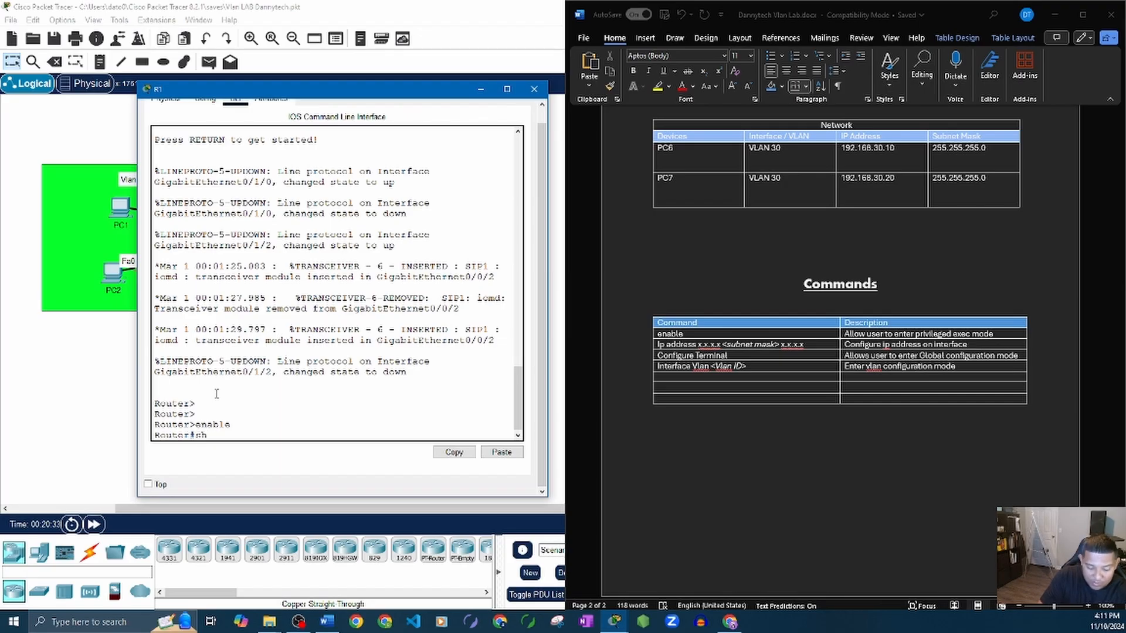
type("ow ")
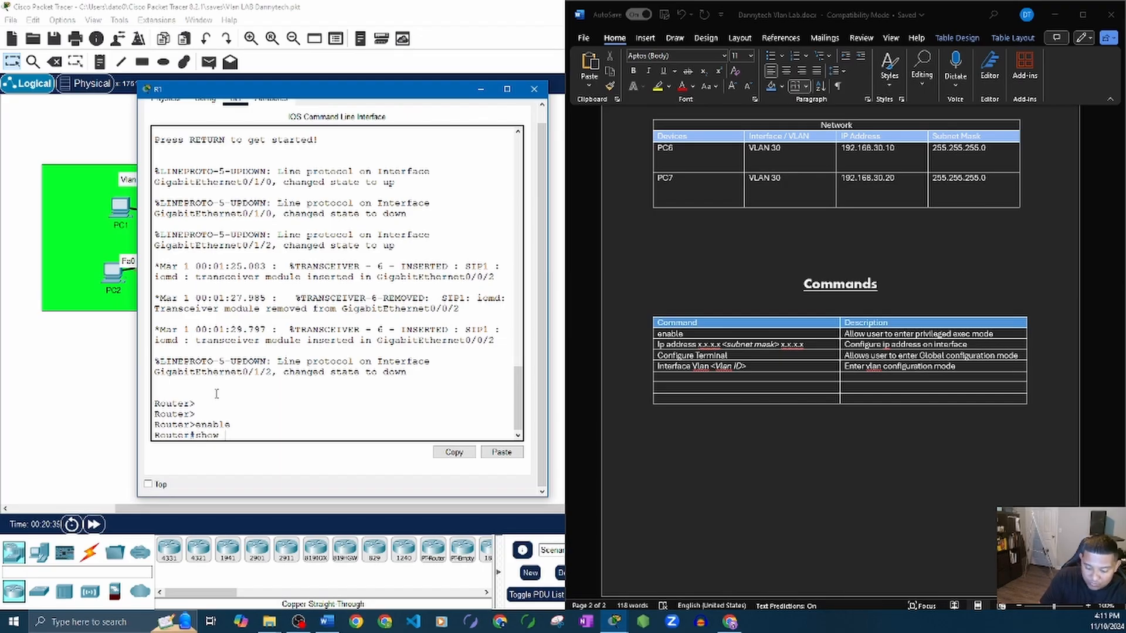
type("ip")
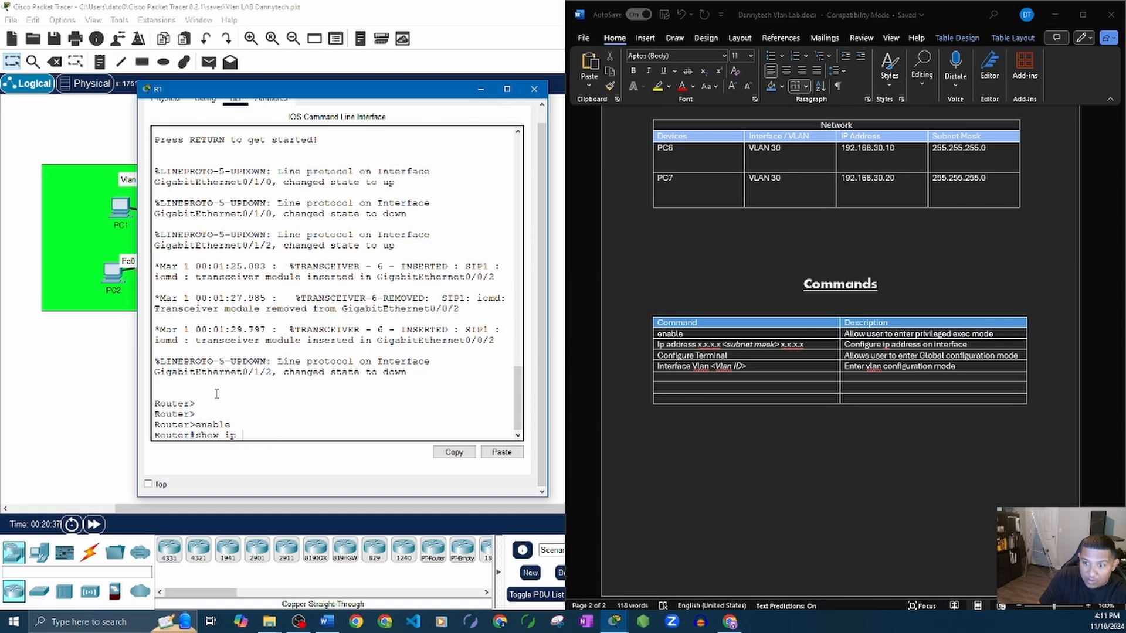
type(" in")
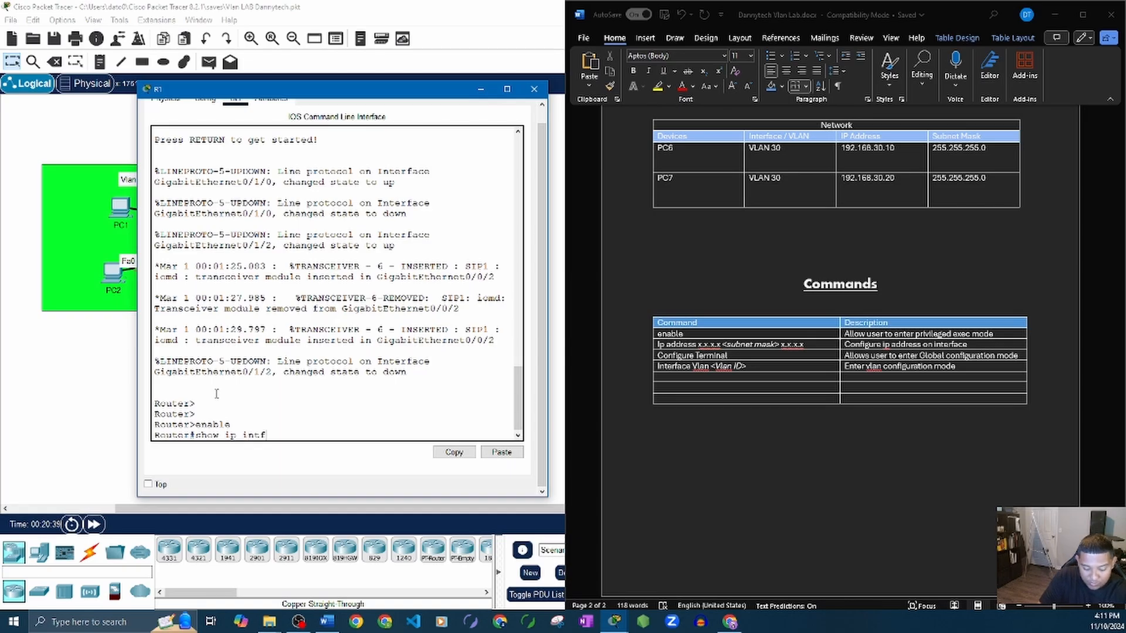
type("terface bri")
key("Return")
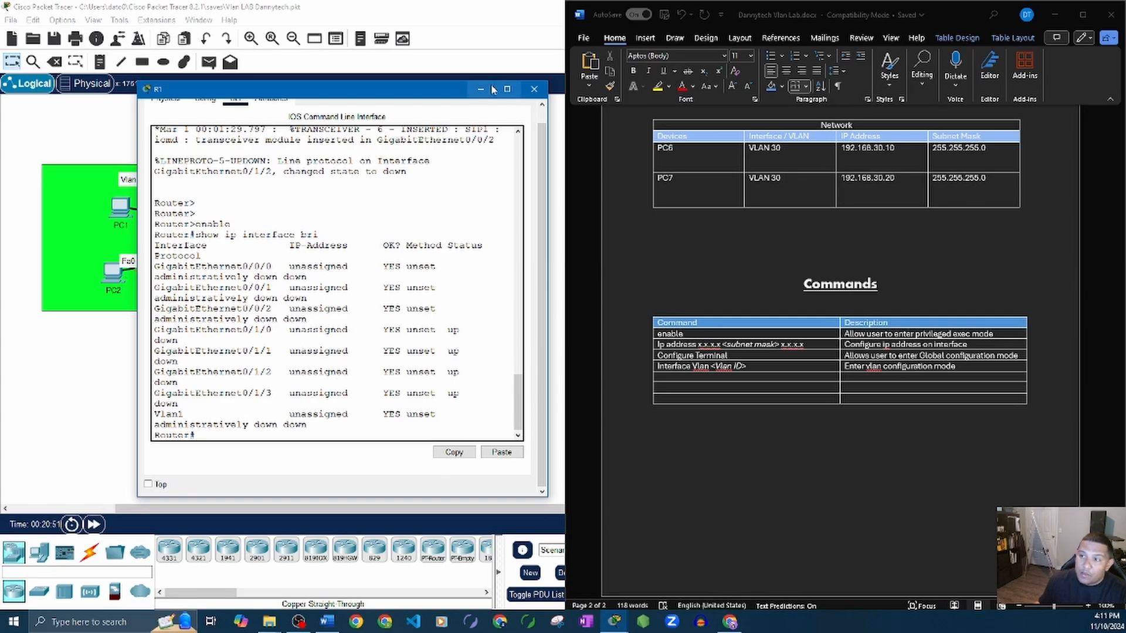
- Enter global configuration mode on R1 with the command conf t
left_click(298, 432)
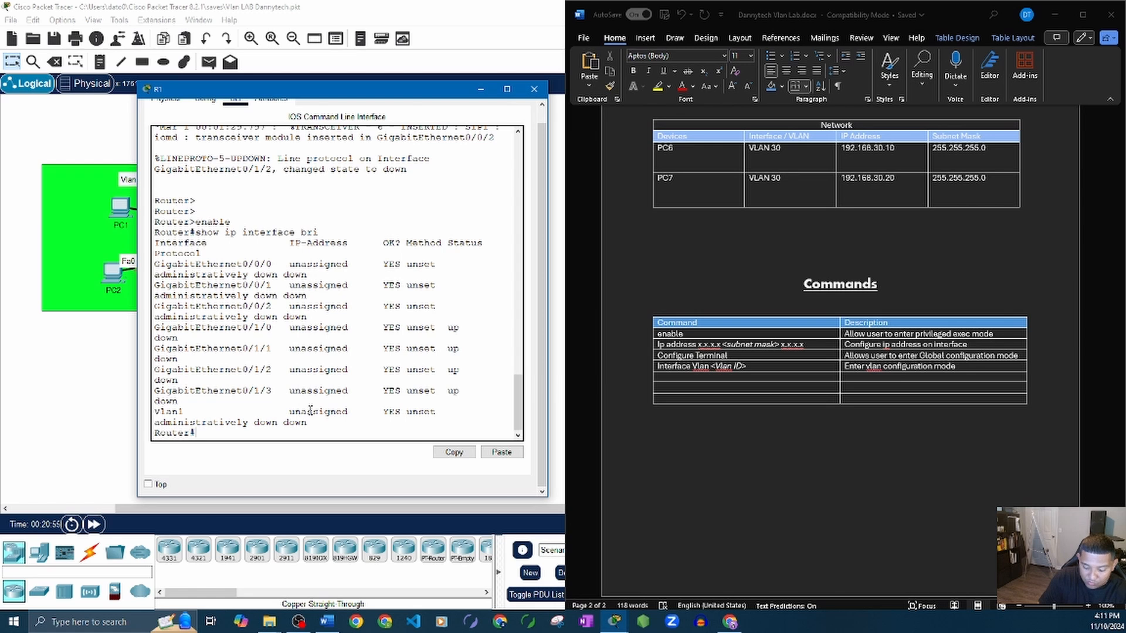
type("conf t")
key("Return")
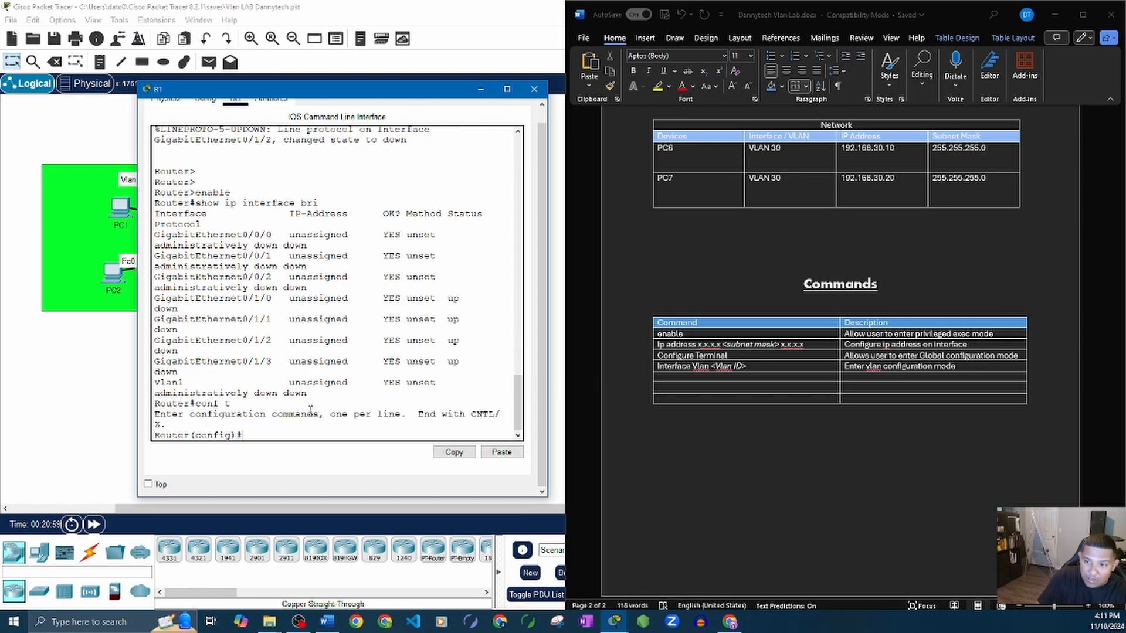
- Bring the lab document's addressing table into view and enter R1's interface configuration with the command int g0/0/0
type("int")
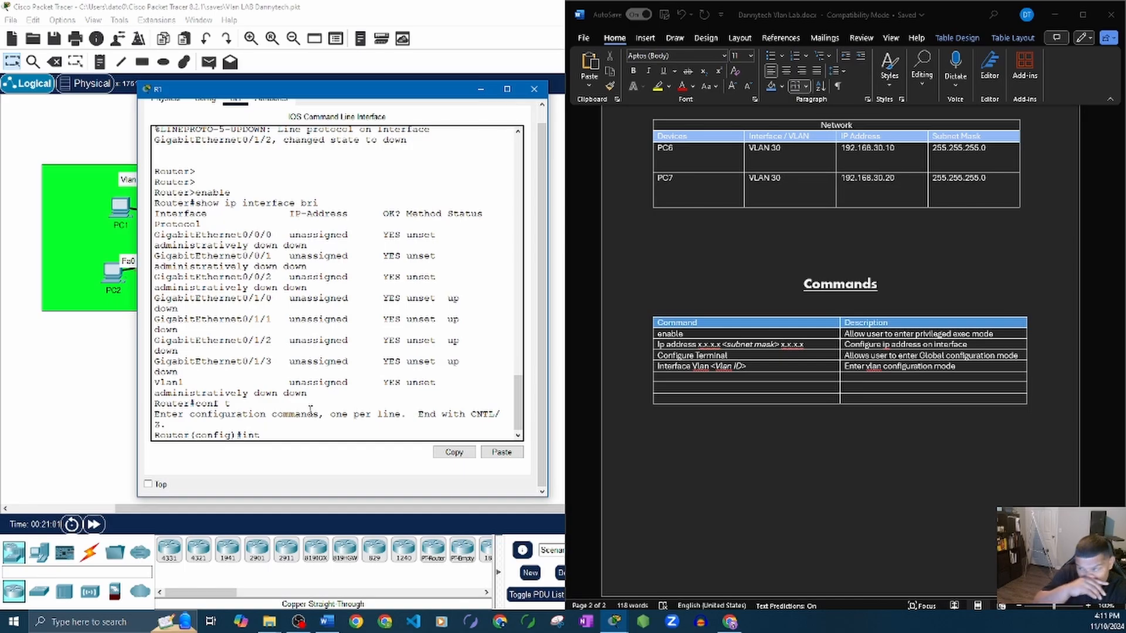
scroll(861, 314, "up", 6)
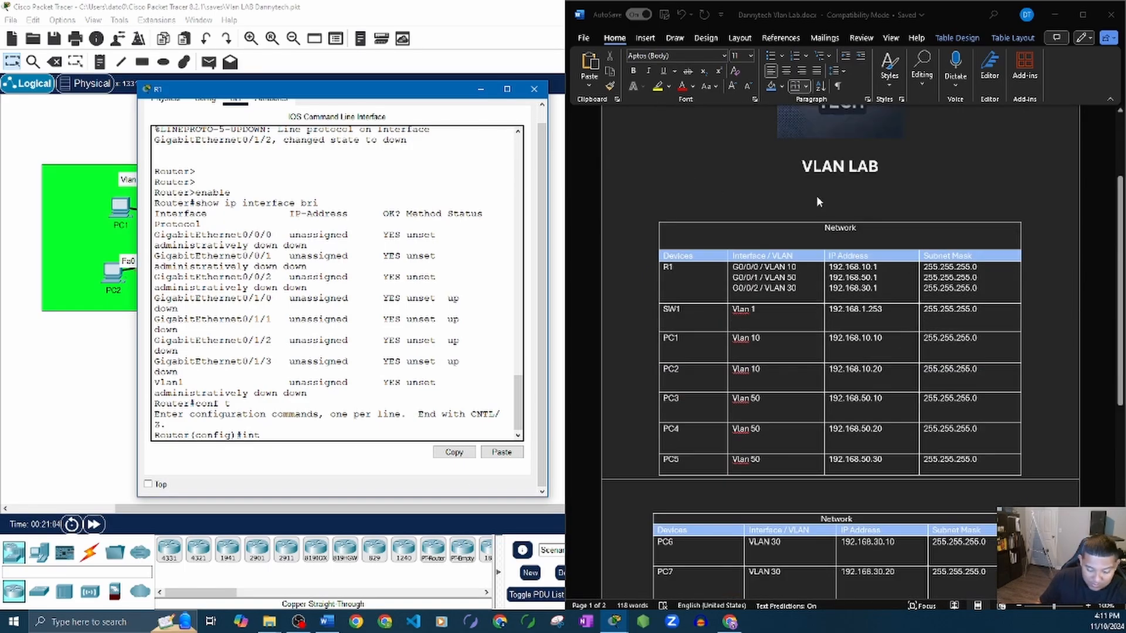
type("g0/")
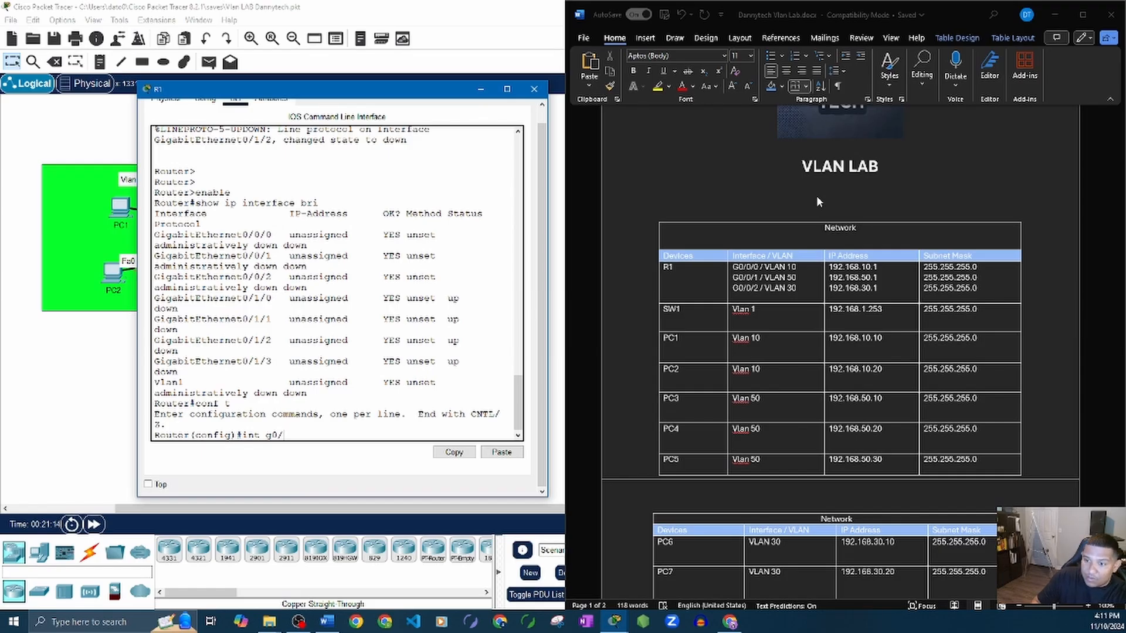
type("0/0")
key("Return")
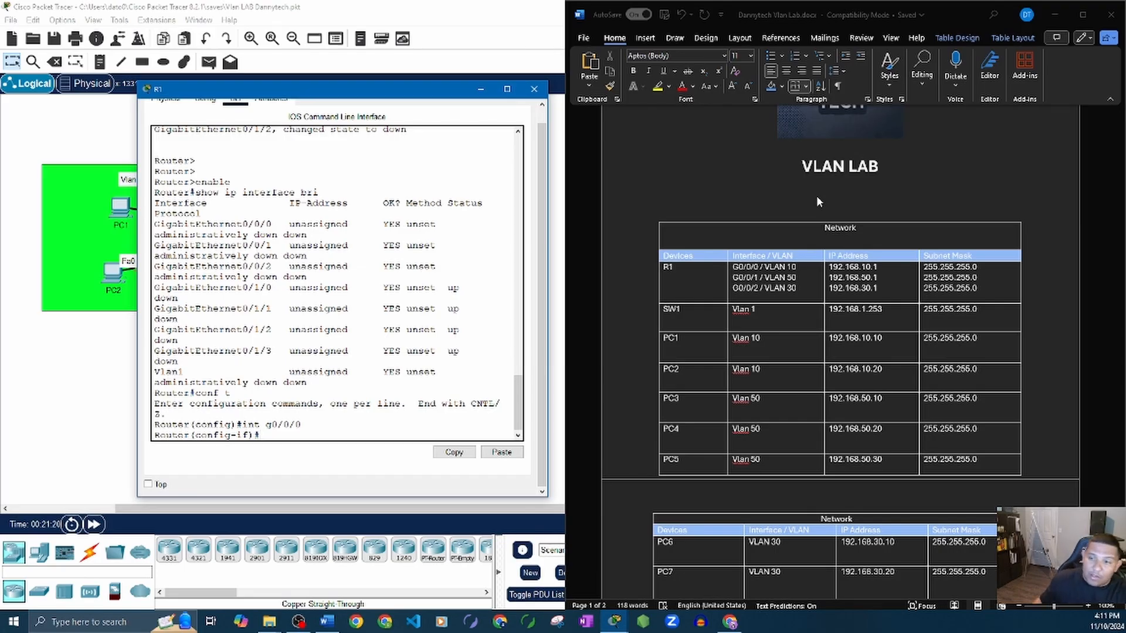
- Assign the VLAN 10 gateway address to interface g0/0/0 with the command ip address 192.168.10.1 255.255.255.0
left_click(206, 432)
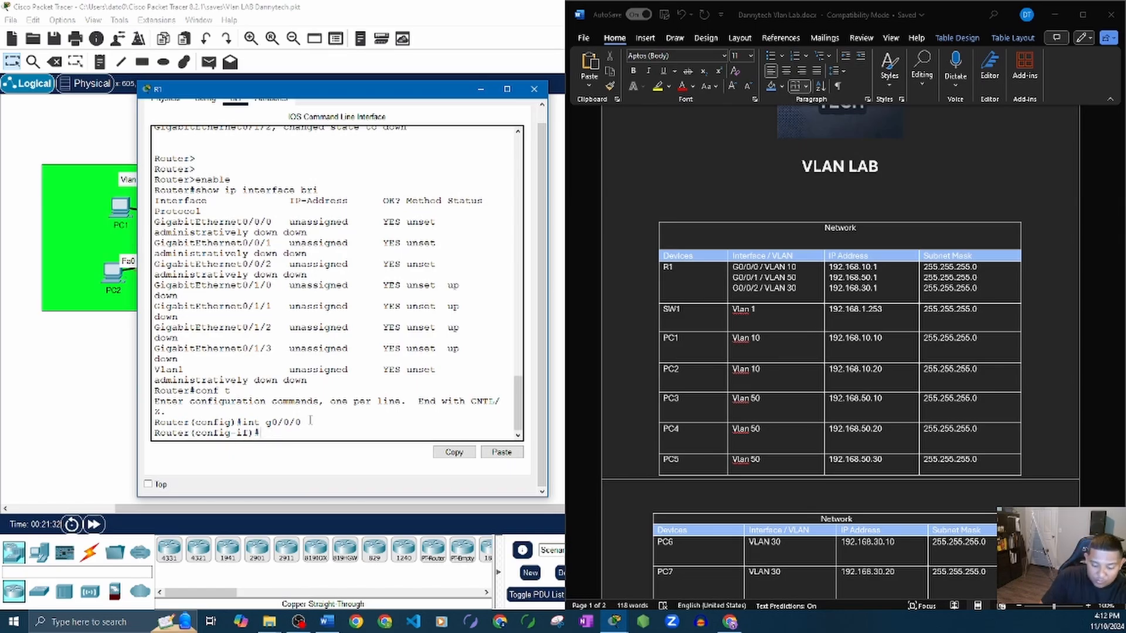
type("dre")
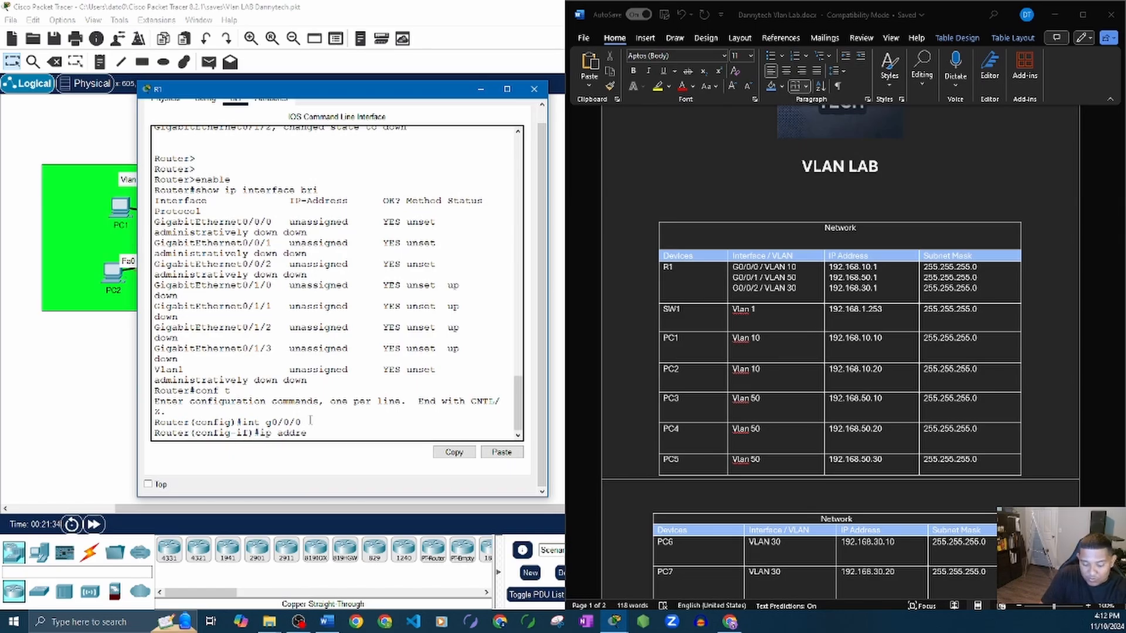
type("ss 192.168.")
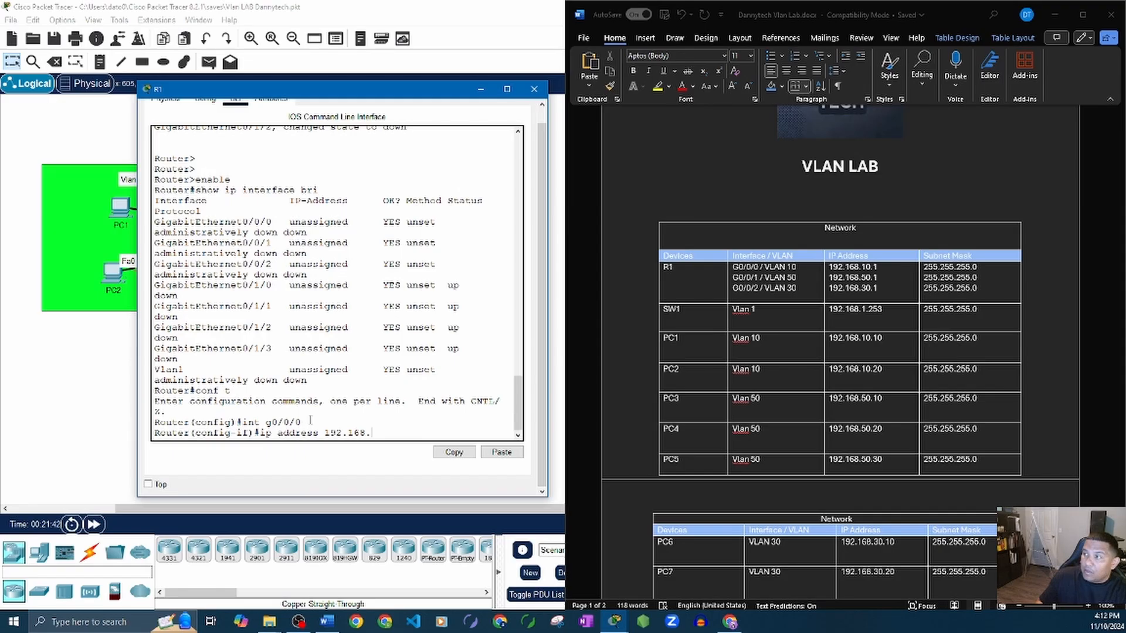
type("10.1")
type("2")
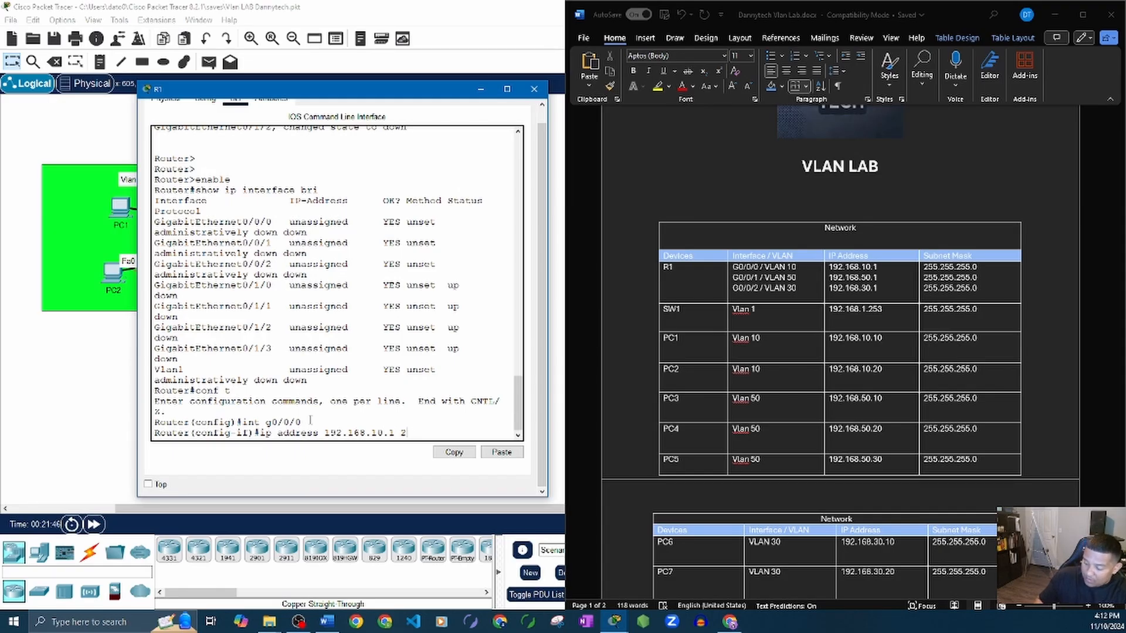
type("55")
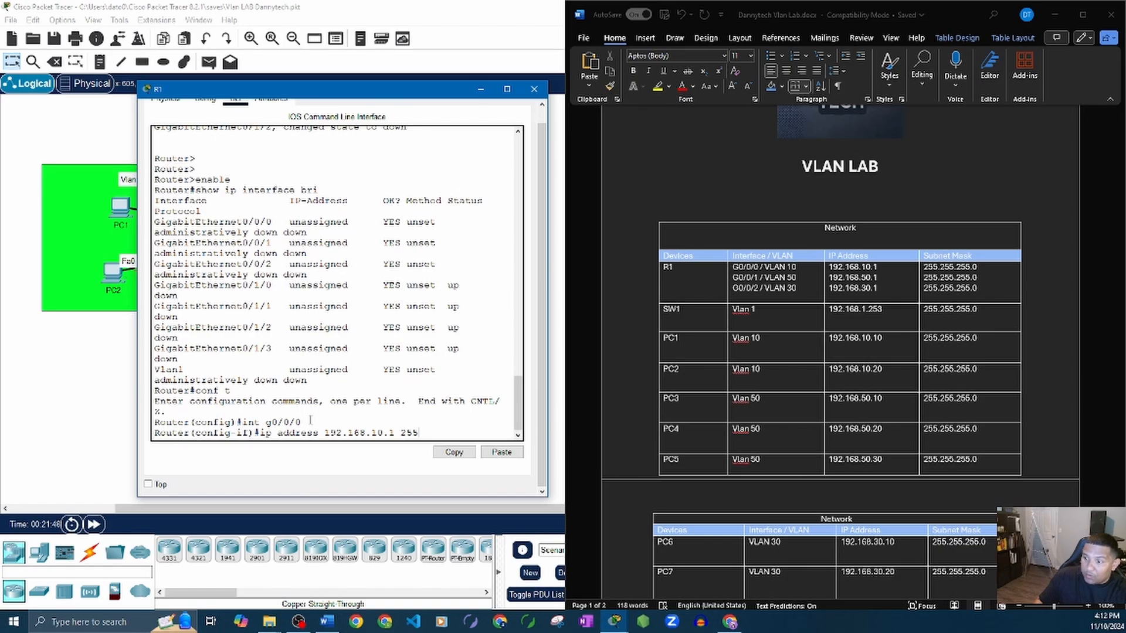
type(".255")
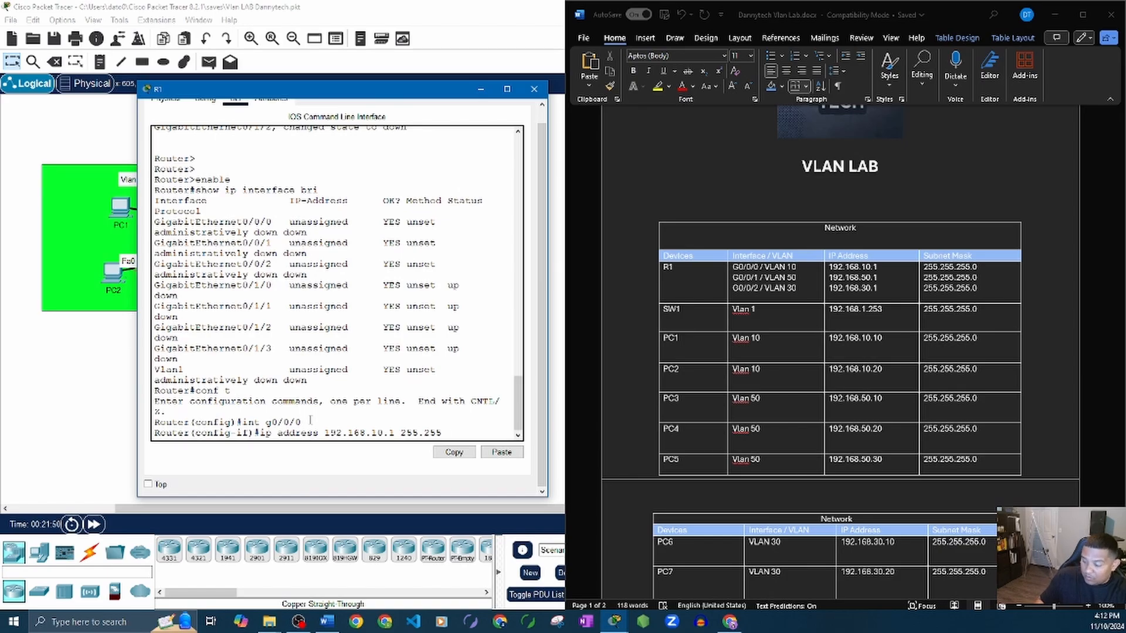
type(".255.0")
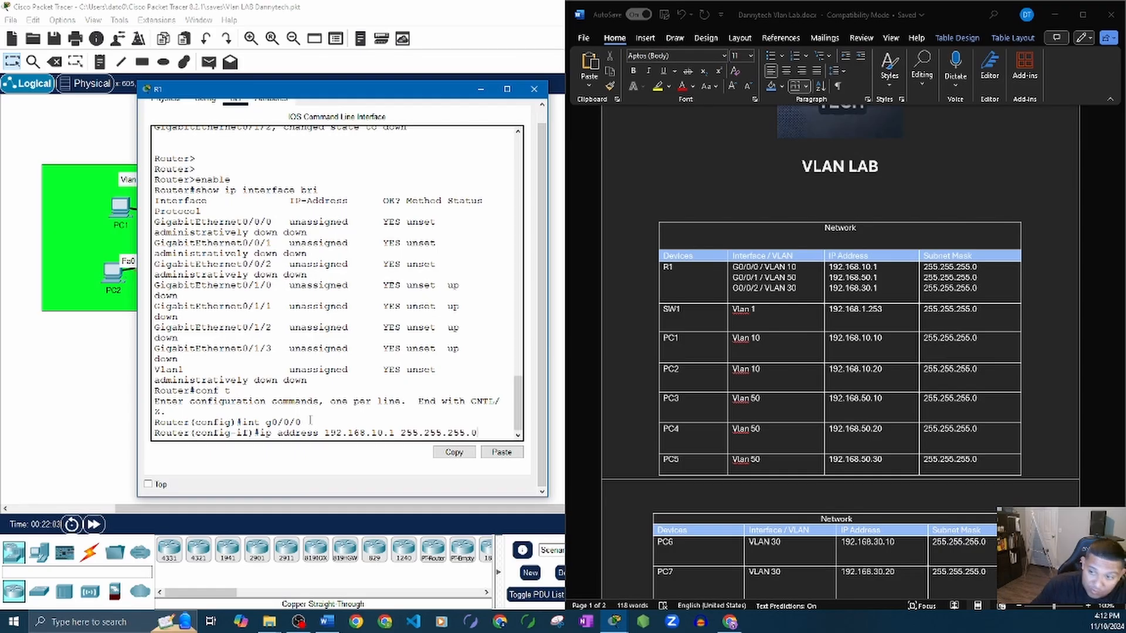
key("Return")
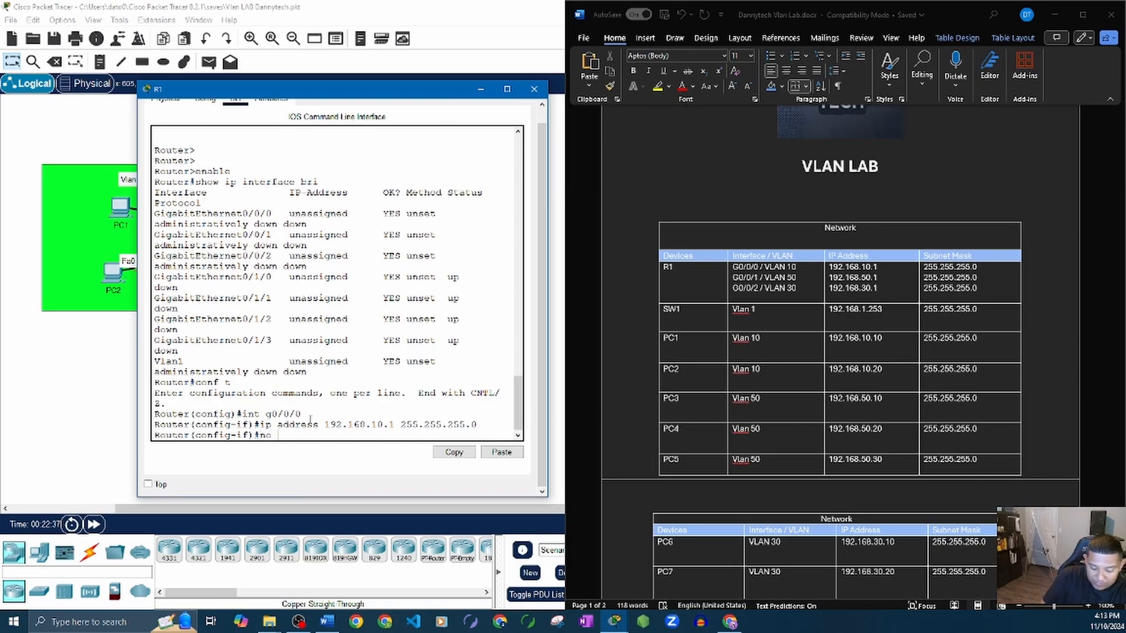
- Enable interface g0/0/0 with the command no shut, shift R1's window slightly and bring back the configuration prompt
type("shut")
key("Return")
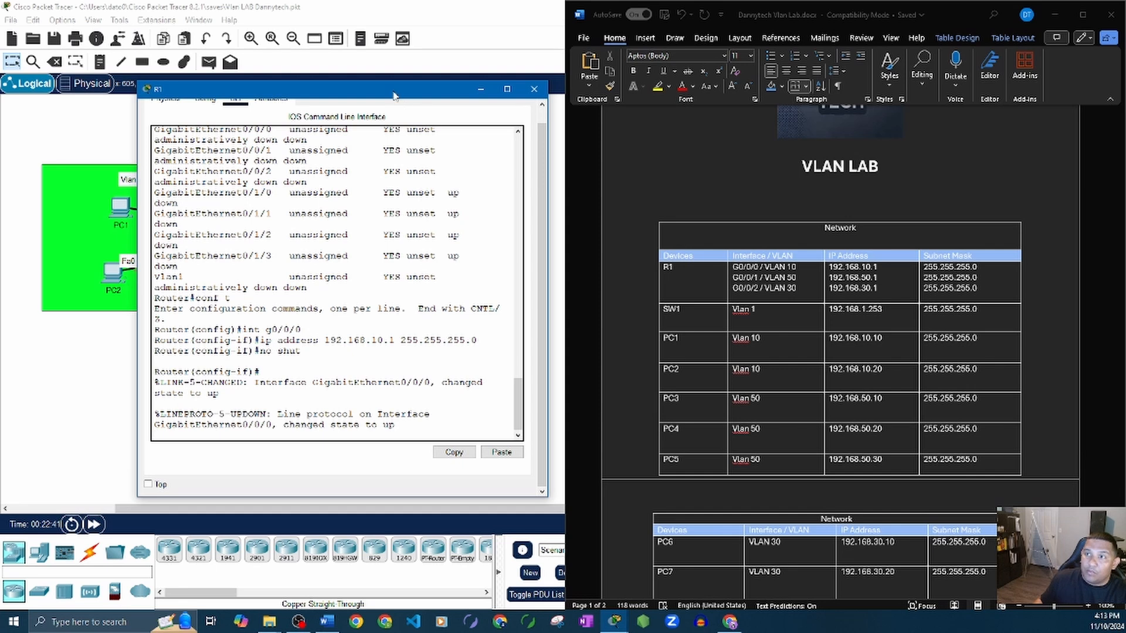
left_click_drag(396, 93, 407, 70)
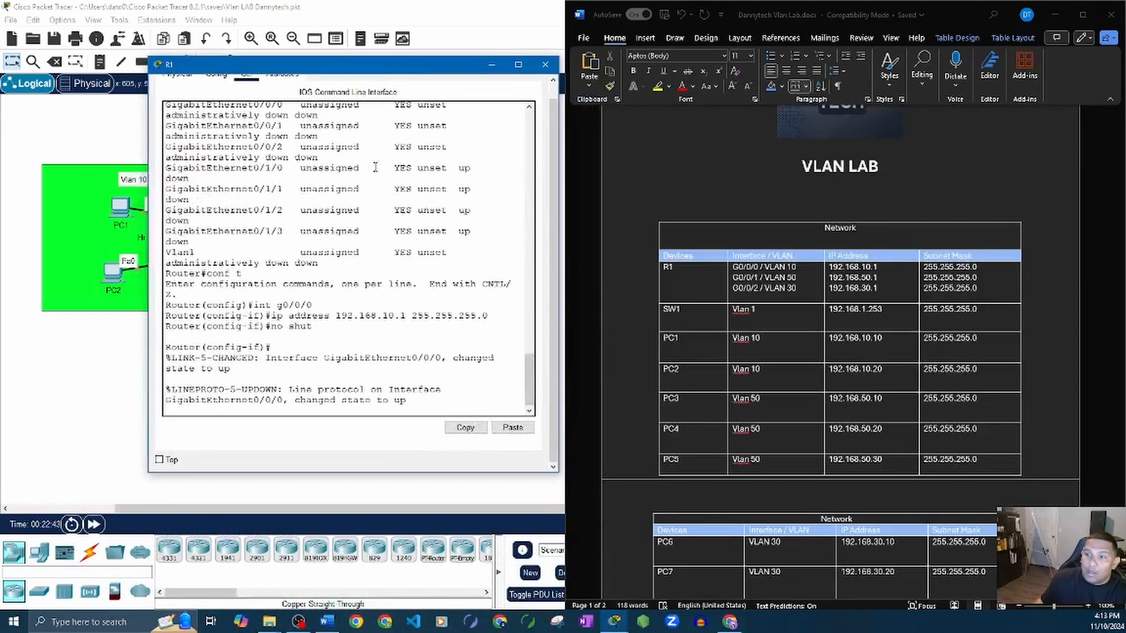
key("Return")
key("Return")
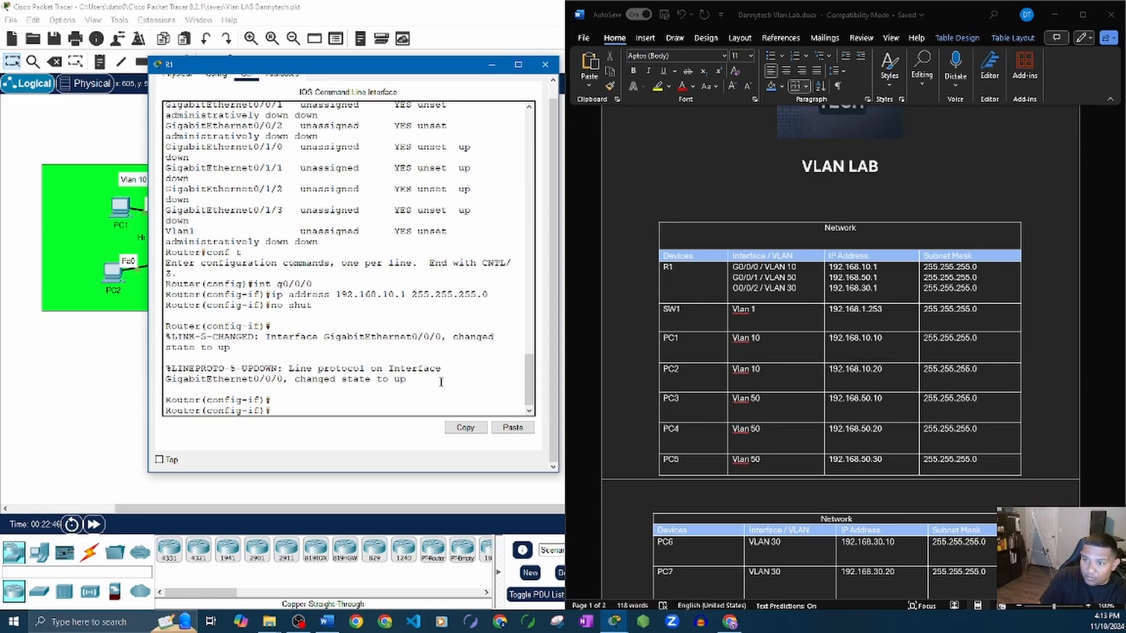
- Switch to configuring R1's second gigabit interface with the command int g0/0/1
type("int ")
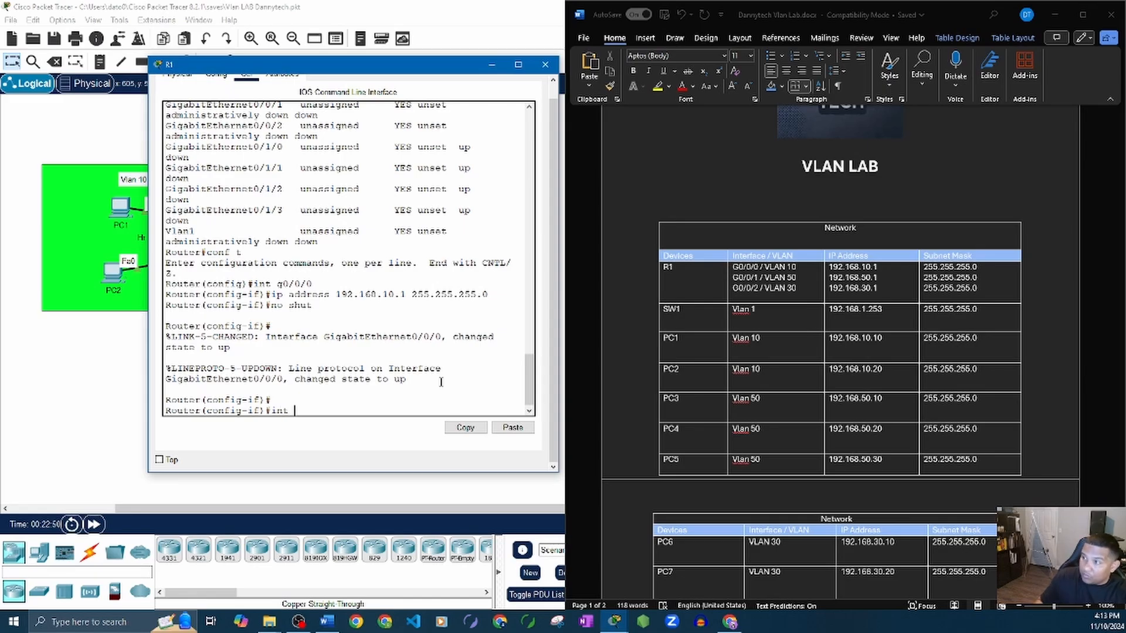
type("g")
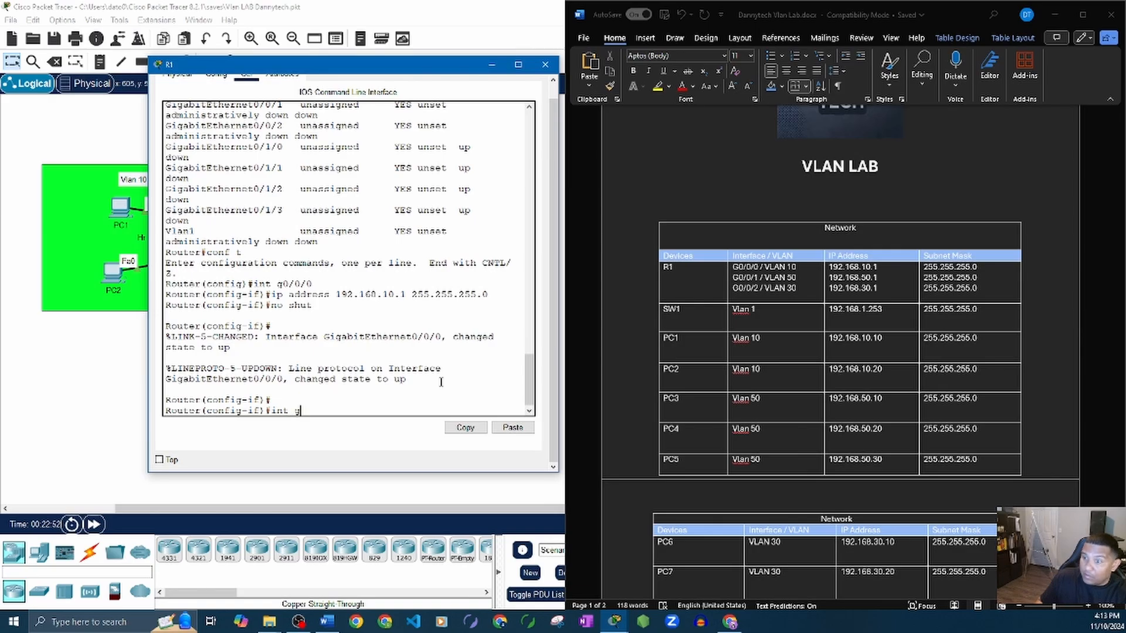
type("0/")
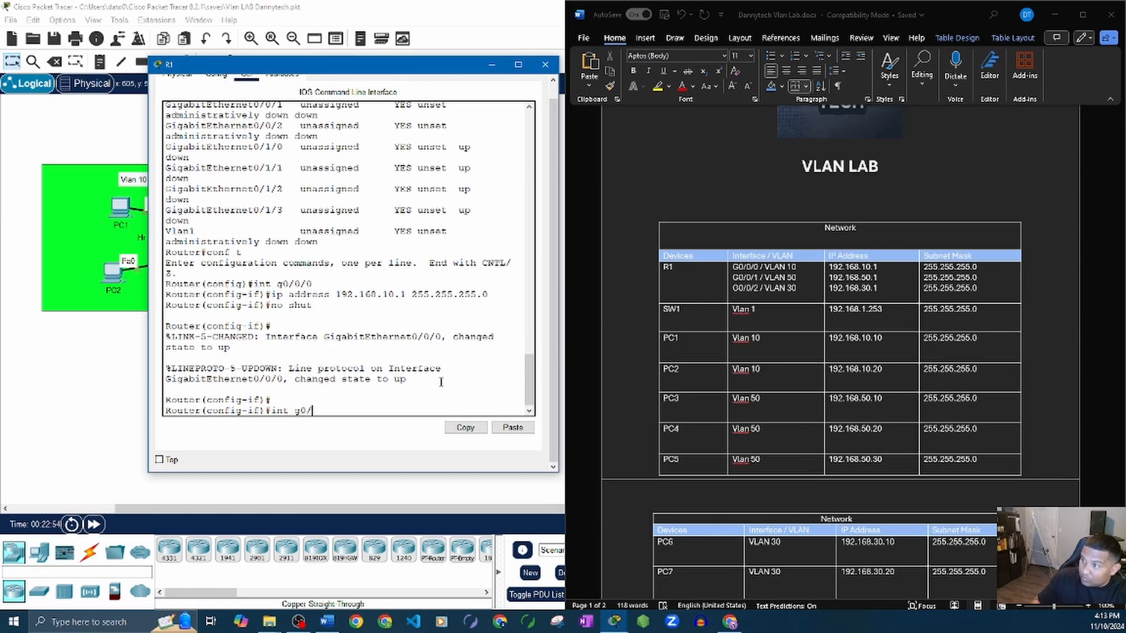
type("0/1")
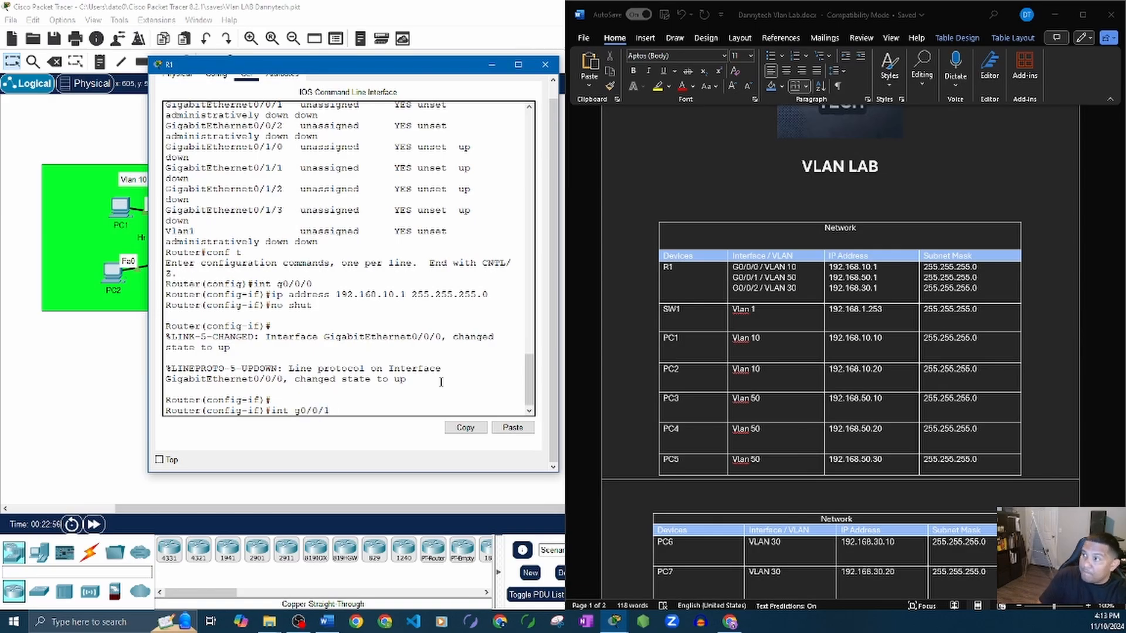
key("Return")
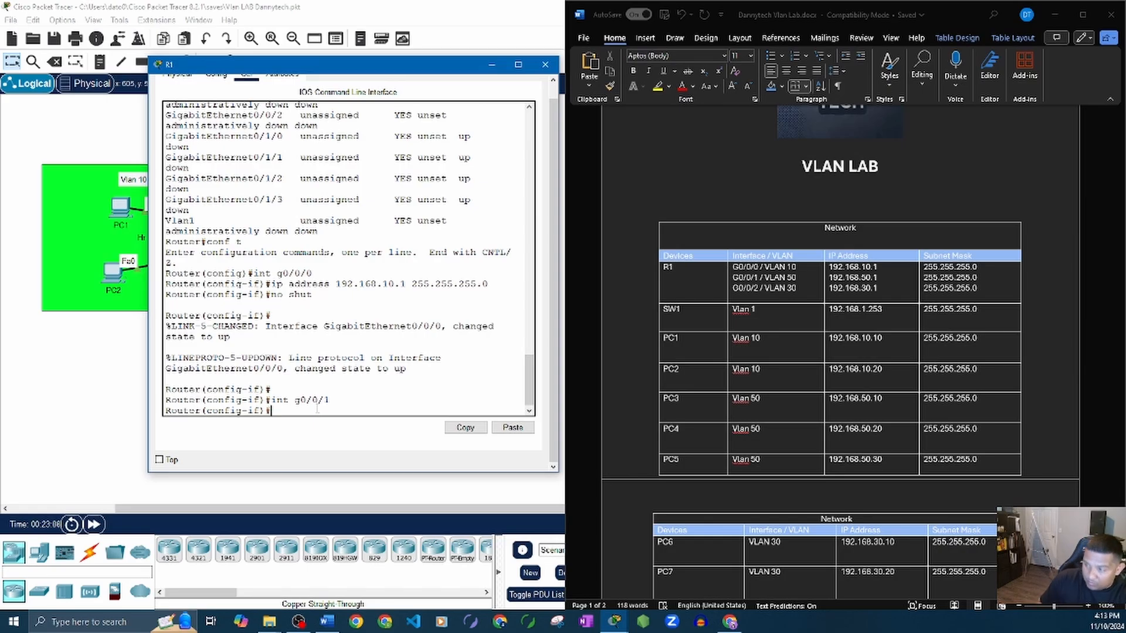
type("192.168.")
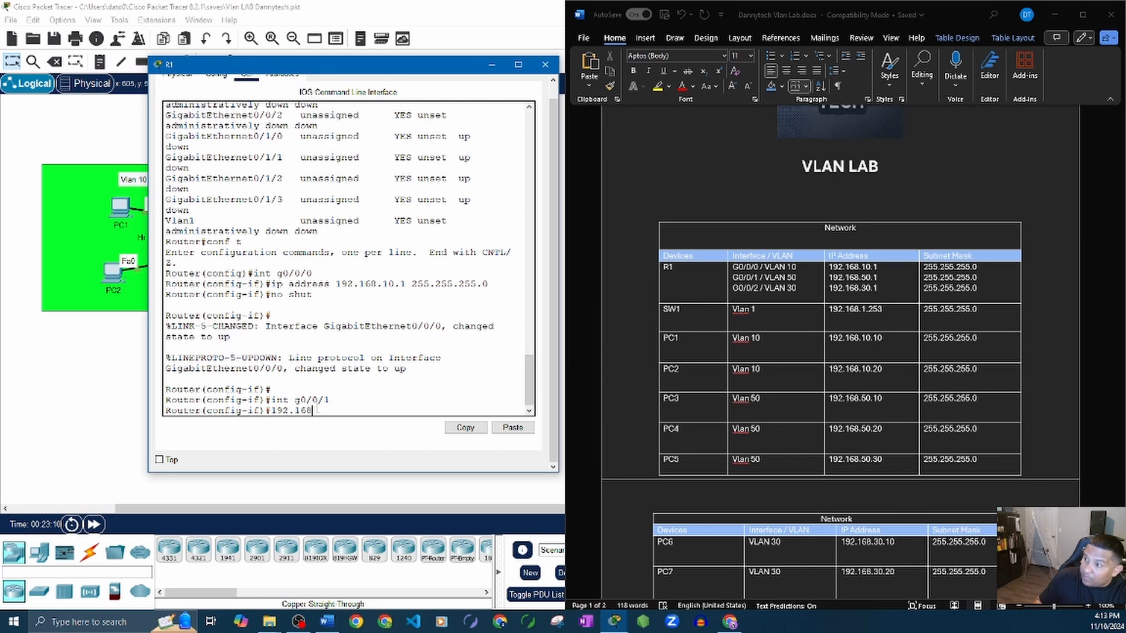
key("BackSpace")
key("BackSpace")
key("BackSpace")
key("BackSpace")
key("BackSpace")
key("BackSpace")
key("BackSpace")
key("BackSpace")
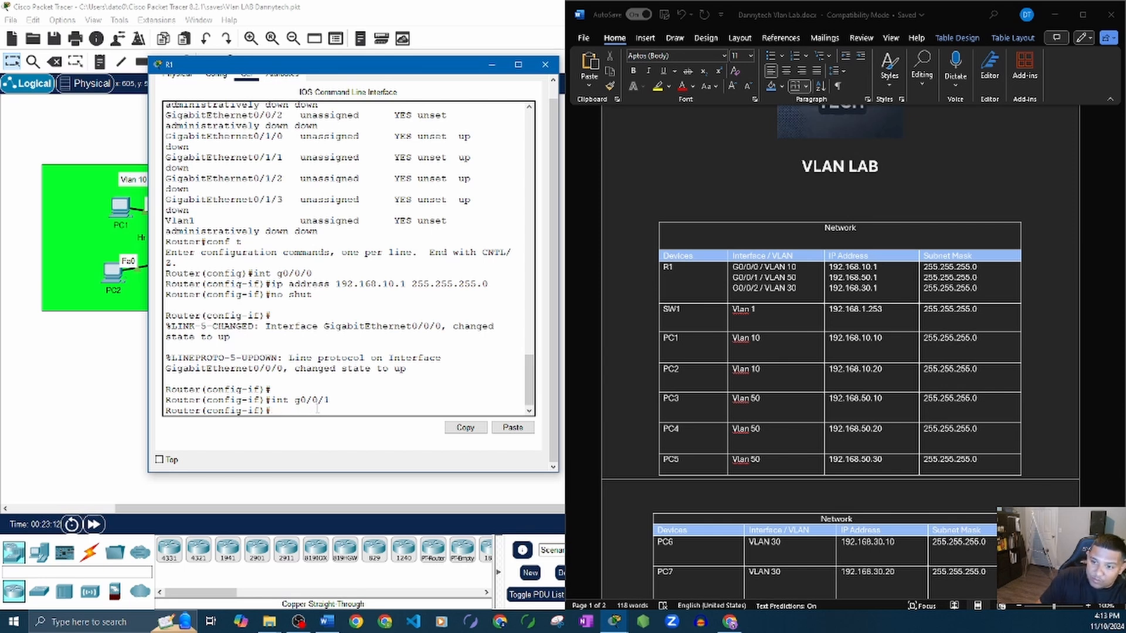
- Assign the VLAN 50 gateway address to interface g0/0/1 with the command ip address 192.168.50.1 255.255.255.0
type("ip addr")
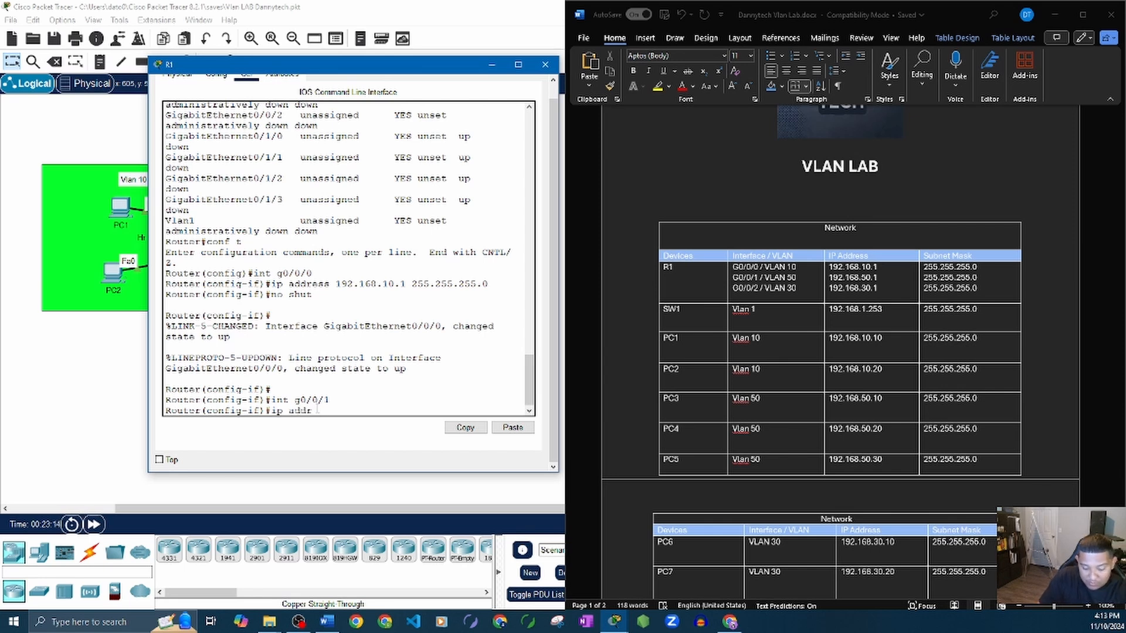
type("ess 192")
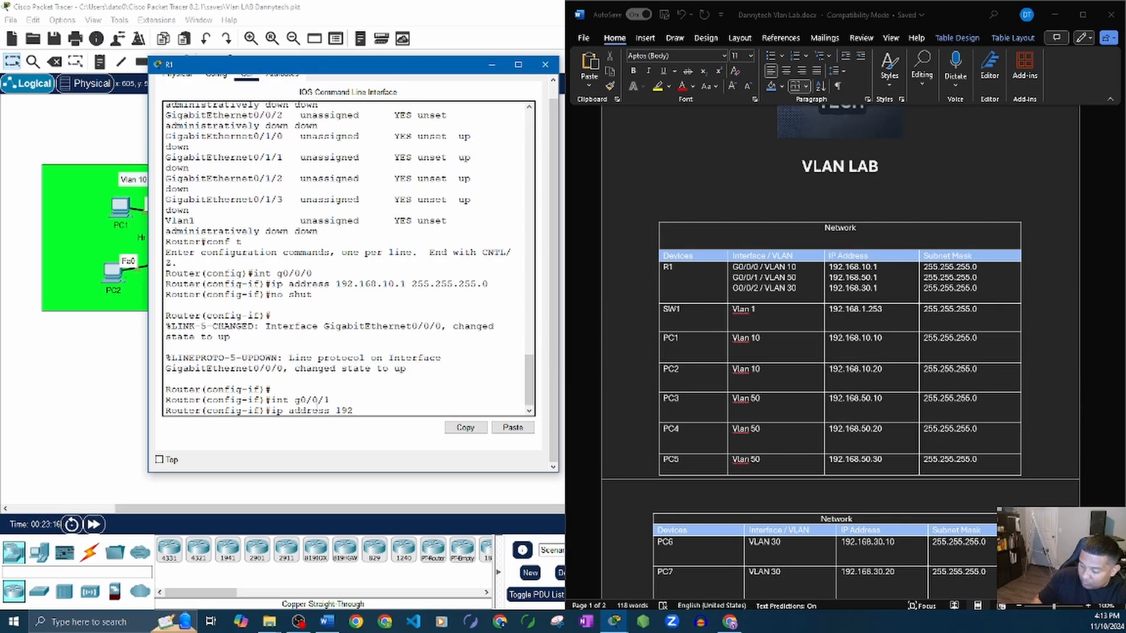
type(".168")
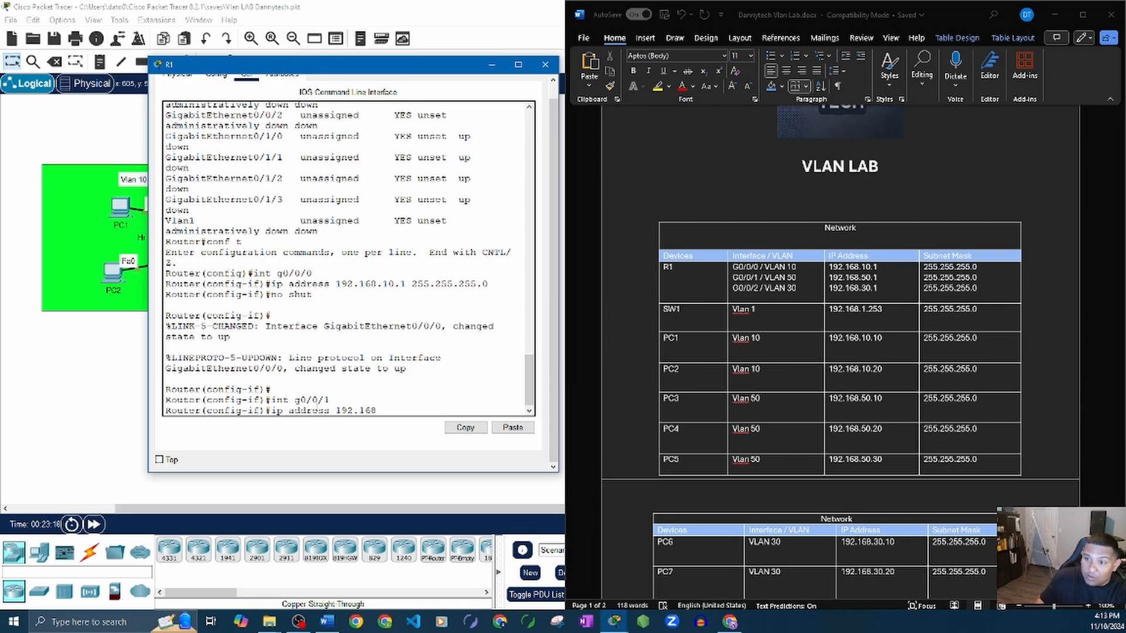
type(".")
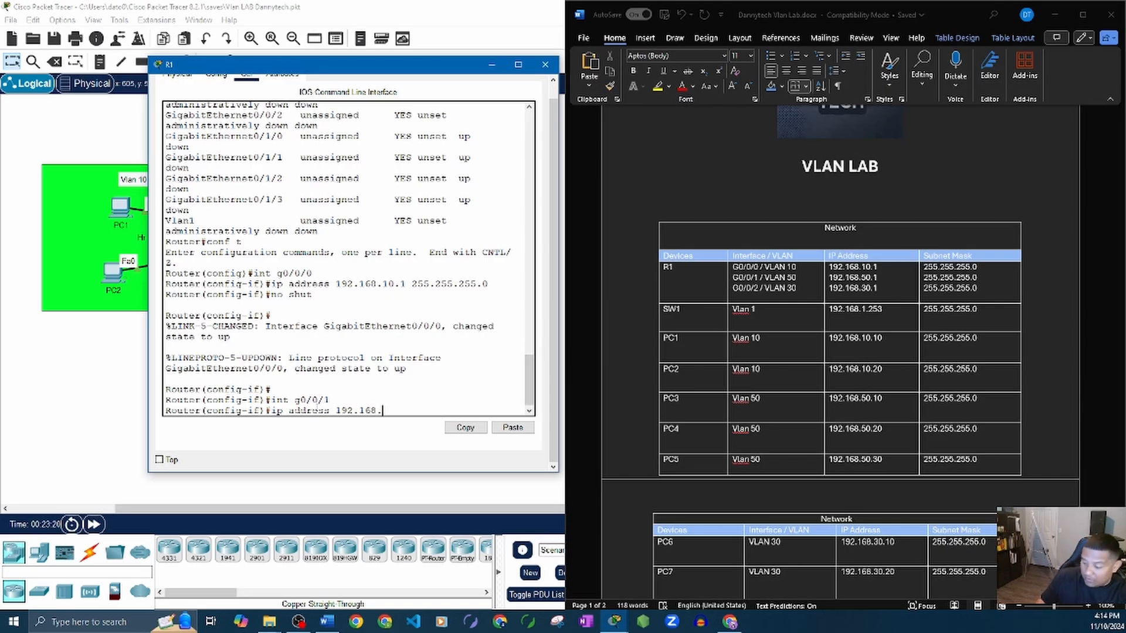
type("50")
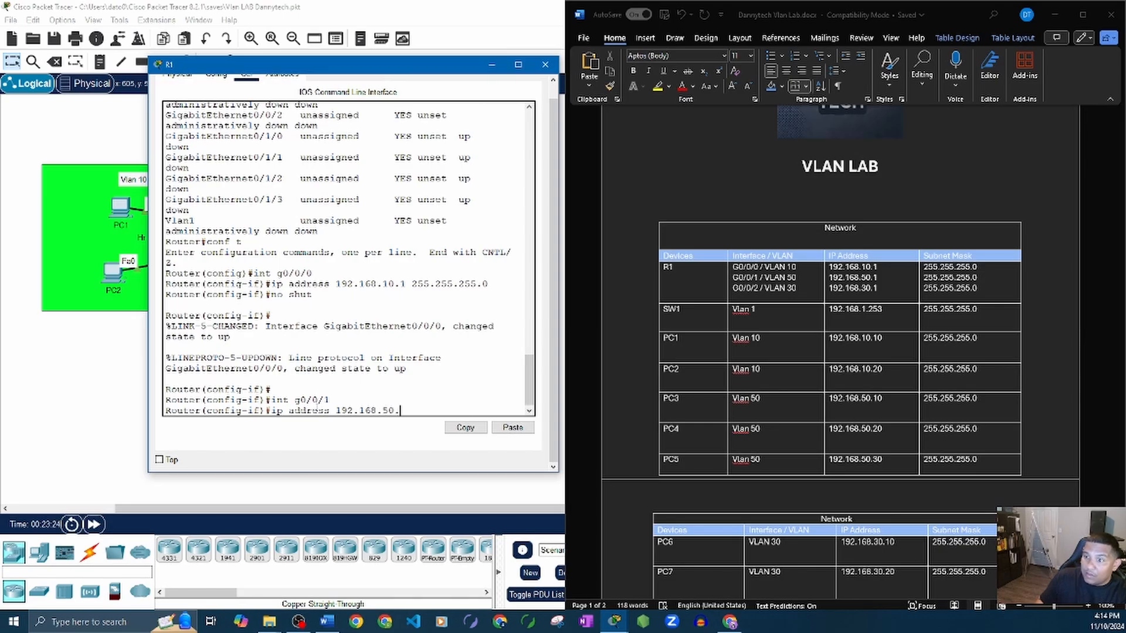
type(".1 255.25")
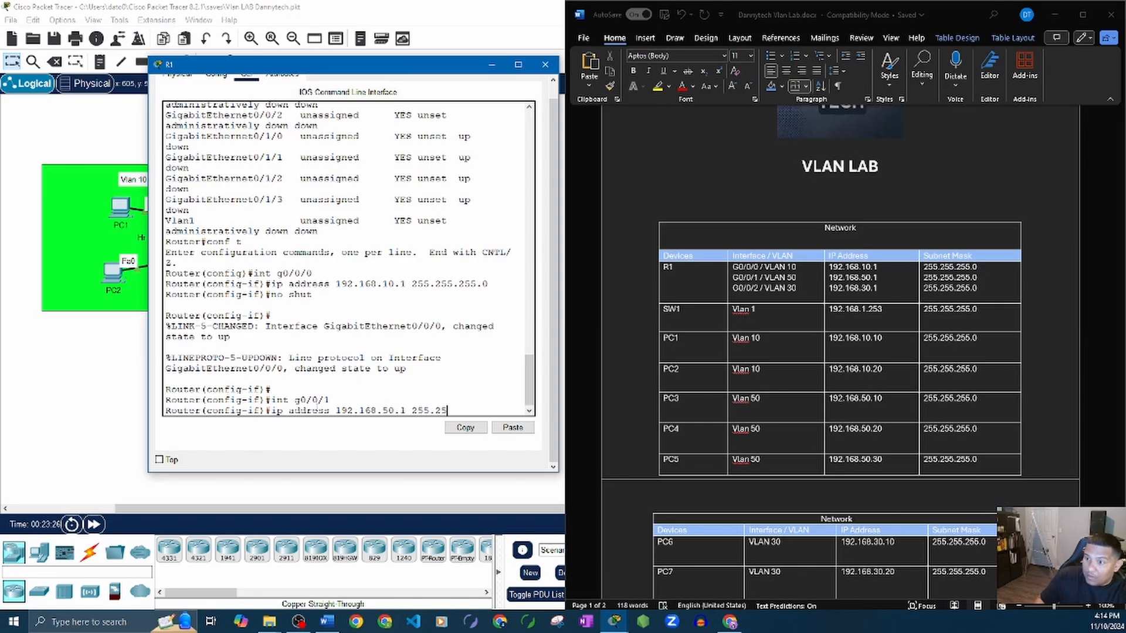
type("5.255.0")
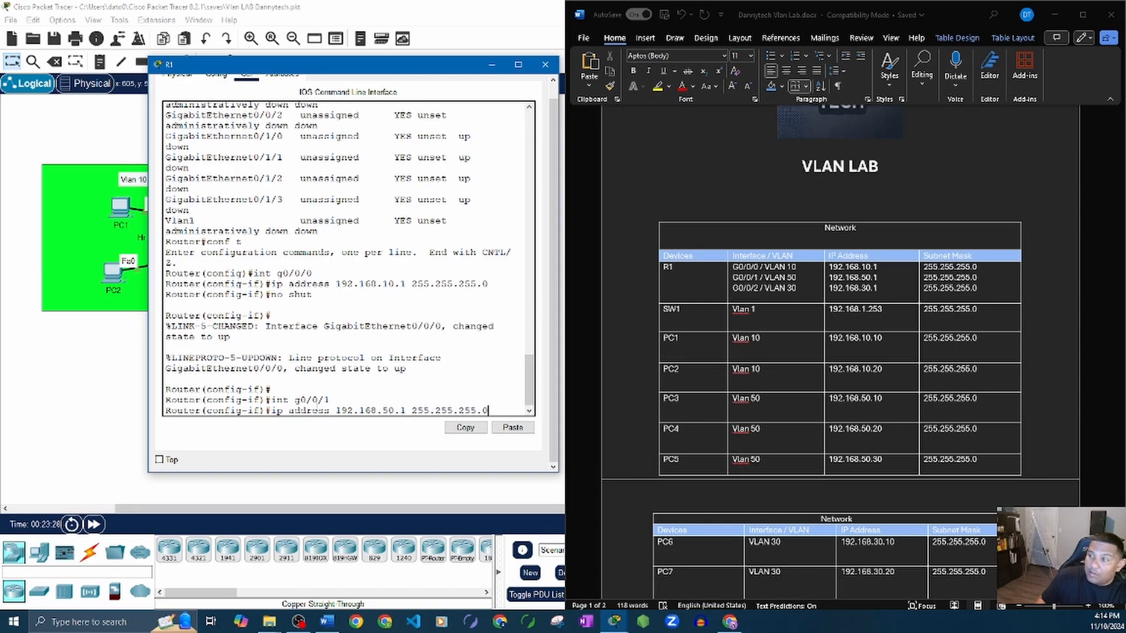
key("Return")
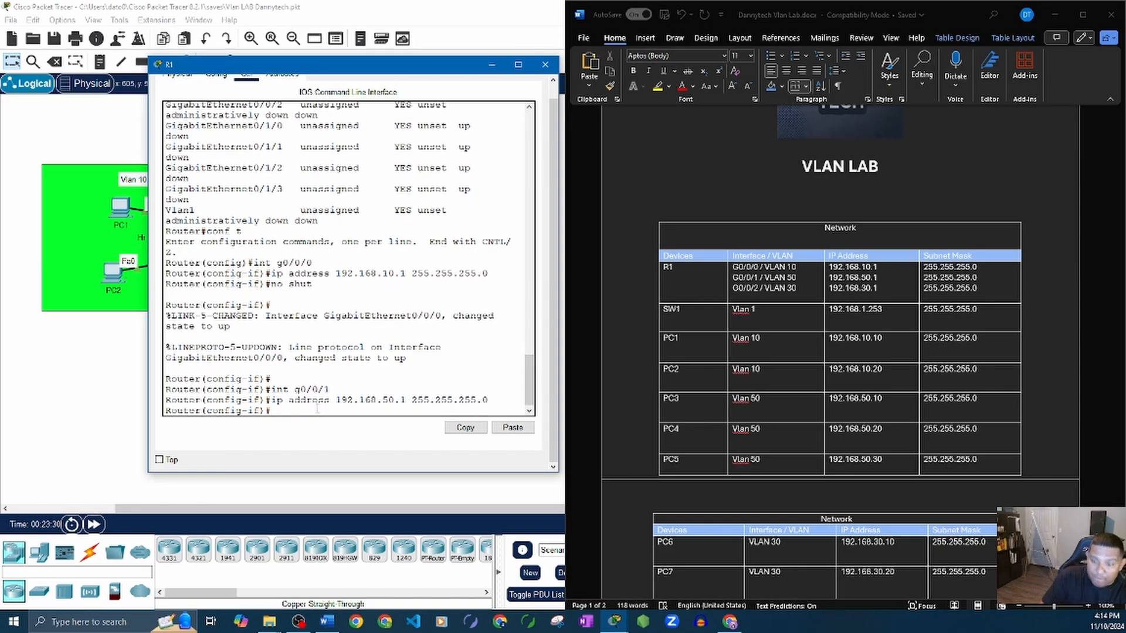
- Enable interface g0/0/1 with the command no shut and bring back the configuration prompt
type("no shut")
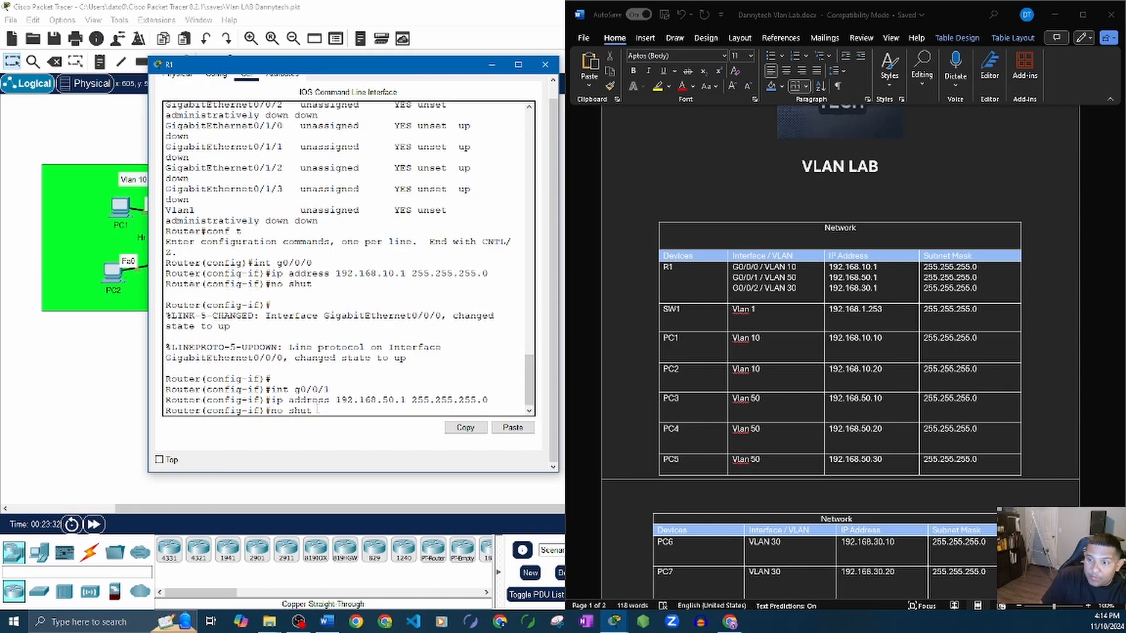
key("Return")
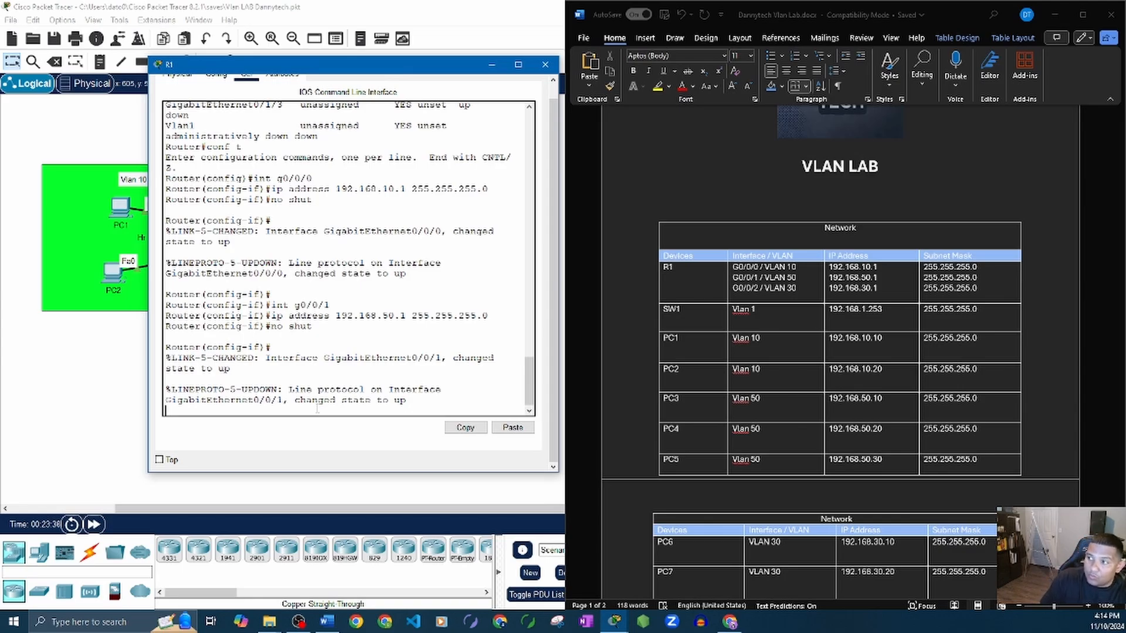
key("Return")
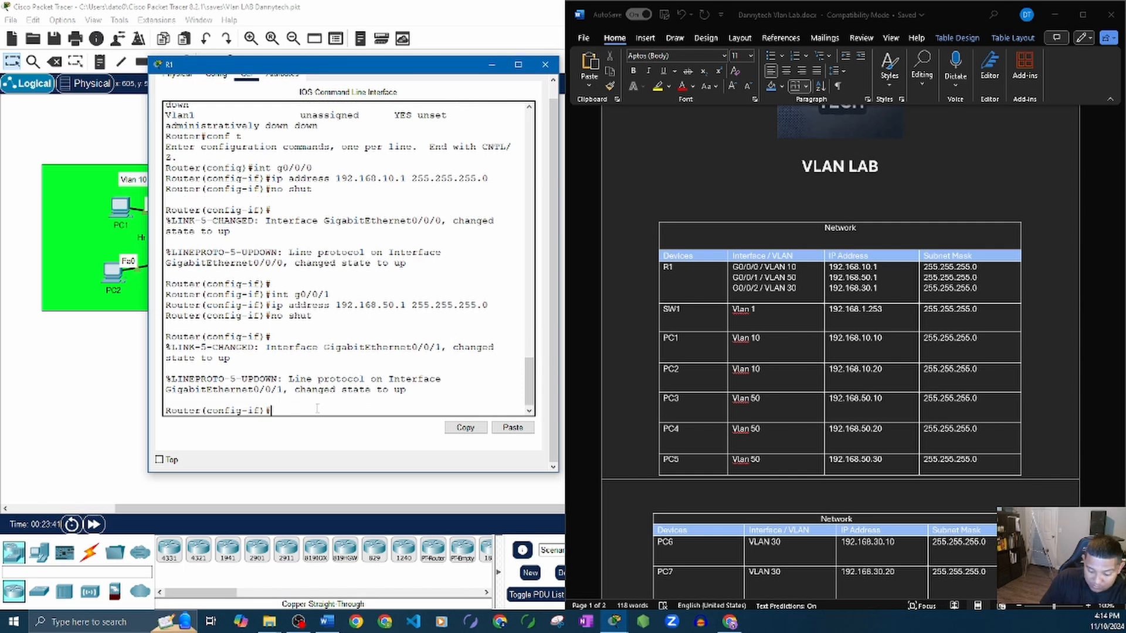
- Switch to configuring R1's third gigabit interface with the command int g0/0/2
type("int g0/")
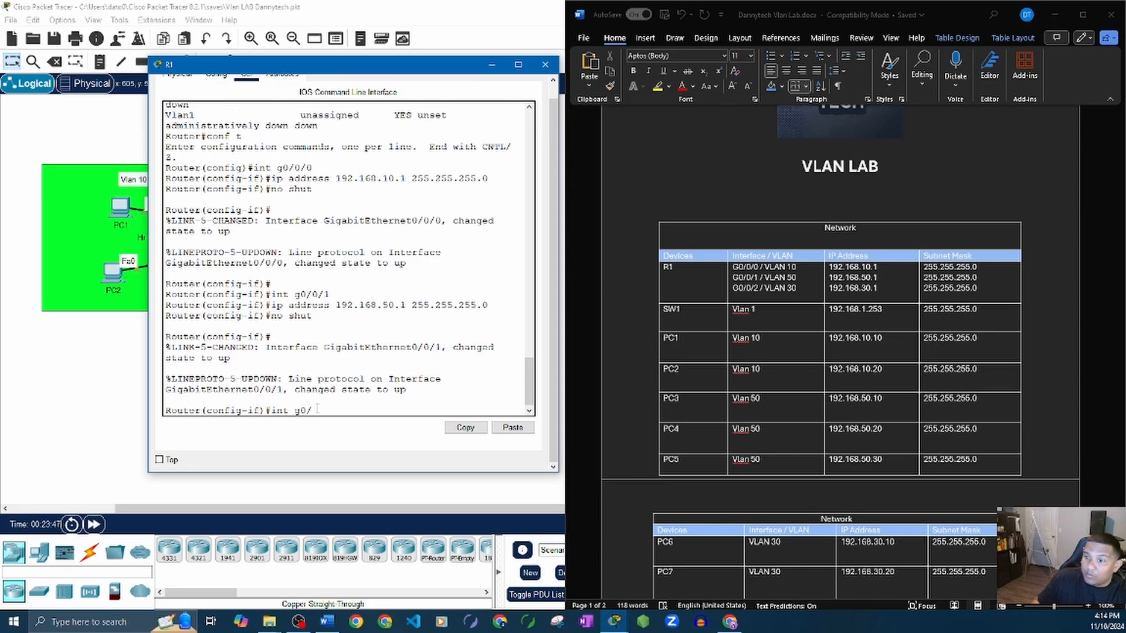
type("0/2")
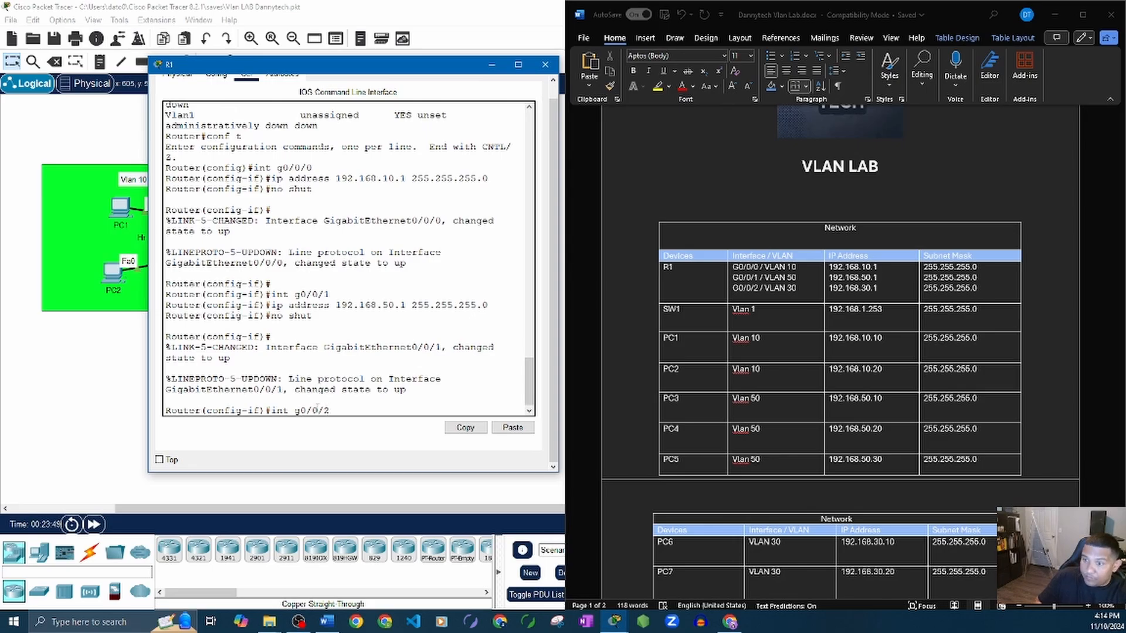
key("Return")
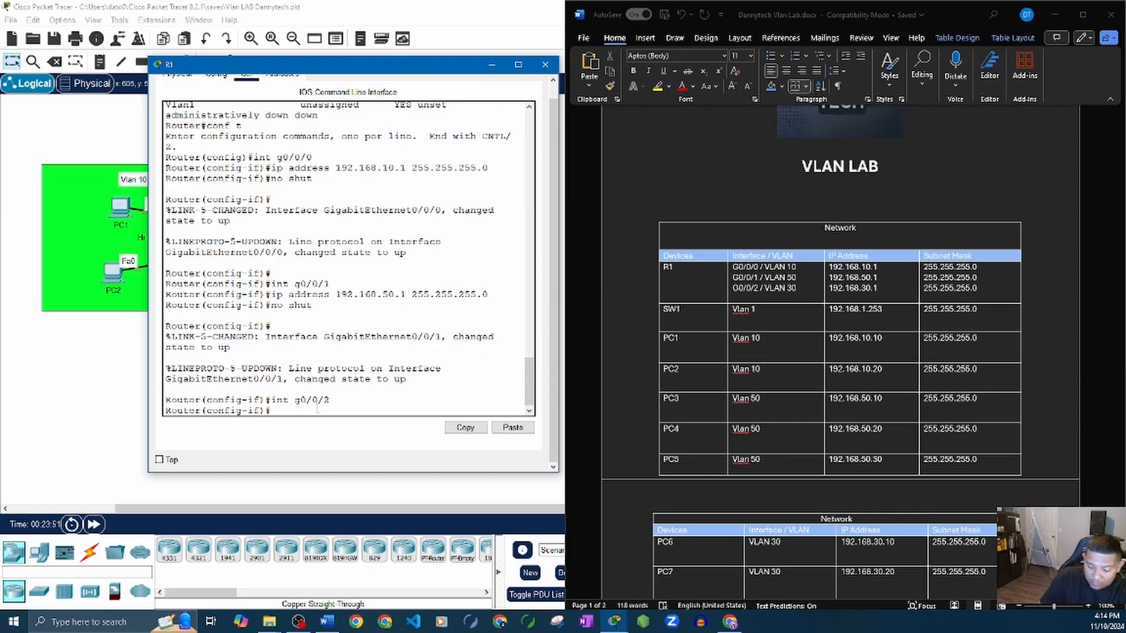
- Assign the VLAN 30 gateway address to interface g0/0/2 with the command ip address 192.168.30.1 255.255.255.0
type("ip")
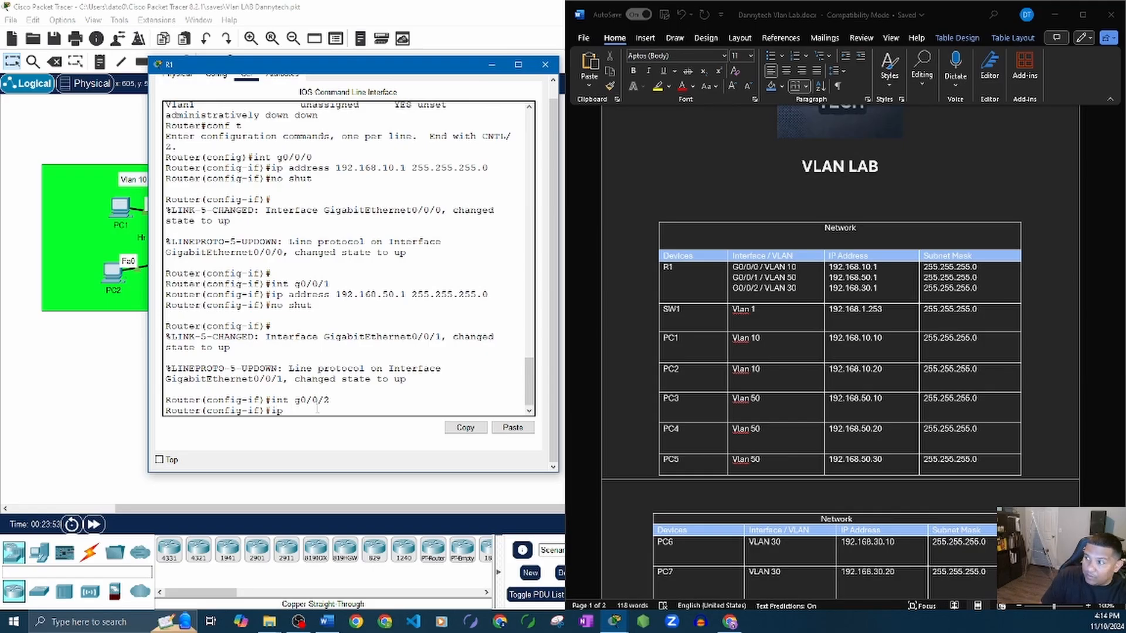
type(" addr")
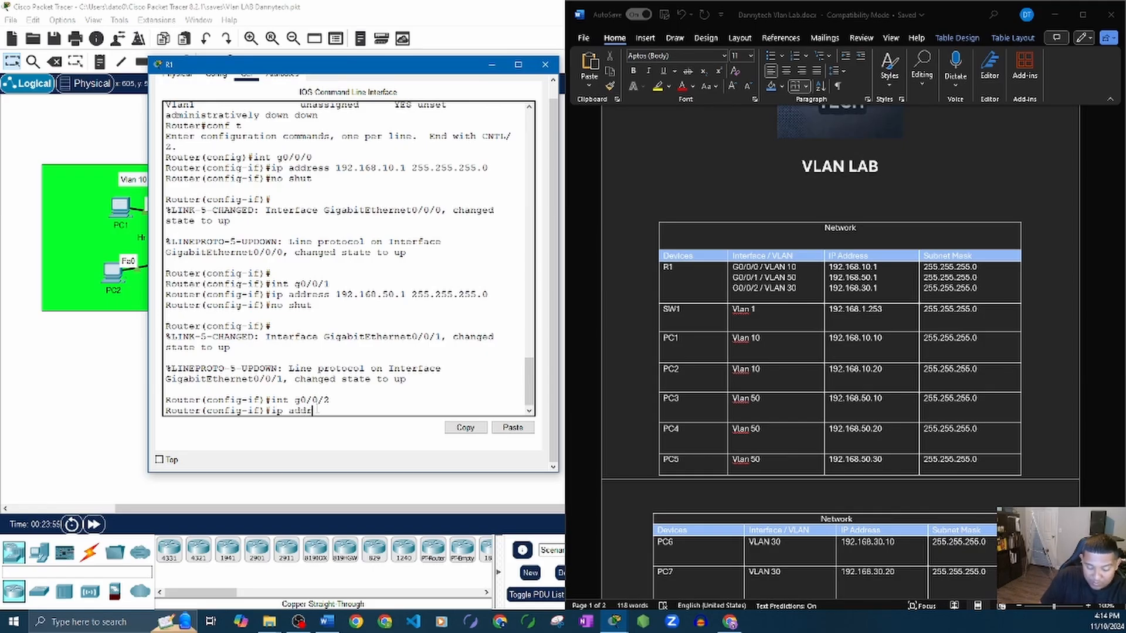
type("ess 19")
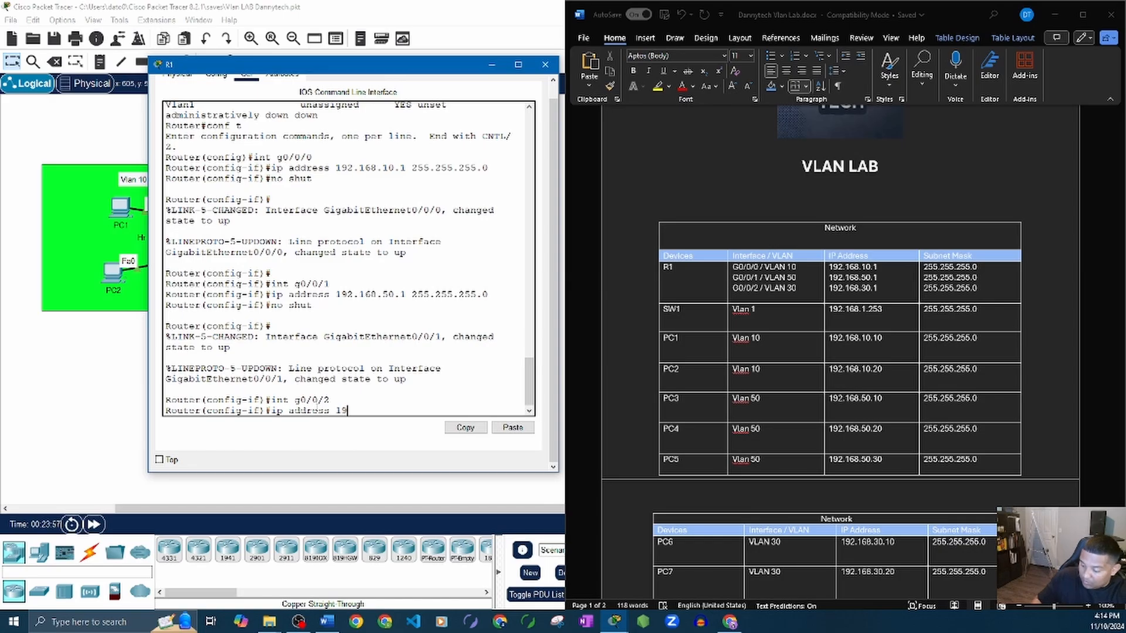
type("2.168")
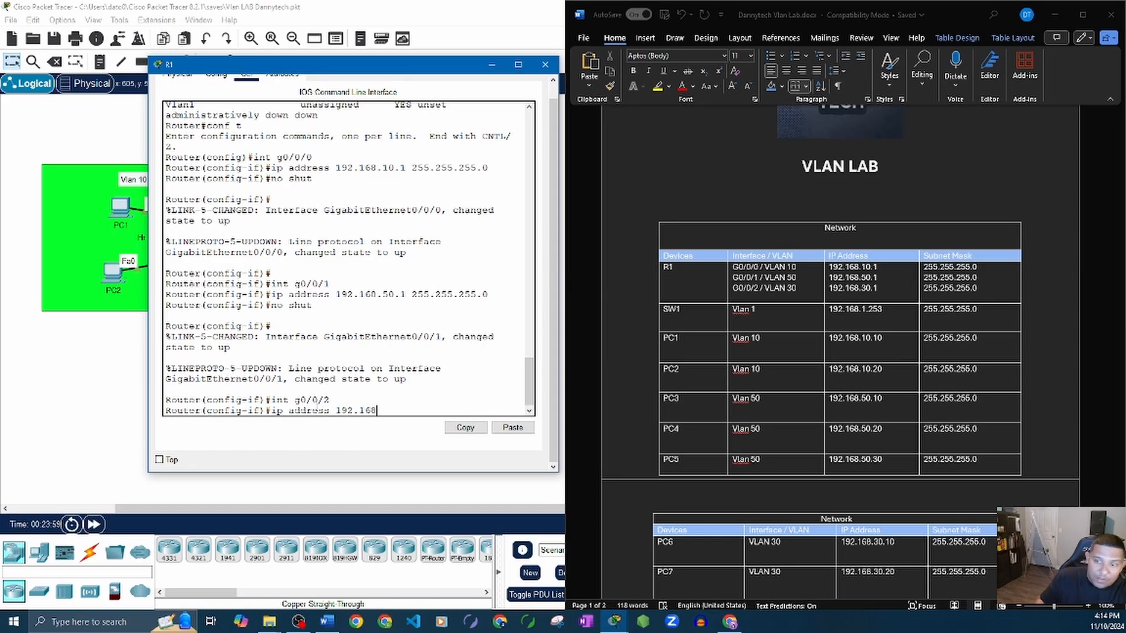
type(".30.1")
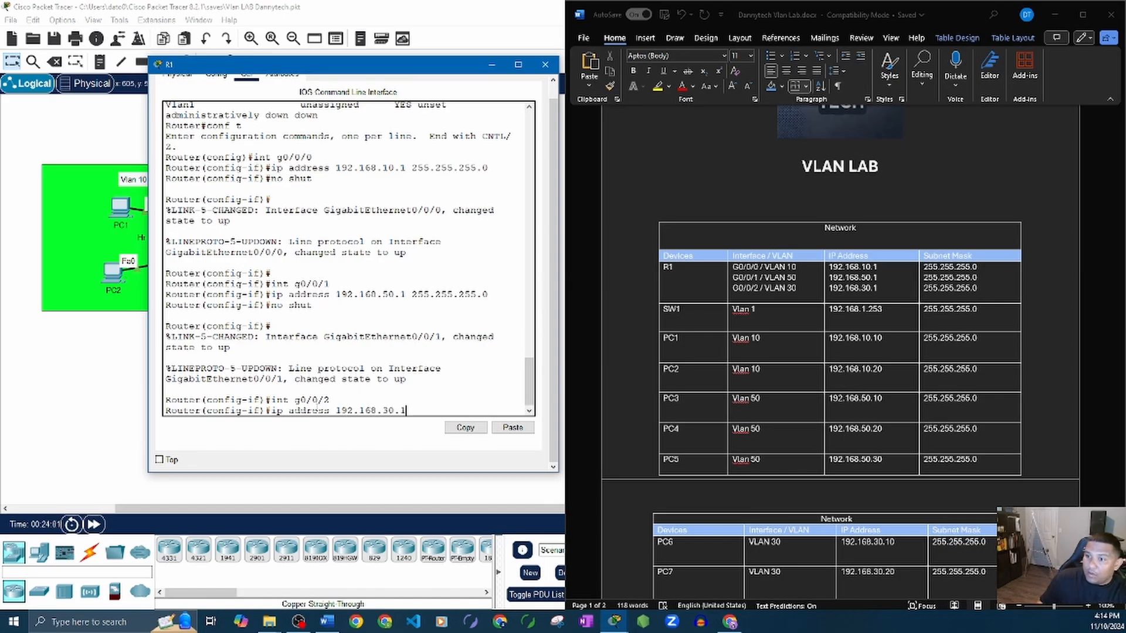
type(" 255.255")
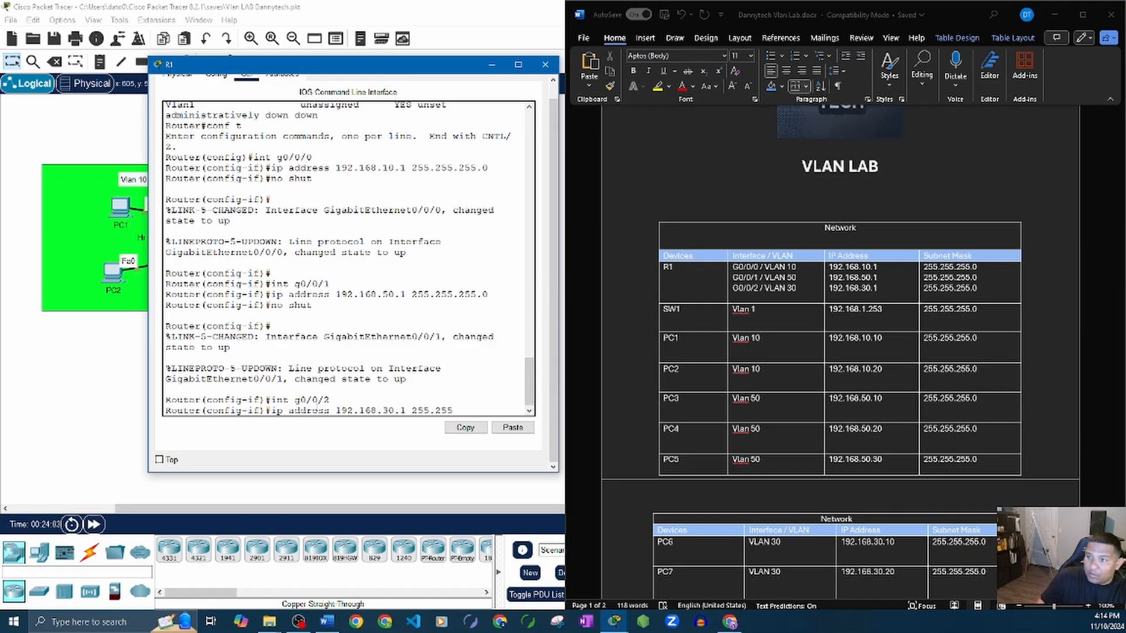
type(".255.0")
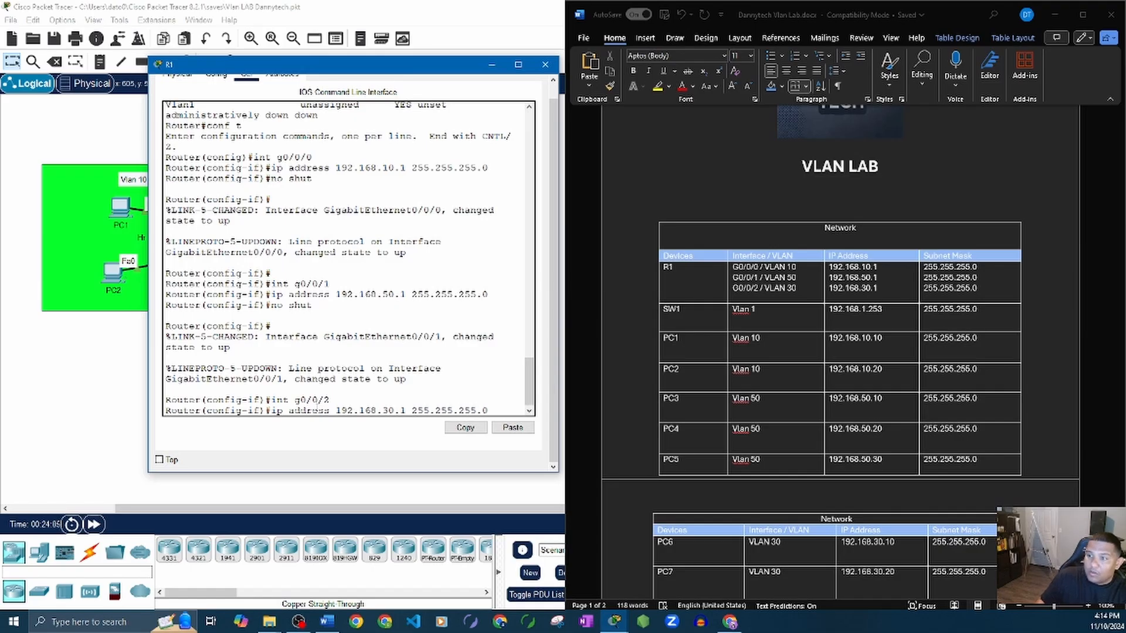
key("Return")
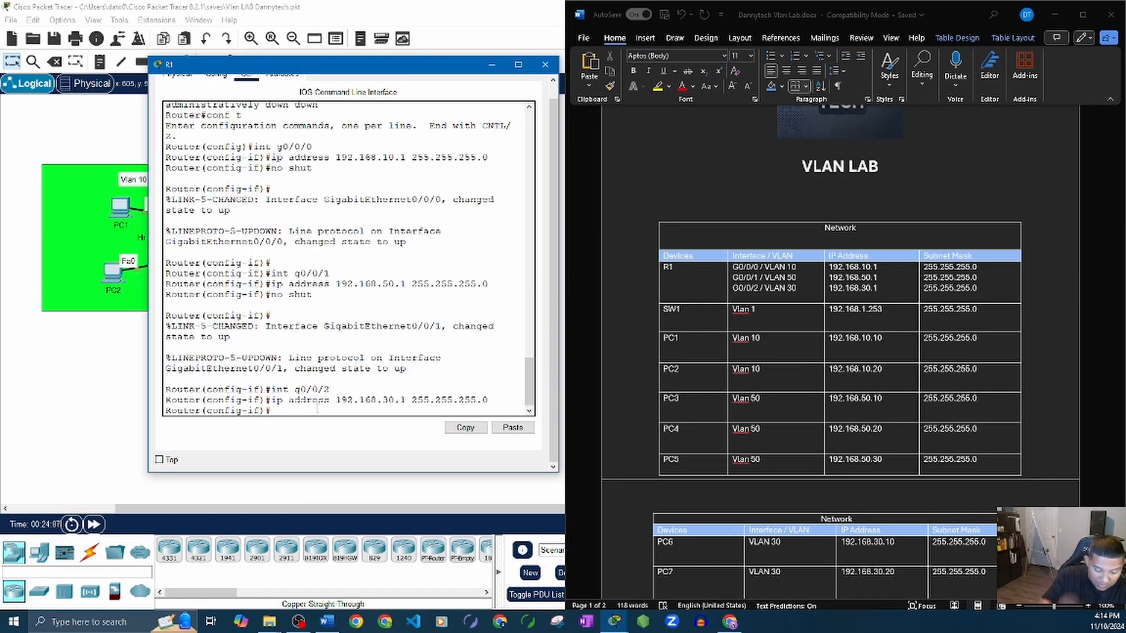
- Enable interface g0/0/2 with the command no shut, bring back the configuration prompt and close R1's window
type("no shut")
key("Return")
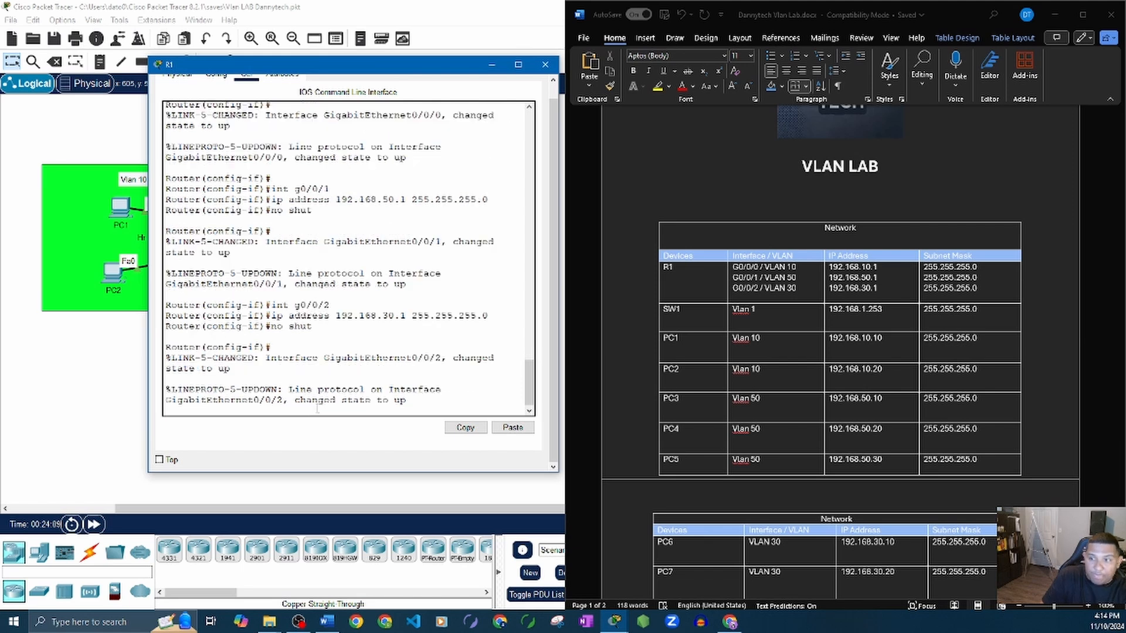
key("Return")
key("Return")
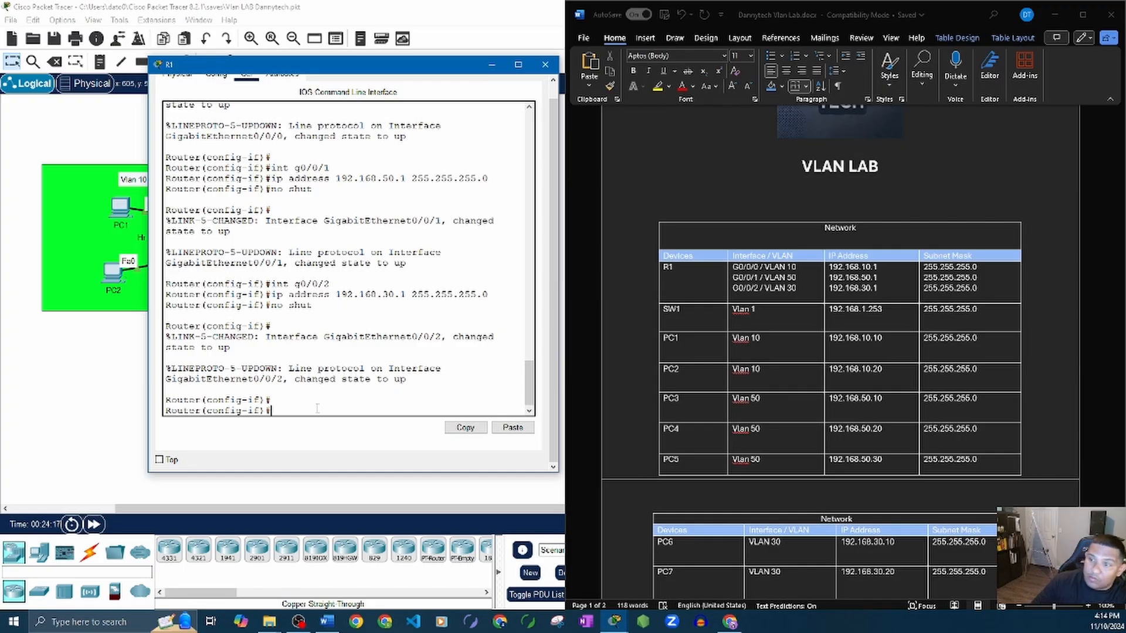
left_click(545, 65)
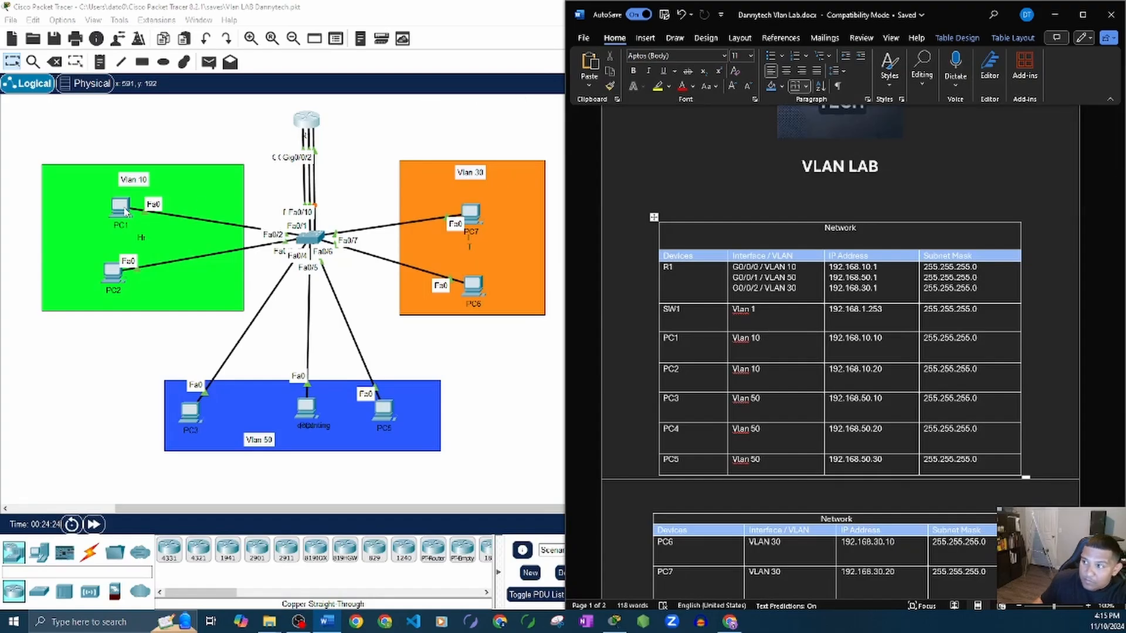
- Open PC1's IP configuration, with its window placed beside the lab document's addressing table
left_click(125, 211)
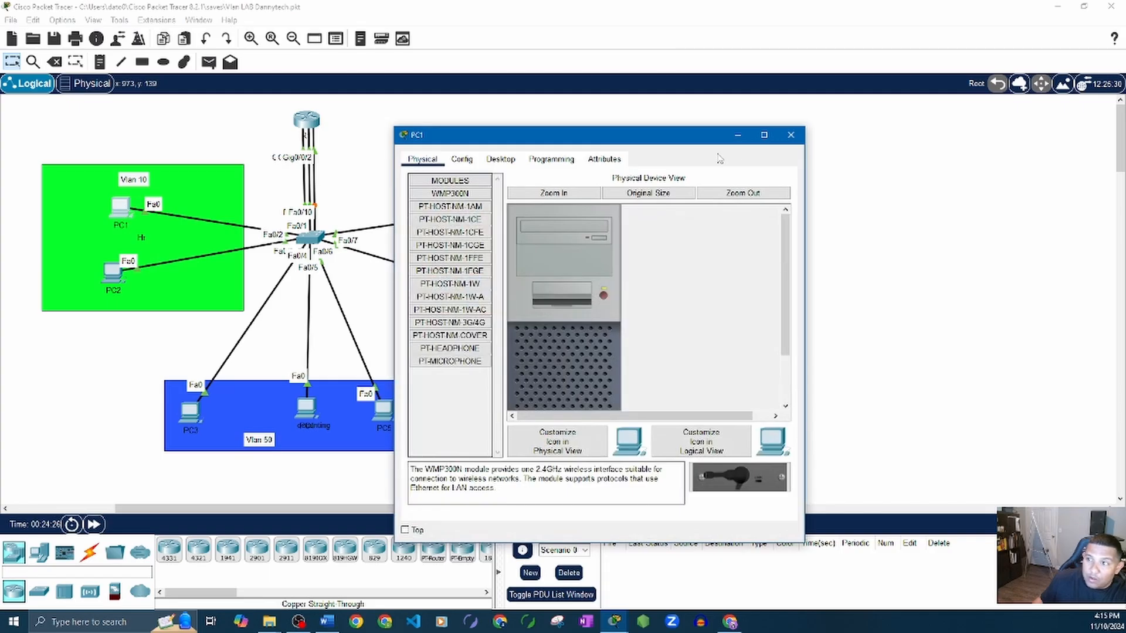
left_click_drag(687, 142, 617, 103)
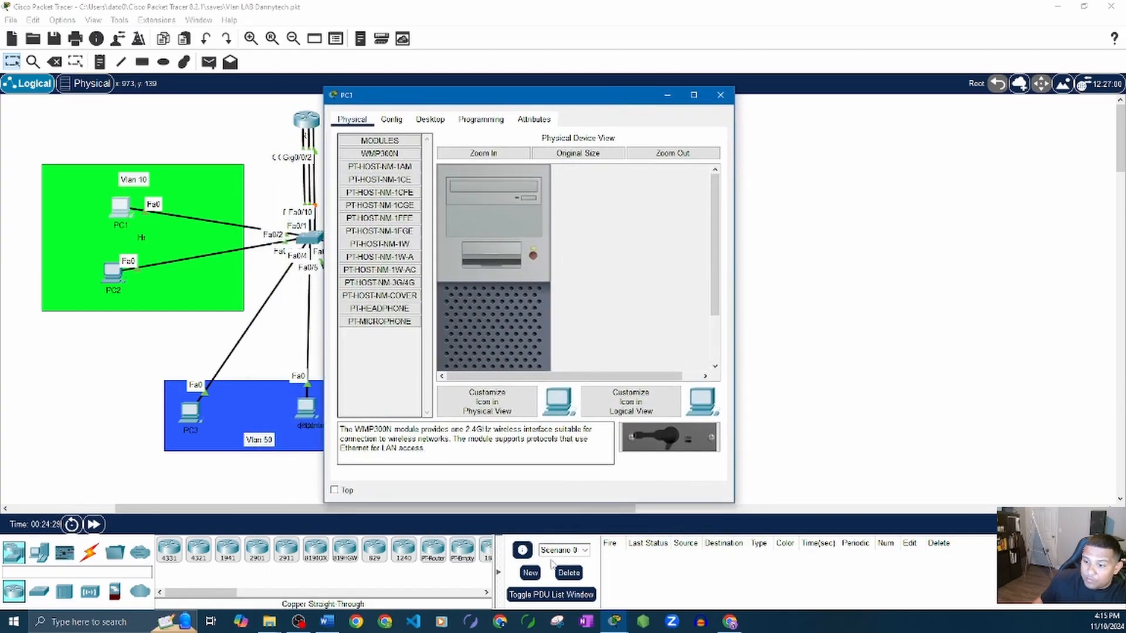
left_click(327, 621)
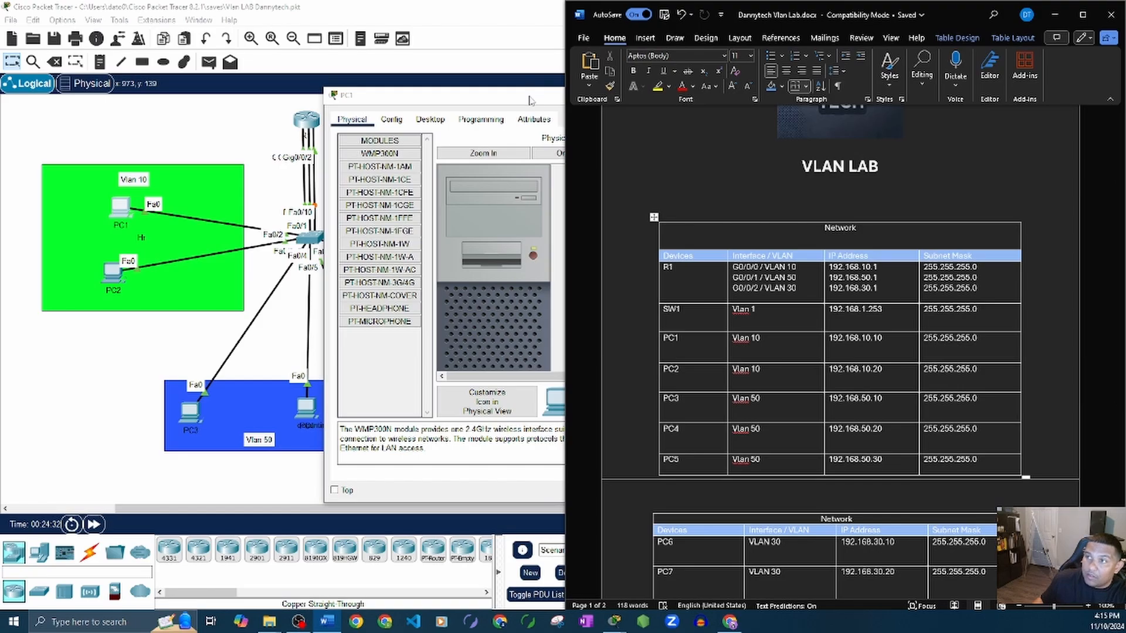
left_click_drag(528, 99, 392, 86)
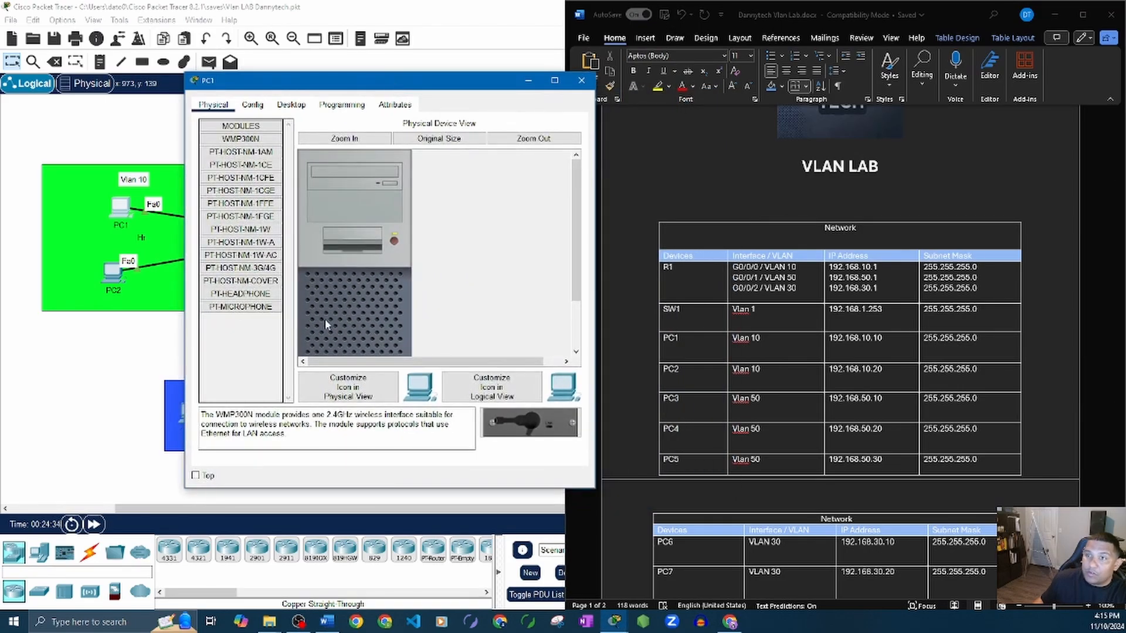
left_click(253, 106)
left_click(285, 108)
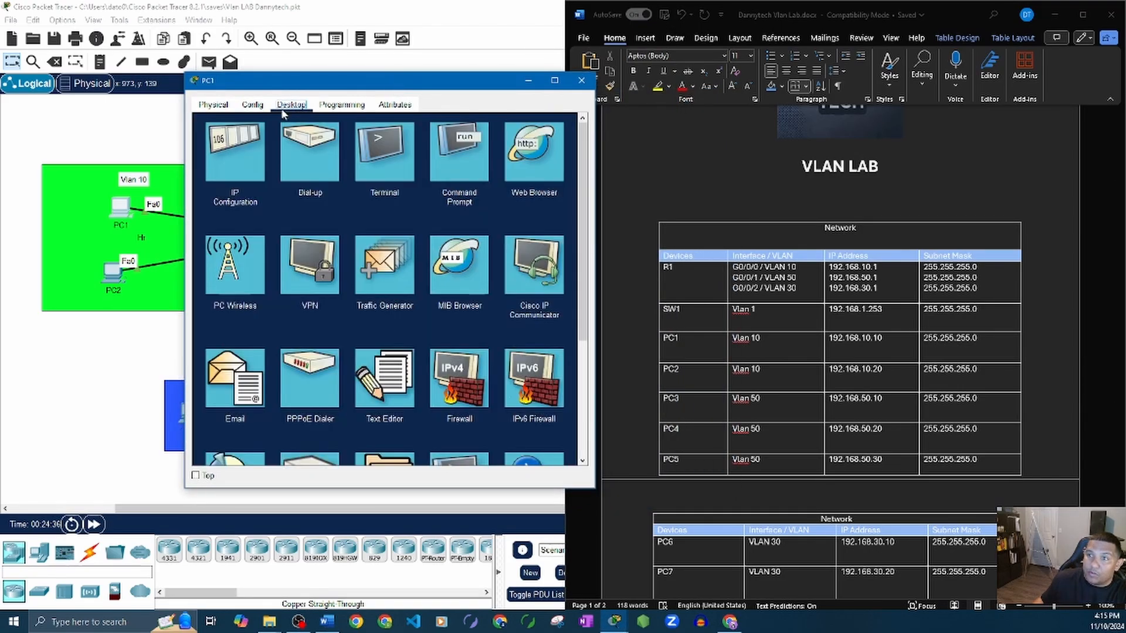
left_click(234, 151)
- Set PC1's static IPv4 address to 192.168.10.10 with the subnet mask 255.255.255.0
left_click(360, 189)
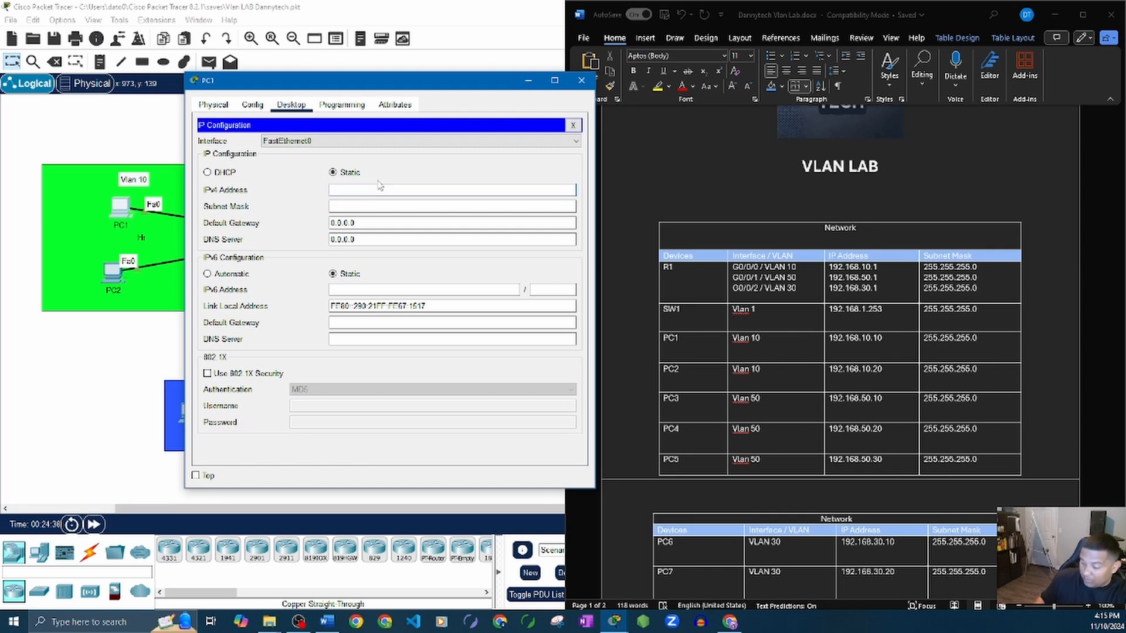
type("192.168")
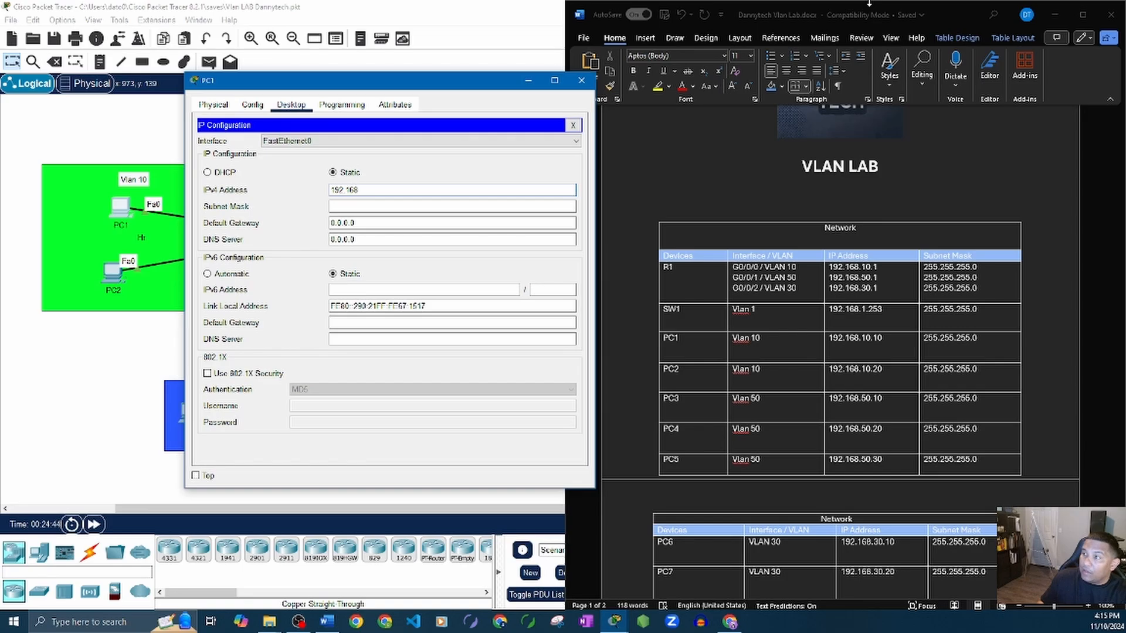
type(".10")
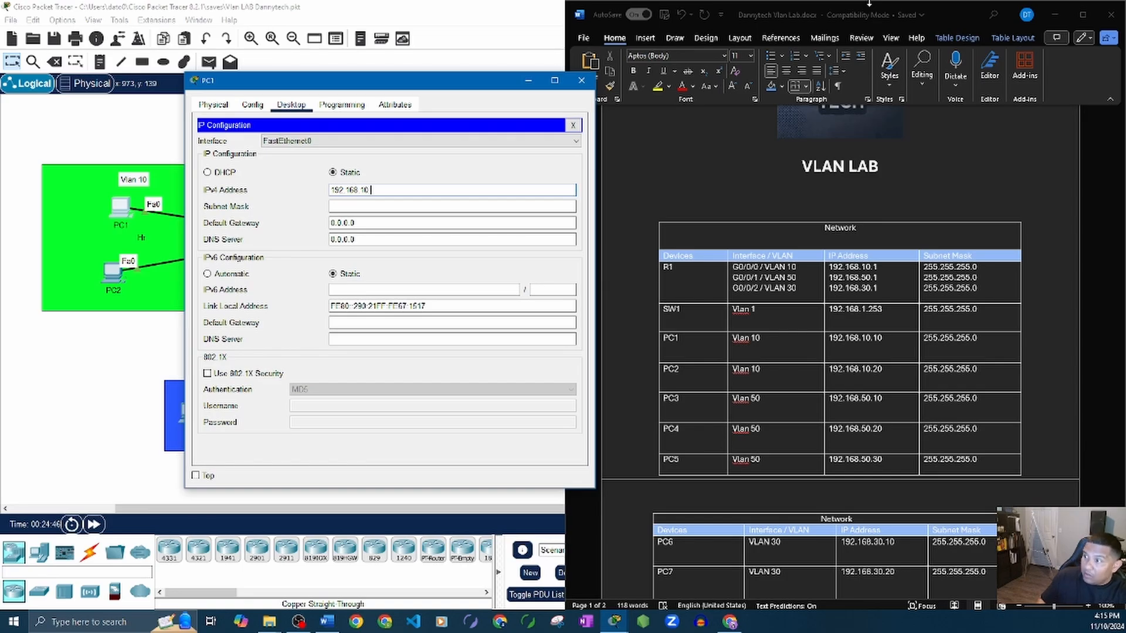
type(".10")
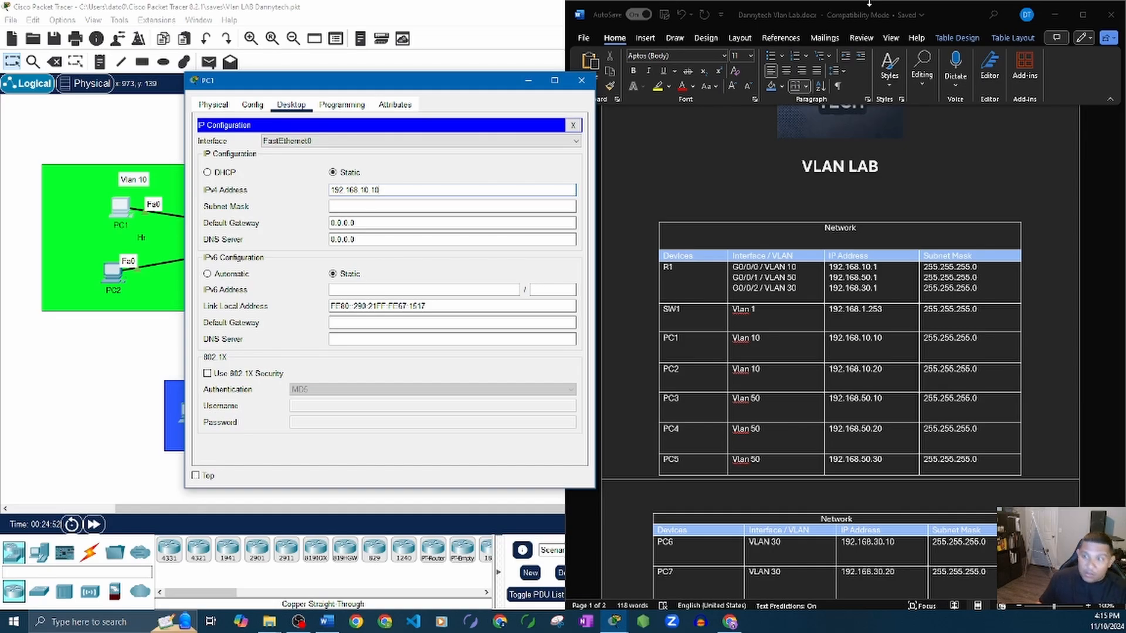
key("Tab")
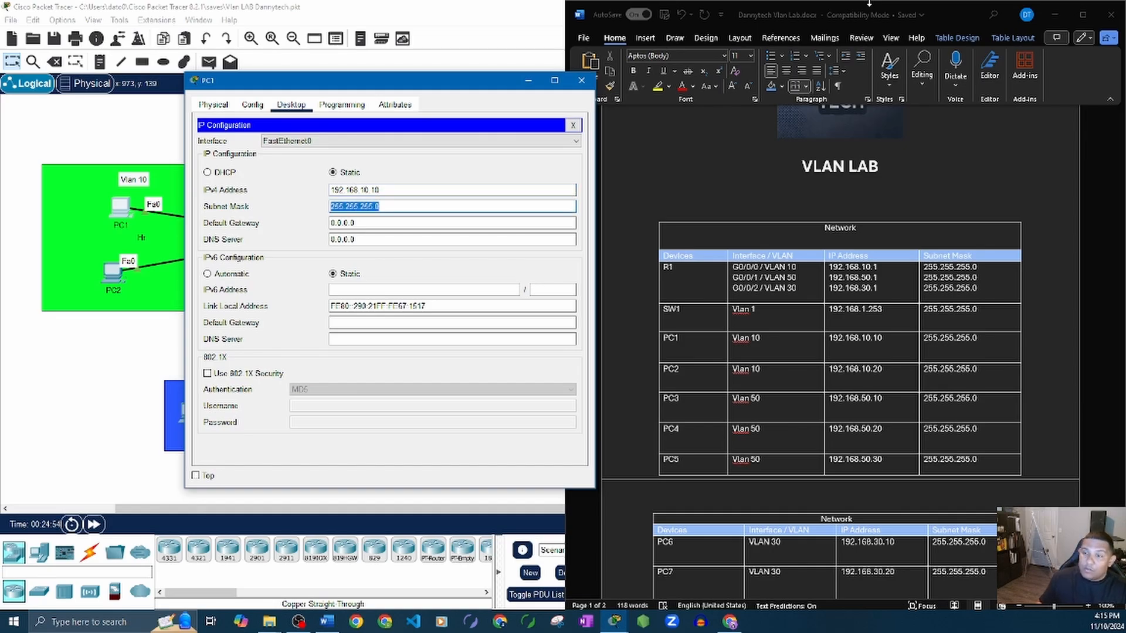
- Set PC1's default gateway to 192.168.10.1 and close its IP configuration and device window
key("Tab")
type("192.")
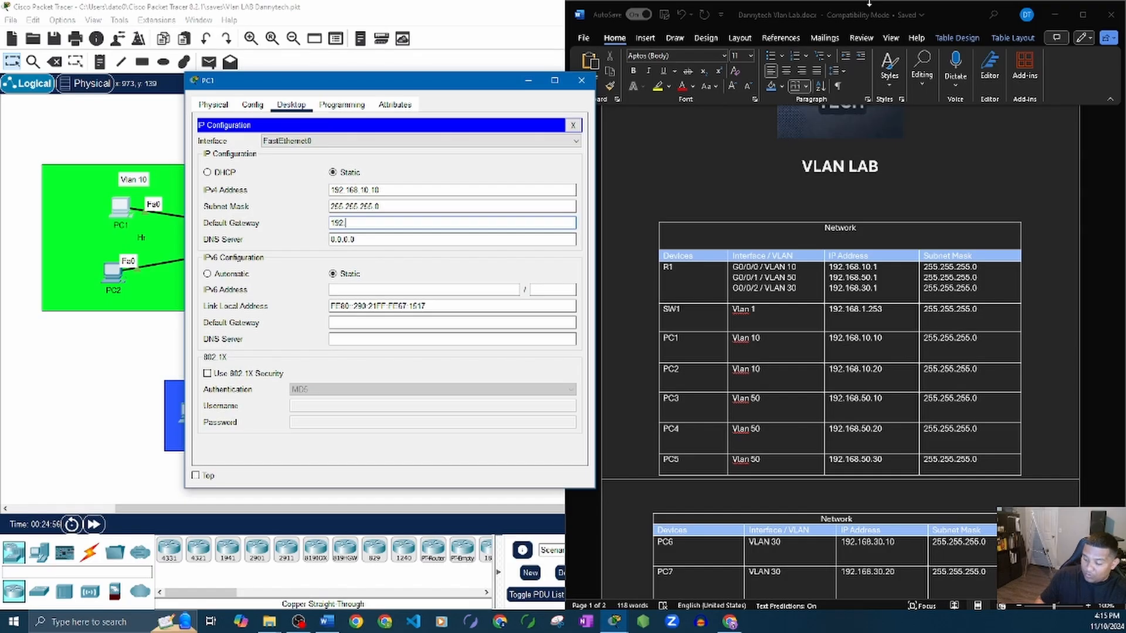
type("168.")
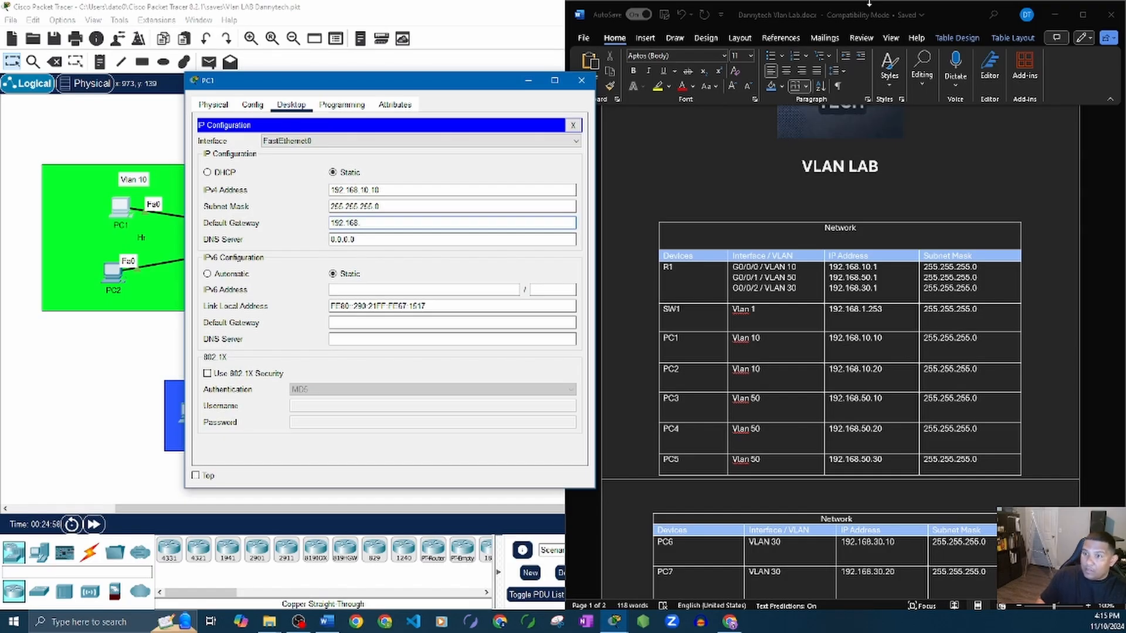
type("10.1")
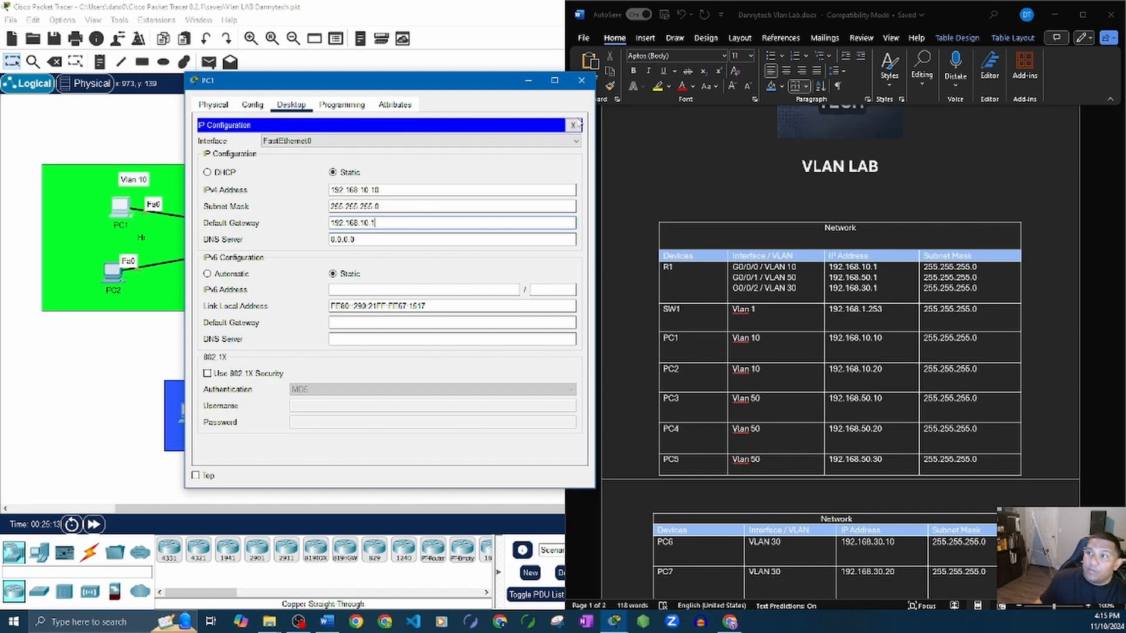
left_click(574, 125)
left_click(581, 80)
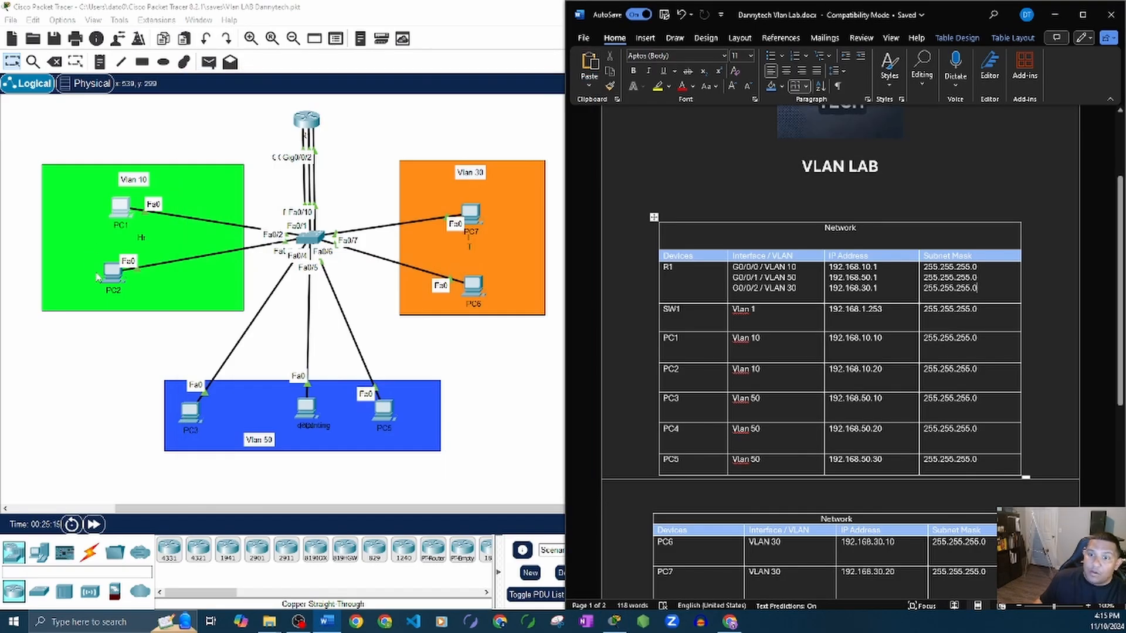
- Open PC2's IP configuration, with its window moved clear of the network diagram
left_click(117, 272)
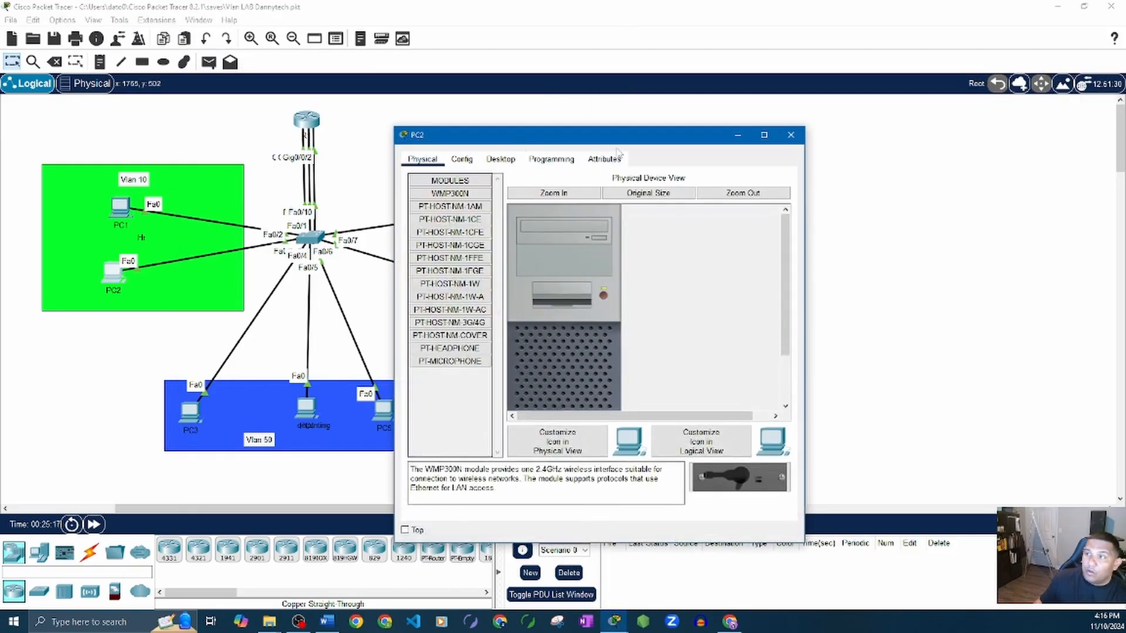
left_click_drag(630, 139, 839, 107)
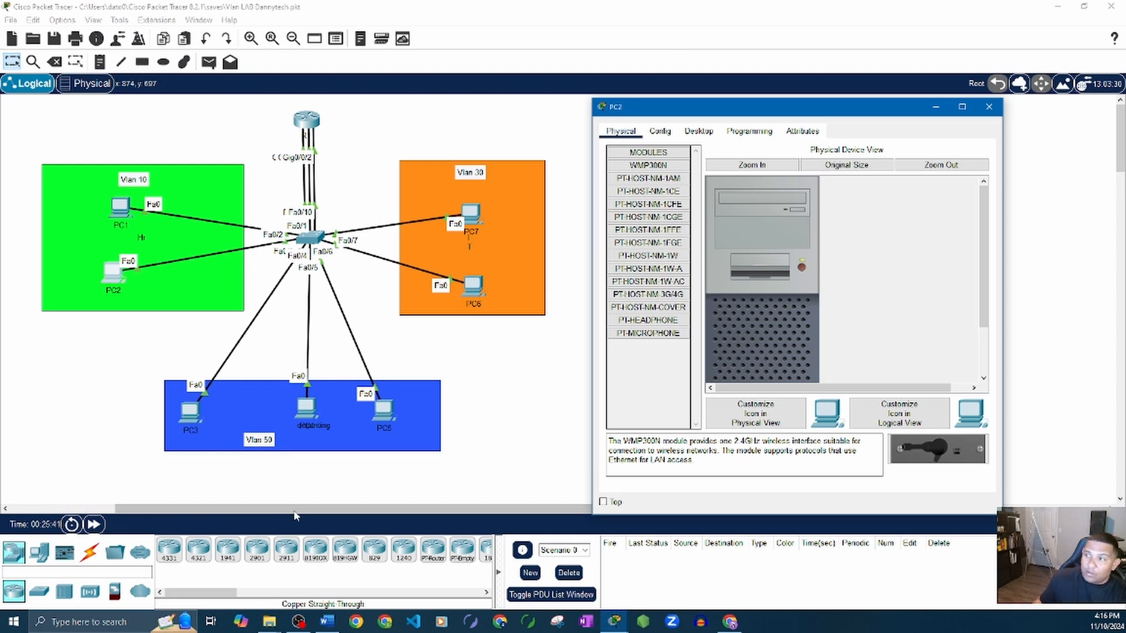
left_click(711, 135)
left_click(642, 179)
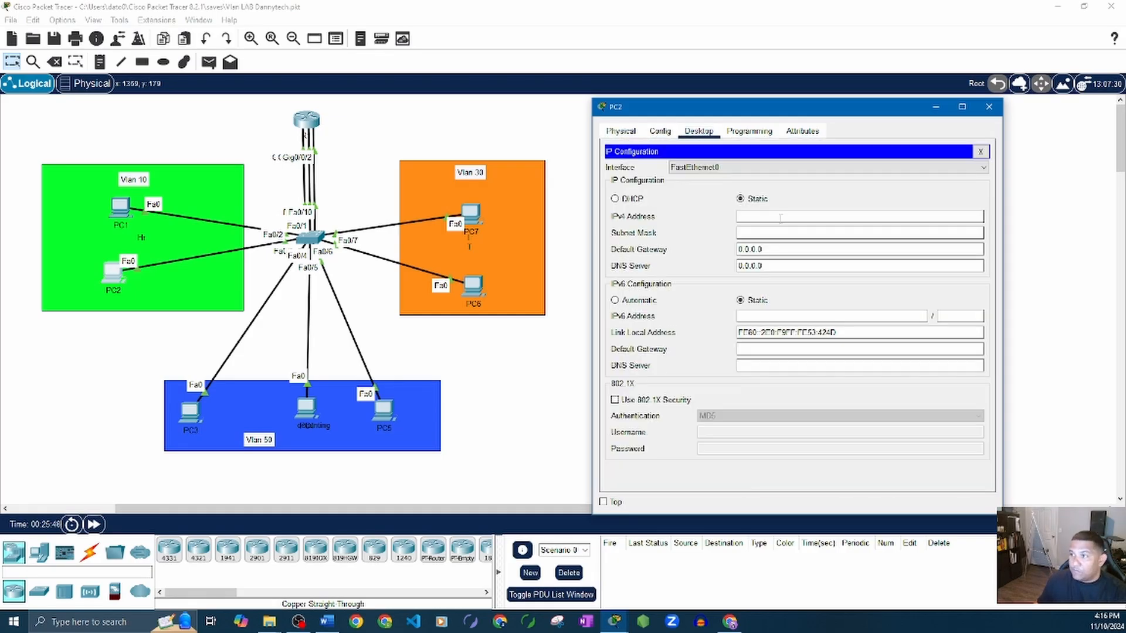
- Set PC2's static IPv4 address to 192.168.10.20, as in the lab document, with the subnet mask 255.255.255.0
type("192.168.10.1")
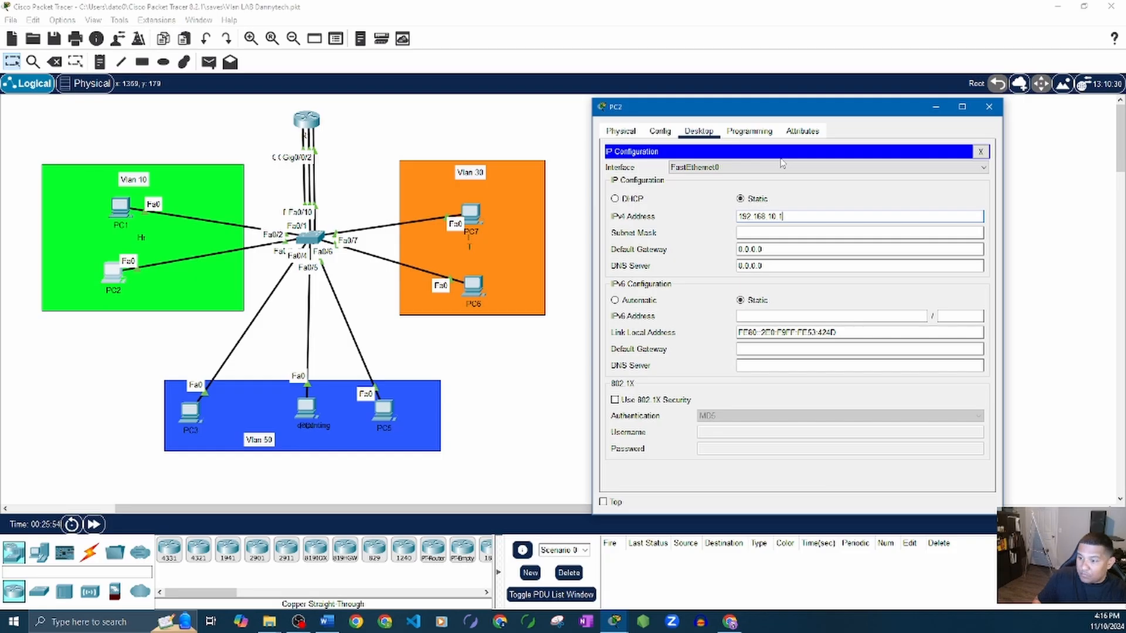
type("5")
left_click(328, 621)
left_click(328, 622)
left_click(791, 235)
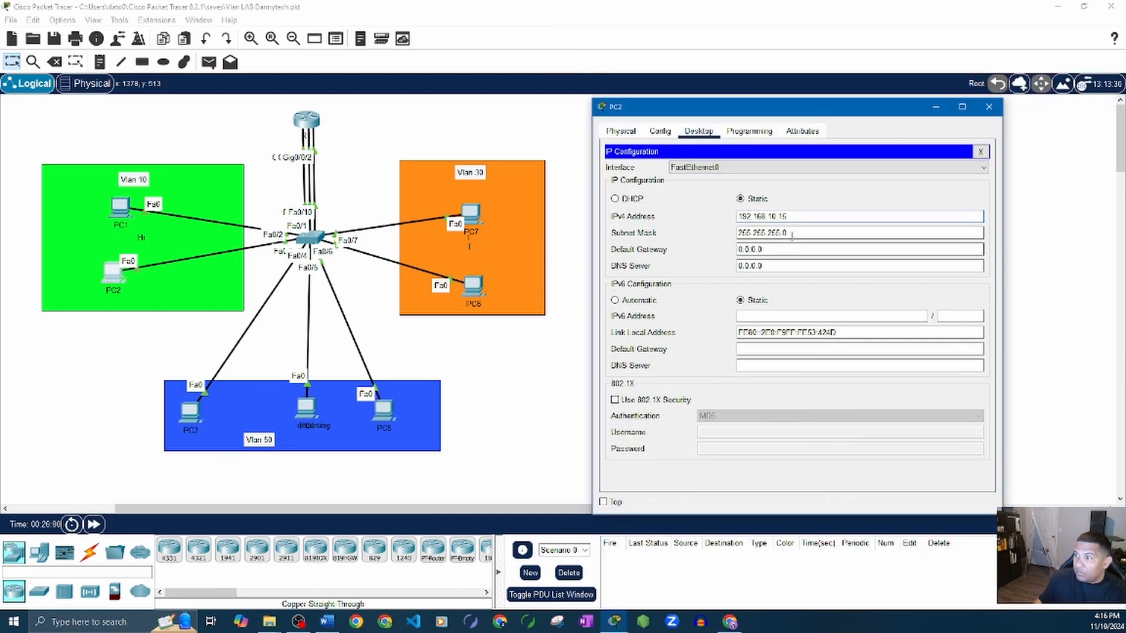
left_click(792, 217)
key("BackSpace")
key("BackSpace")
type("20")
key("Tab")
- Enter the VLAN 10 gateway address as PC2's default gateway and close its IP configuration and device window
key("Tab")
type("192.168.10")
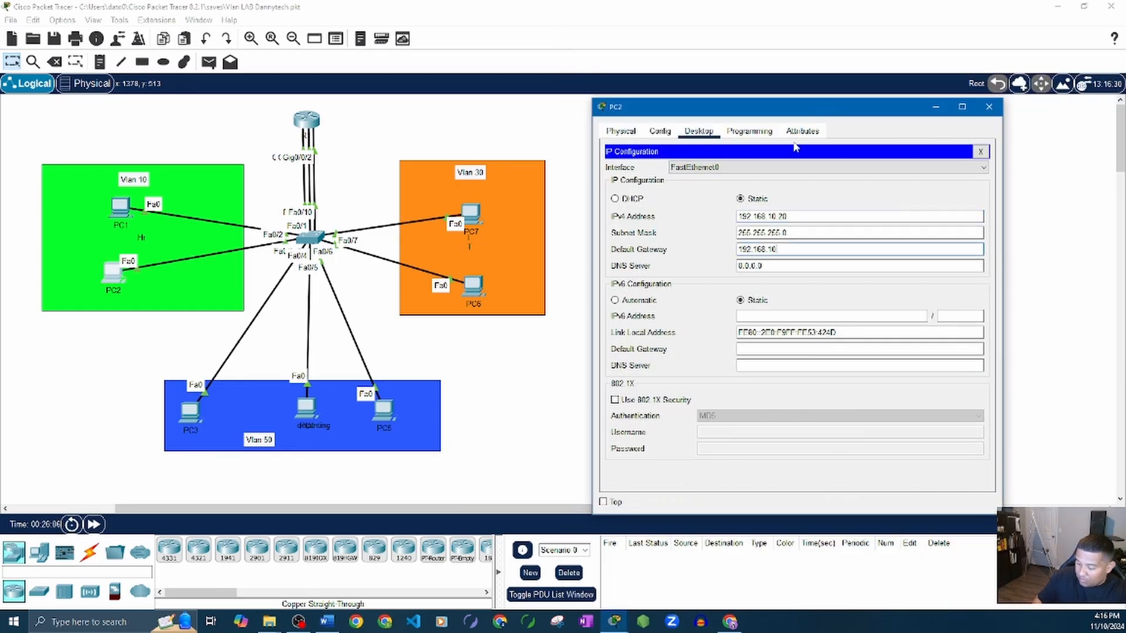
left_click(979, 151)
left_click(989, 106)
- Set PC3's static IPv4 address to 192.168.50.10 from the lab document, with the subnet mask 255.255.255.0
left_click(189, 413)
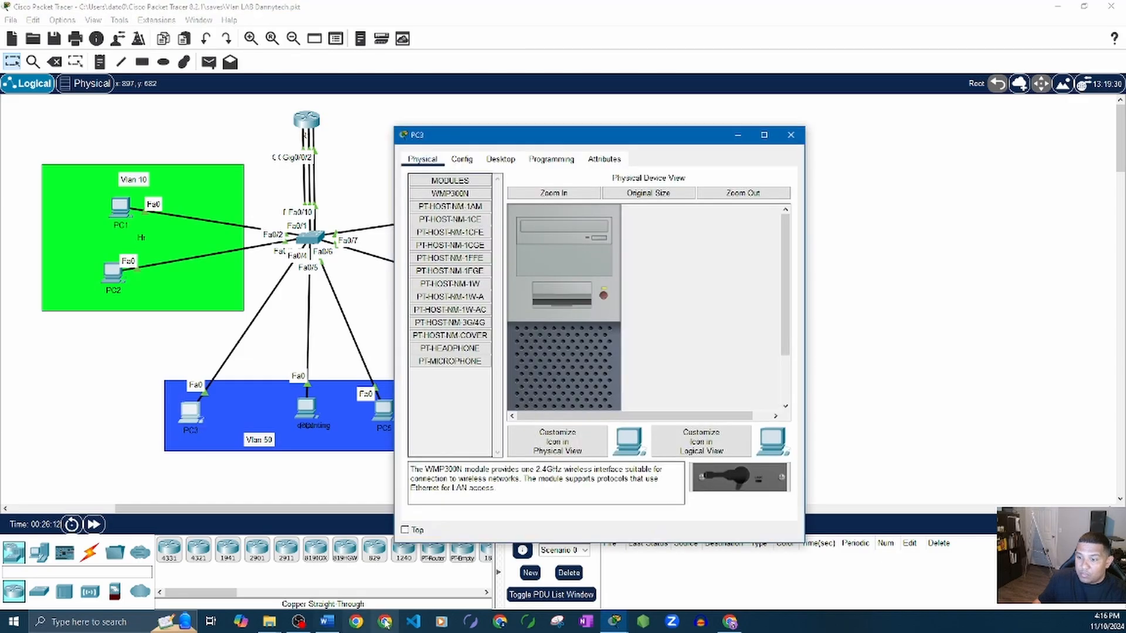
left_click(327, 622)
left_click(327, 622)
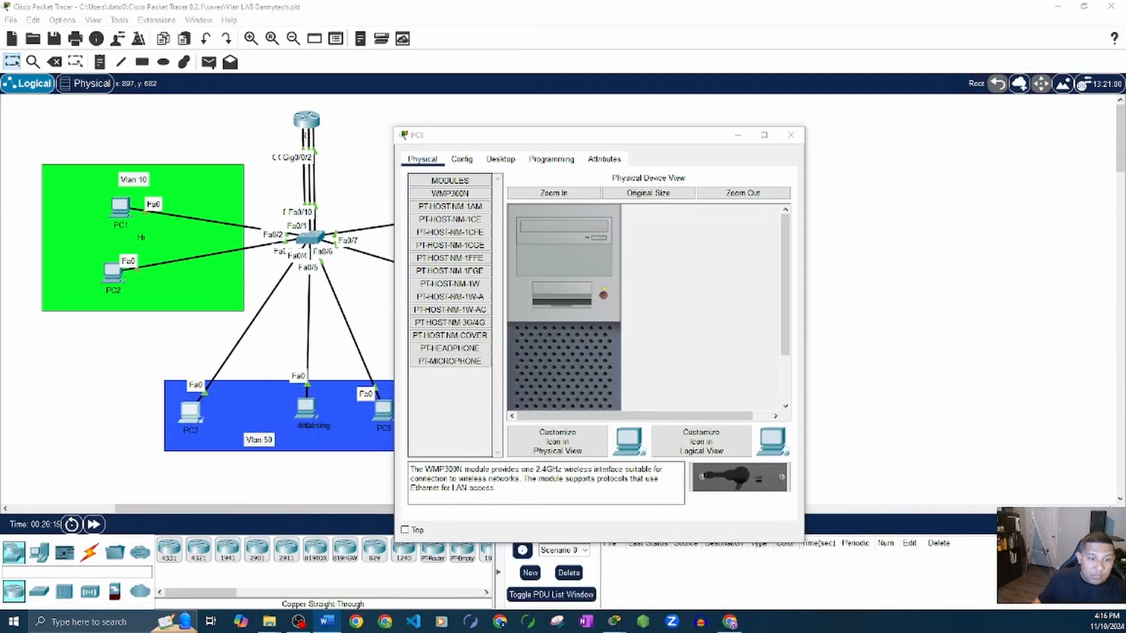
left_click(486, 159)
left_click(452, 197)
left_click(550, 245)
type("192.168.50")
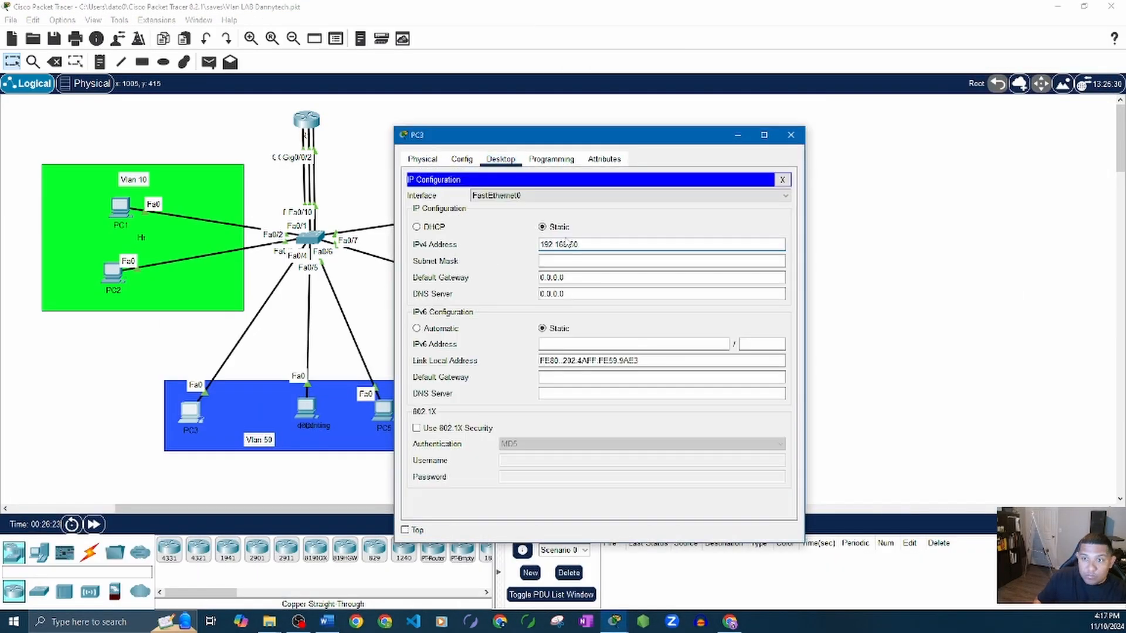
type(".10")
key("Tab")
key("Tab")
- Enter the VLAN 50 gateway address as PC3's default gateway and close its IP configuration and device window
type("192.168.50.")
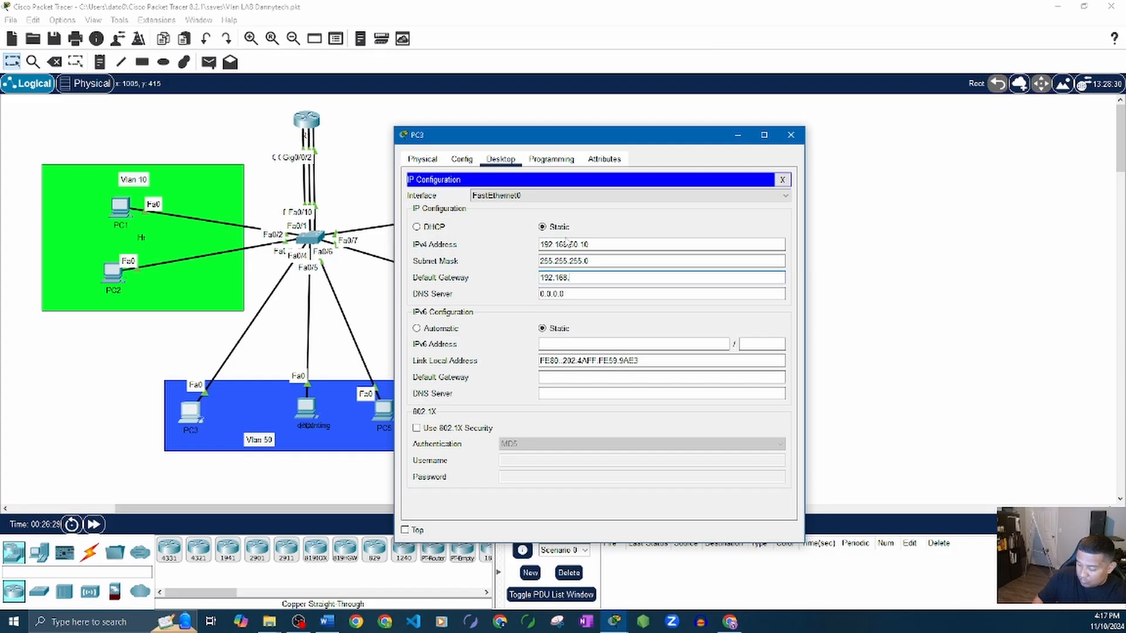
left_click(782, 179)
left_click(790, 135)
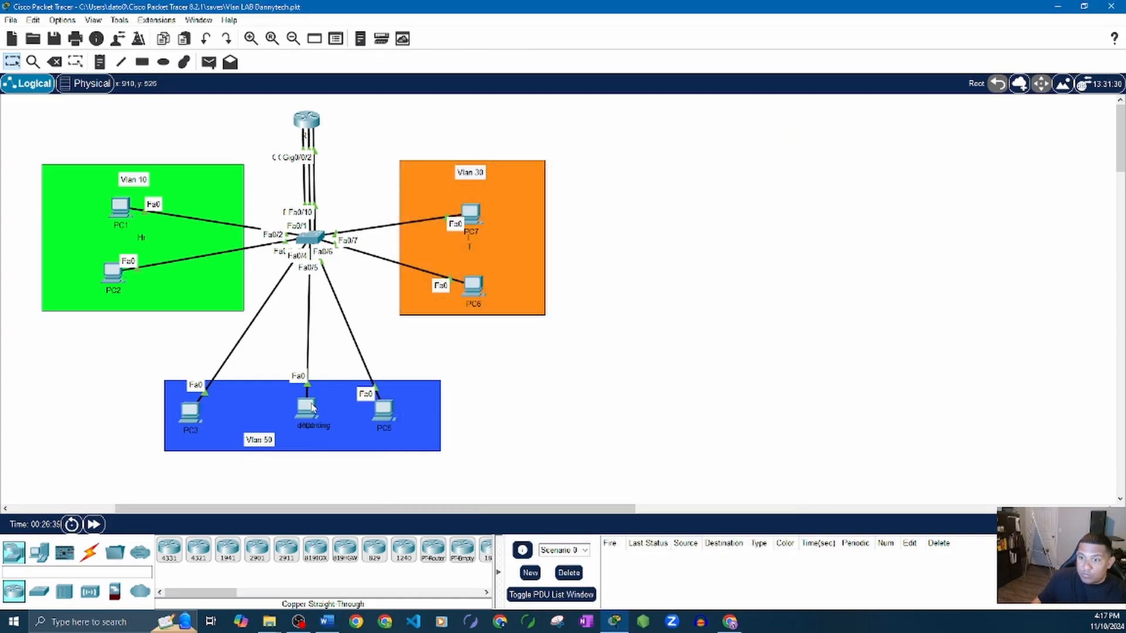
- Set PC4's static IPv4 address to 192.168.50.20 with the subnet mask 255.255.255.0
left_click(314, 406)
left_click(501, 159)
left_click(454, 199)
left_click(622, 244)
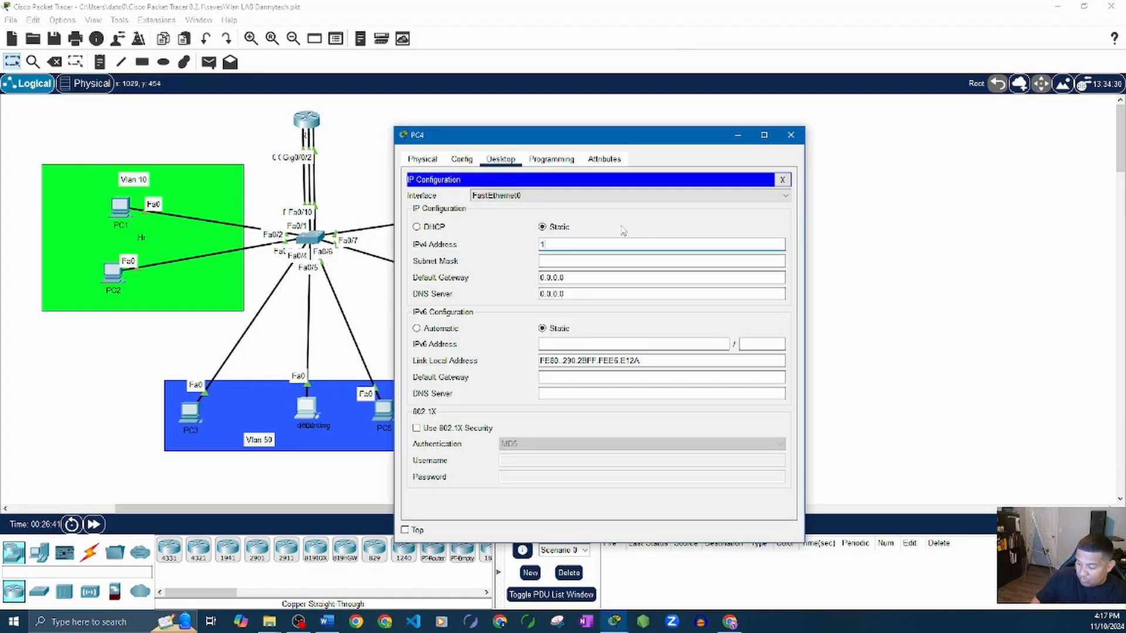
type("192.168.50.")
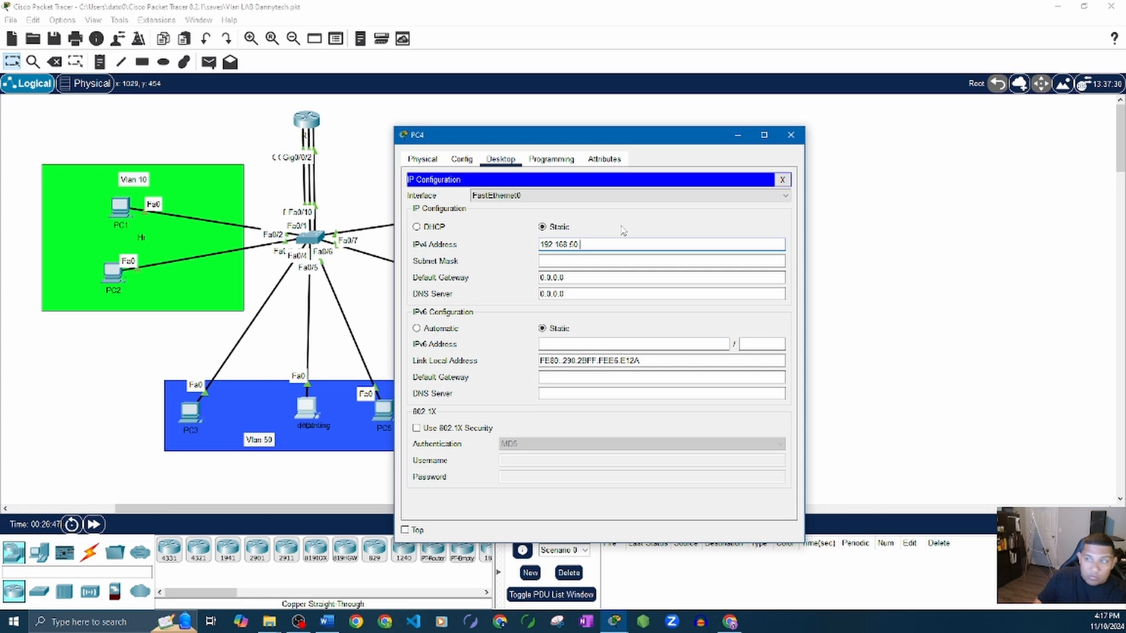
type("20")
key("Tab")
key("Tab")
- Set PC4's default gateway to 192.168.50.1 and close its IP configuration and device window
type("192.168.50.")
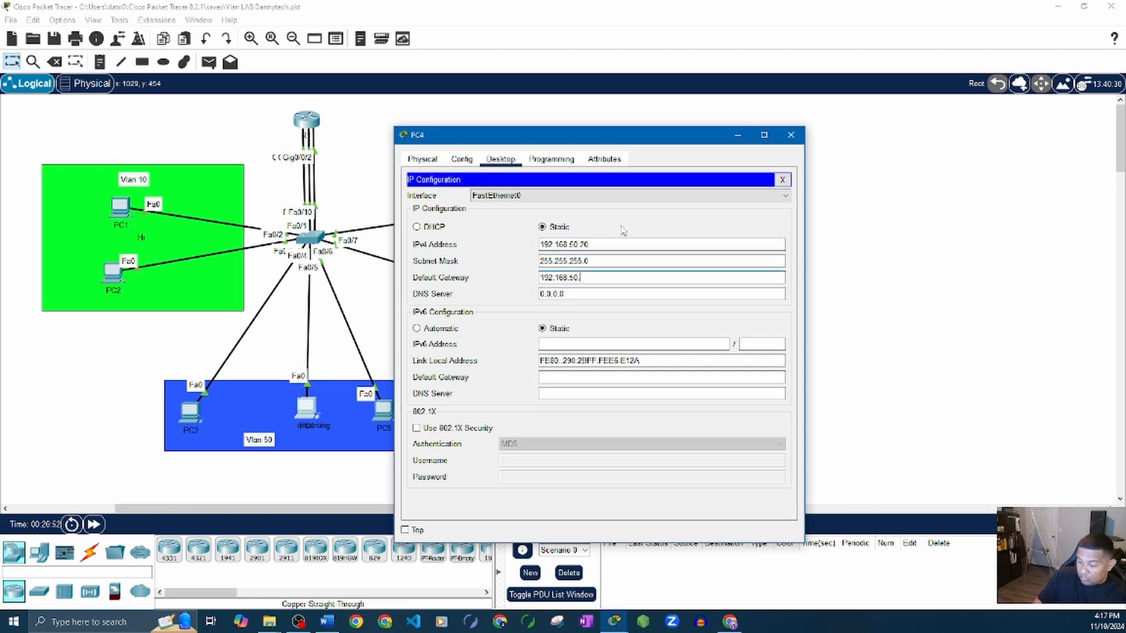
type("1")
left_click(782, 179)
left_click(790, 135)
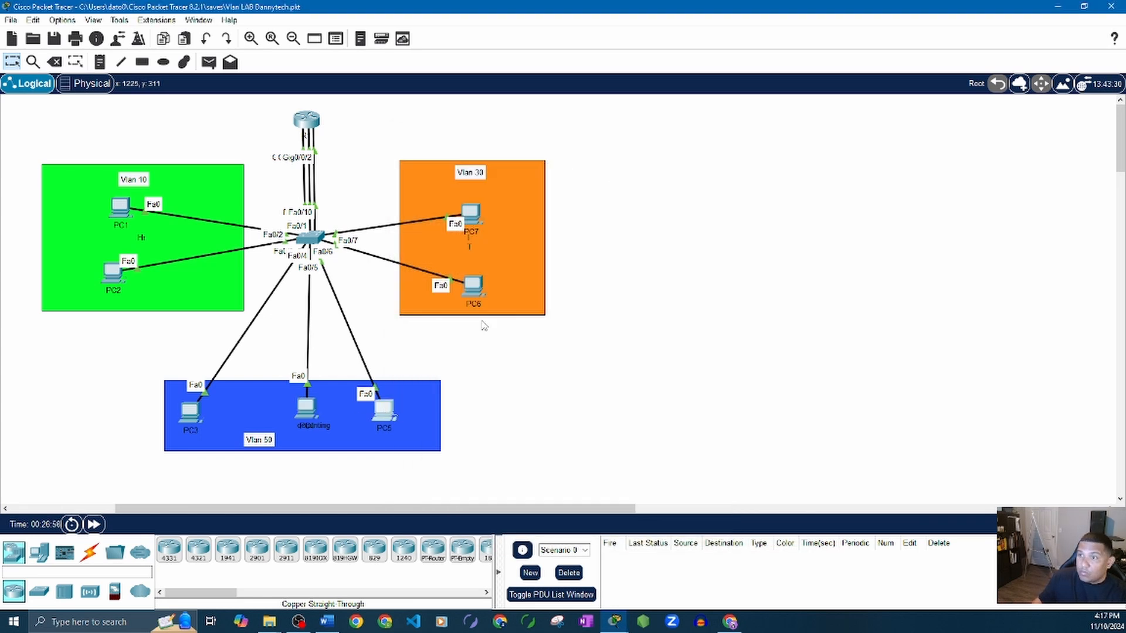
- Open PC5's IP configuration and try to assign a static IPv4 address beginning with 192.168.50.1
left_click(384, 410)
left_click(500, 159)
left_click(454, 199)
left_click(582, 245)
type("192.168.50")
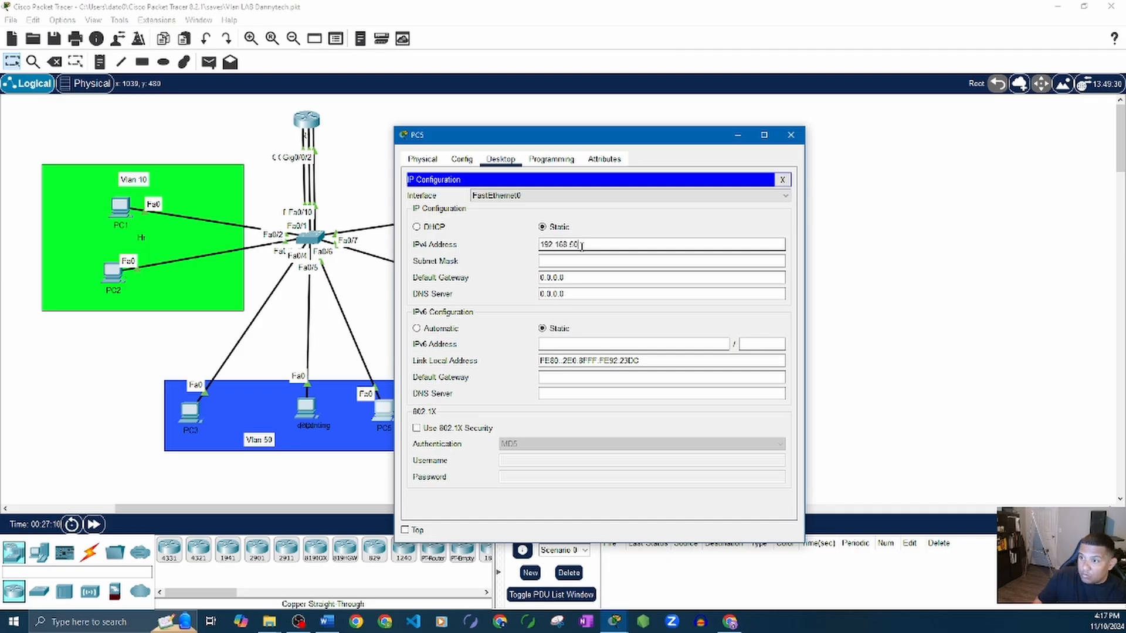
type(".1")
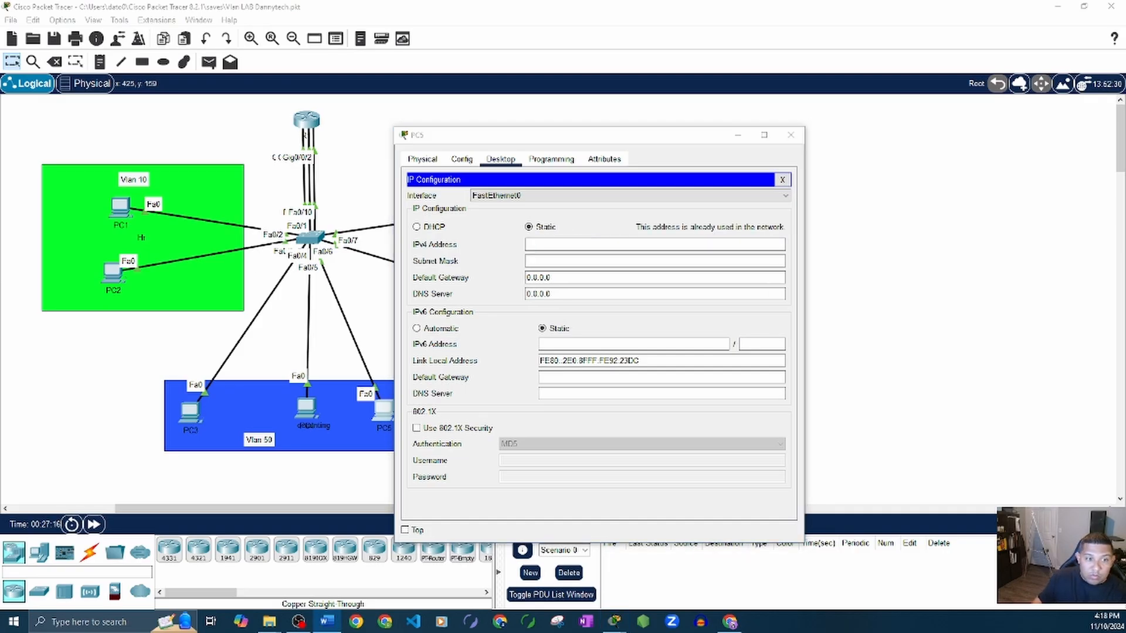
- Set PC5's static IPv4 address to 192.168.50.30 with the subnet mask 255.255.255.0
left_click(584, 244)
type("192")
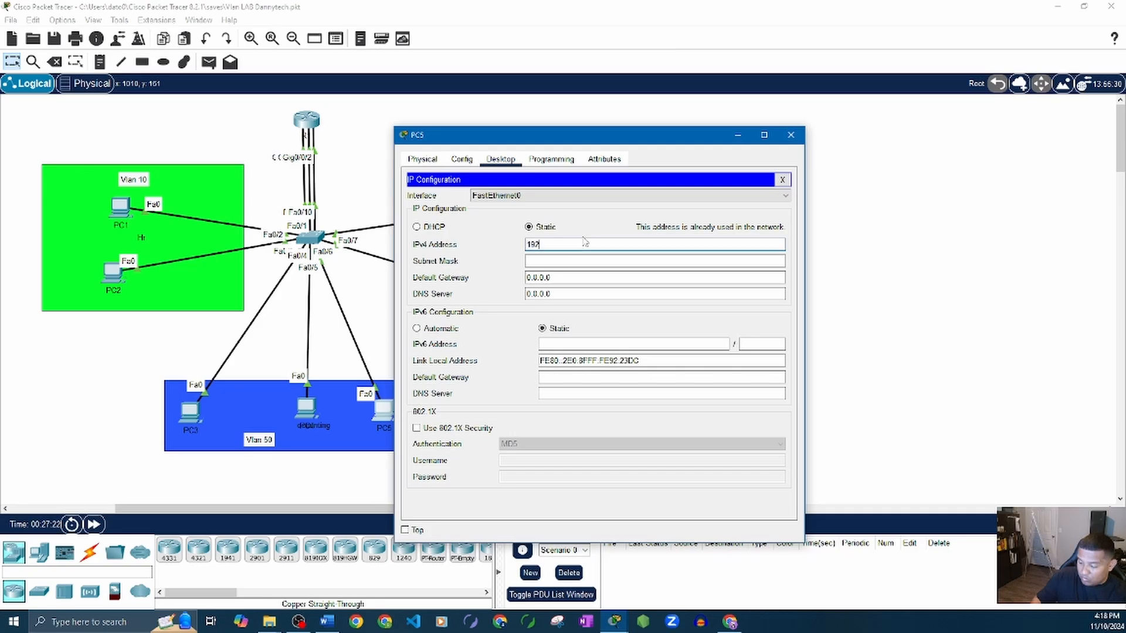
type(".168.50.3")
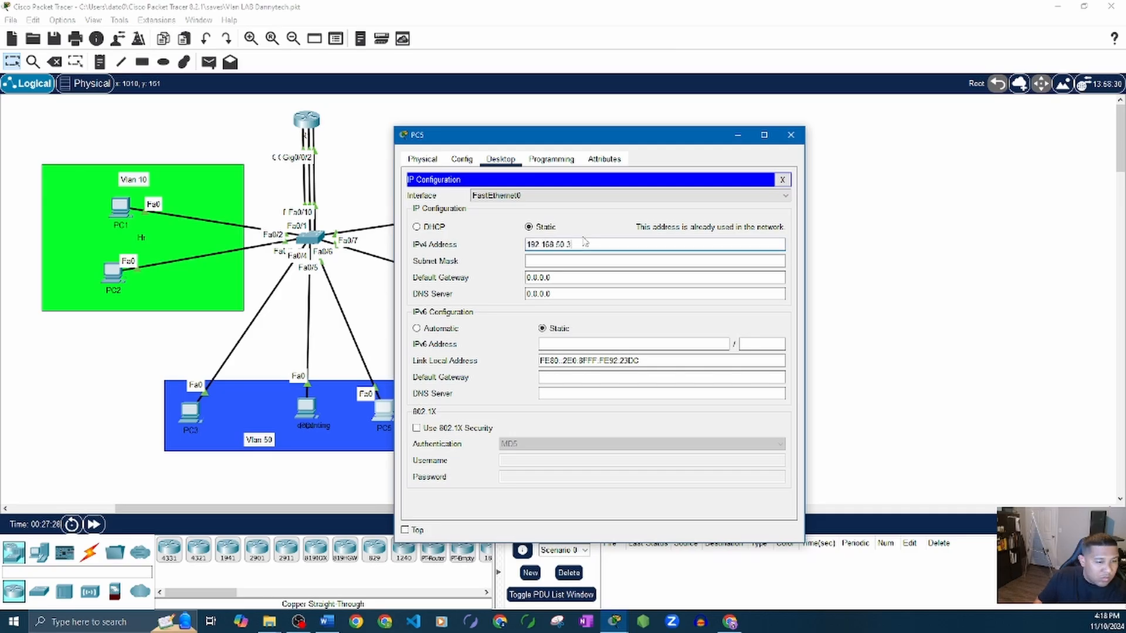
type("0")
key("Tab")
key("Tab")
- Set PC5's default gateway to 192.168.50.1 and close its IP configuration and device window
type("192.168.5")
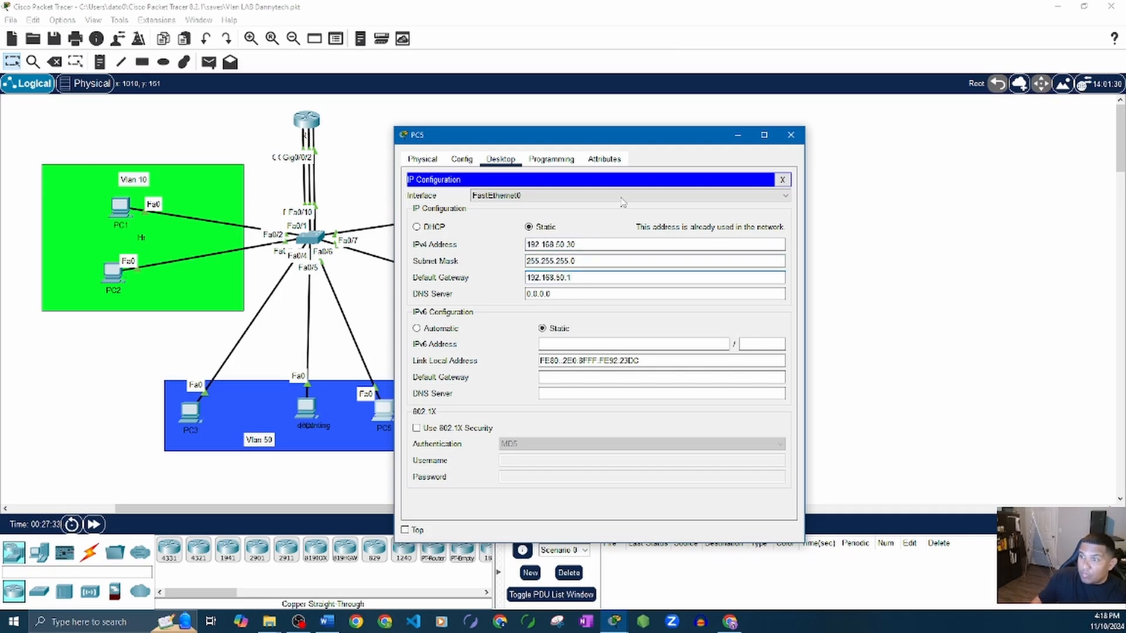
left_click(782, 180)
left_click(790, 135)
- Set PC7's static IPv4 address to 192.168.30.10 with the subnet mask 255.255.255.0
left_click(471, 215)
left_click(501, 162)
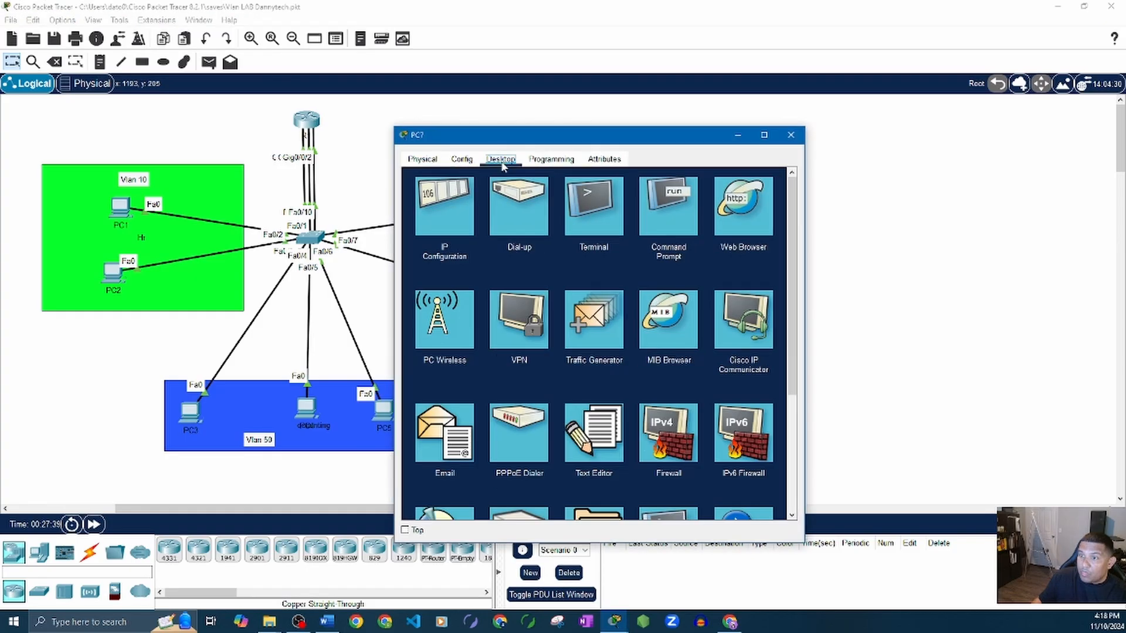
left_click(456, 220)
type("192.168.30.")
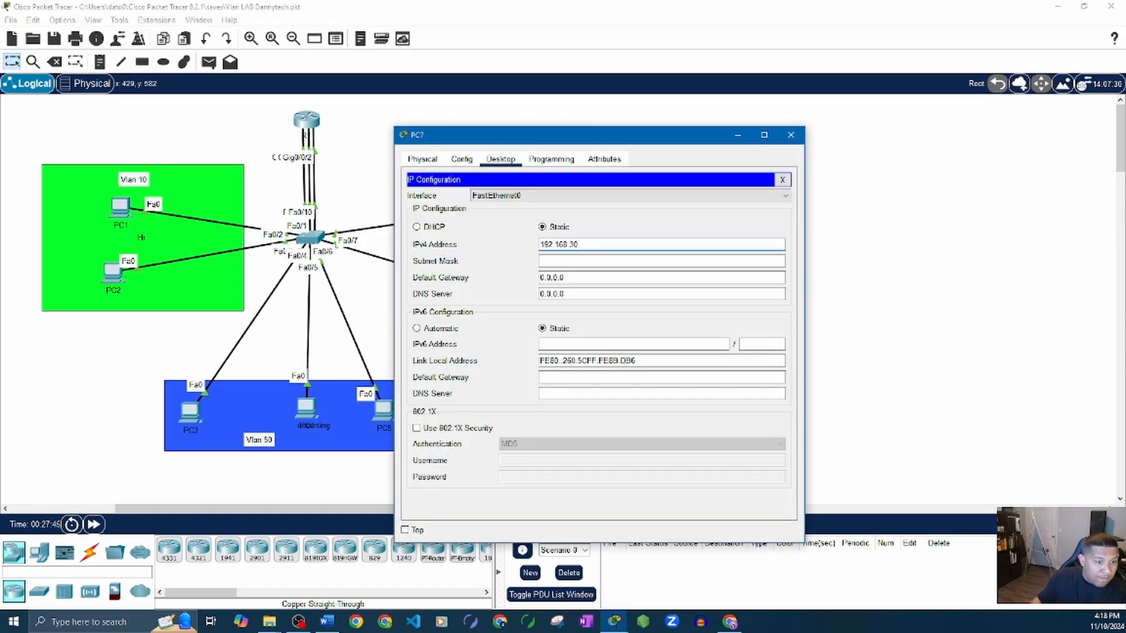
type("10")
key("Tab")
key("Tab")
- Set PC7's default gateway to 192.168.30.1 and close its IP configuration and device window
type("192.168.30.1")
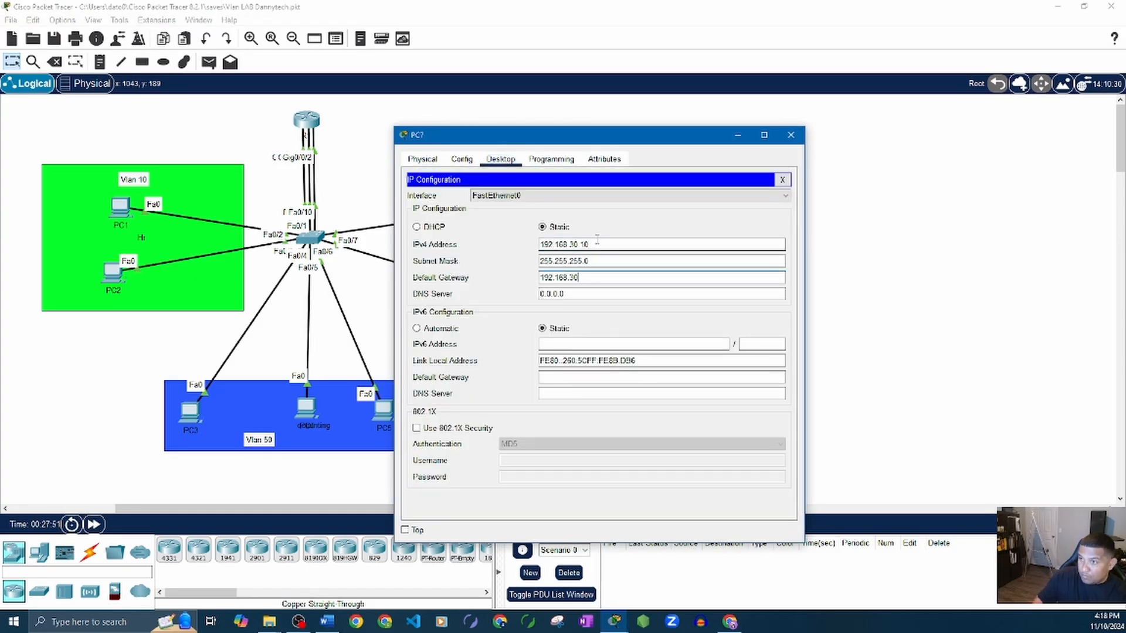
left_click(782, 180)
left_click(790, 135)
- Reopen PC7's IP configuration, change its IPv4 address to 192.168.30.2 and close the device window
left_click(467, 284)
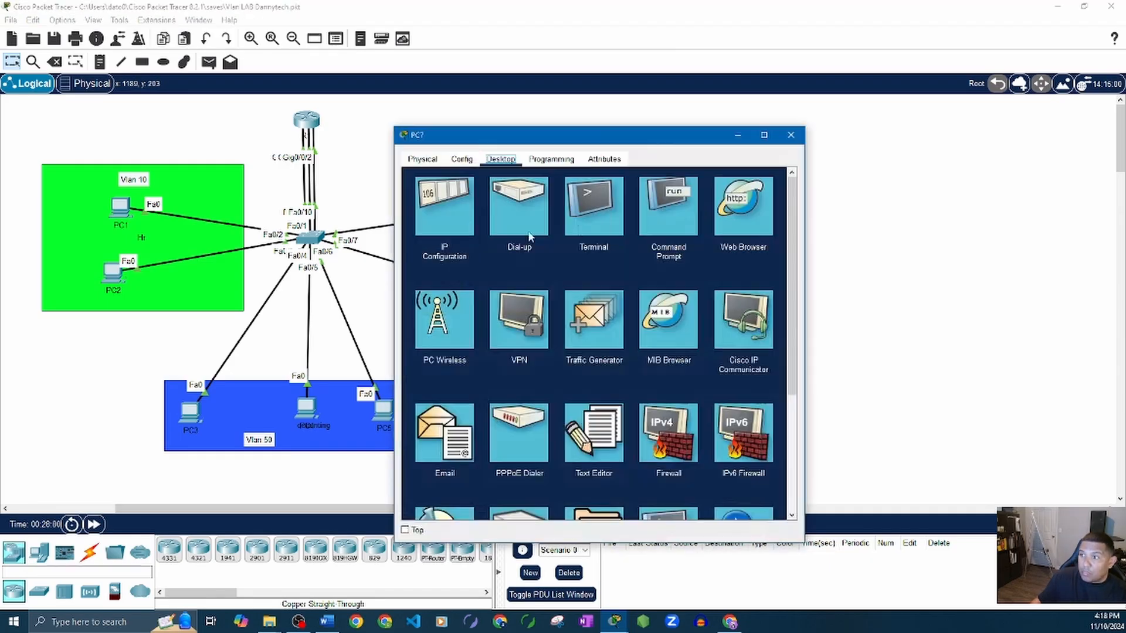
left_click(519, 206)
left_click(679, 309)
left_click(445, 206)
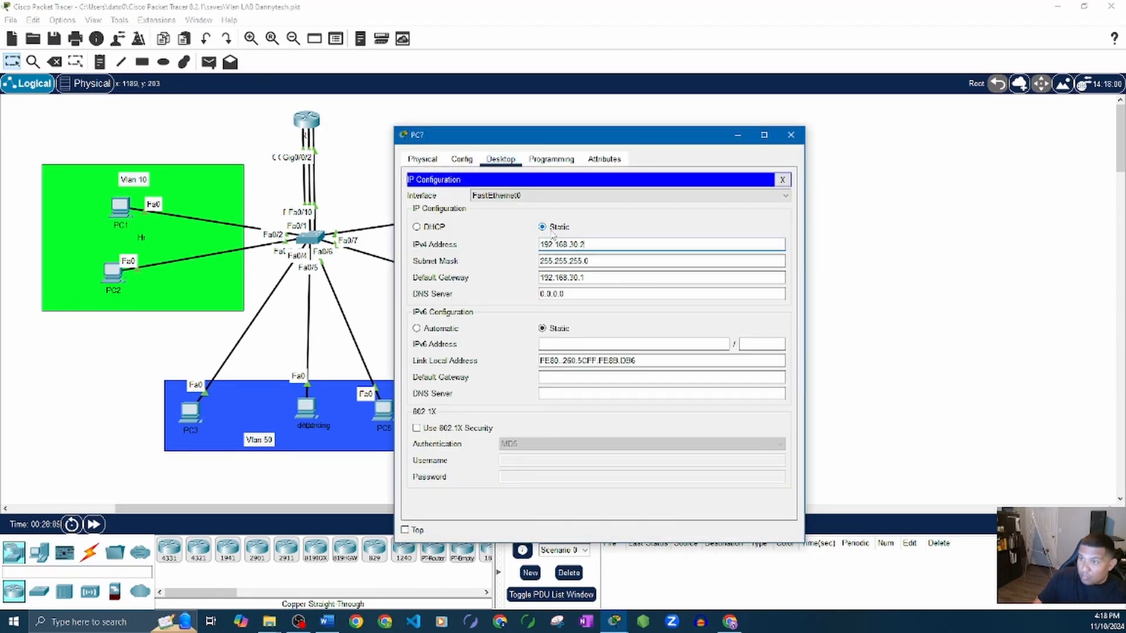
left_click(782, 180)
left_click(790, 134)
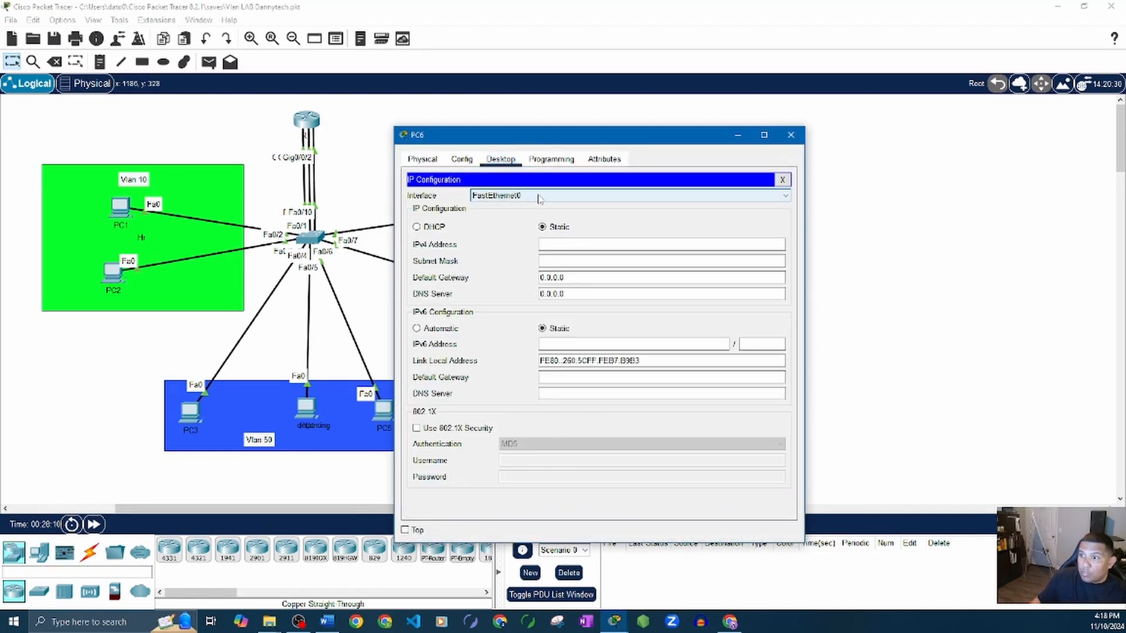
- Try to assign PC6 a static IPv4 address in the 192.168.30 subnet
type("1")
type("92.168.30.")
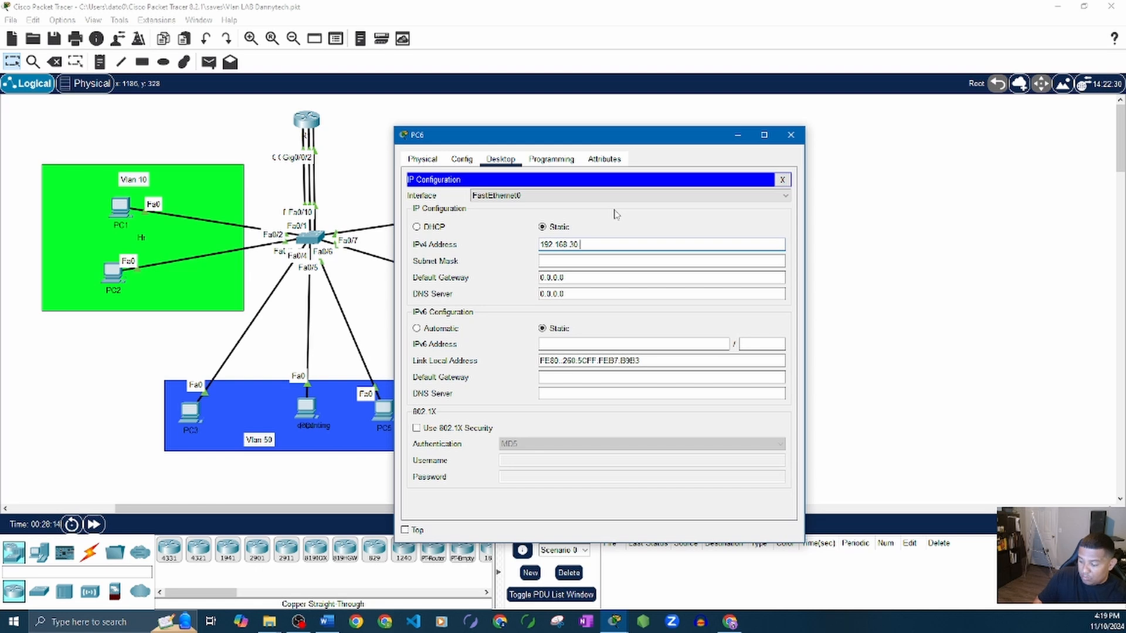
key("Tab")
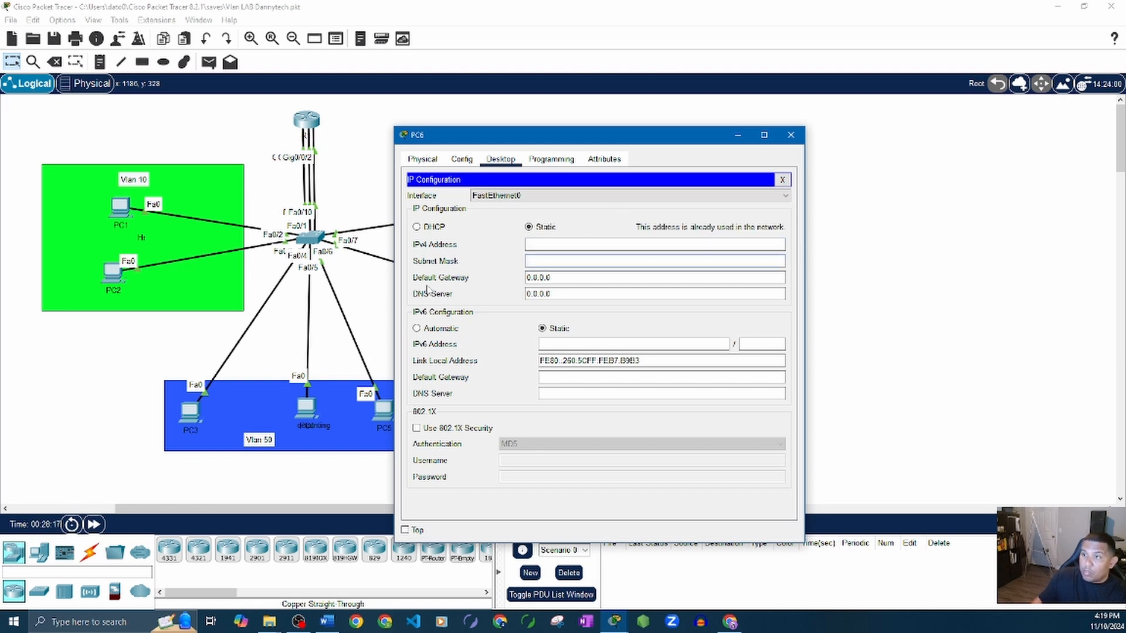
- Set PC6's static IPv4 address to 192.168.30.10 with the subnet mask 255.255.255.0
left_click(542, 245)
type("192.168.")
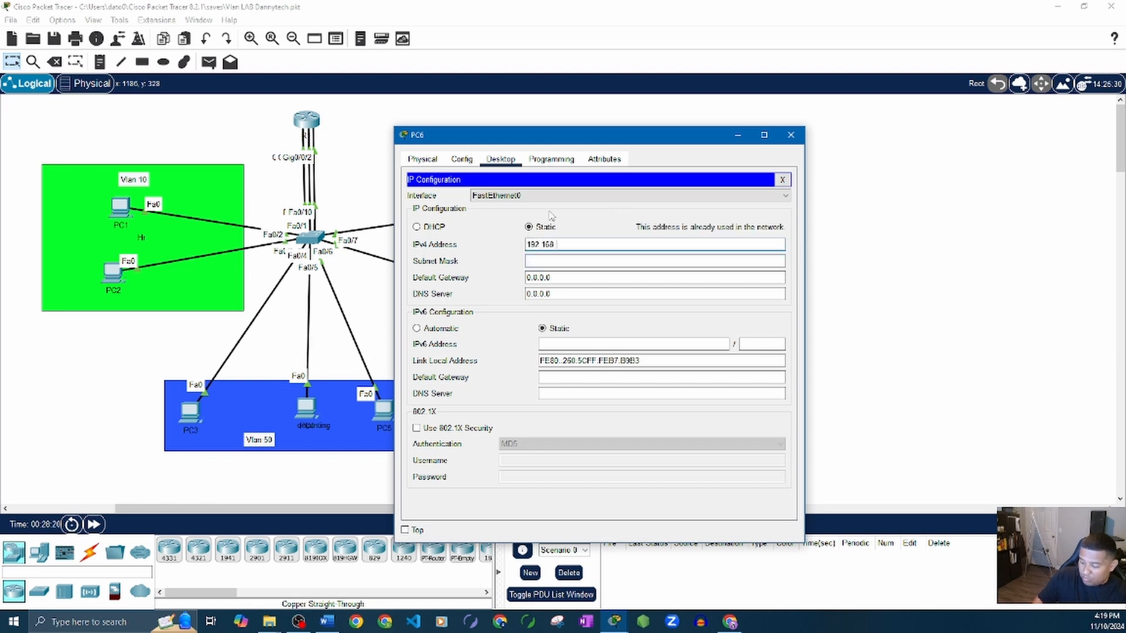
type("30.10")
key("Tab")
key("Tab")
- Set PC6's default gateway to 192.168.30.1 and close its IP configuration and device window
type("192.168.")
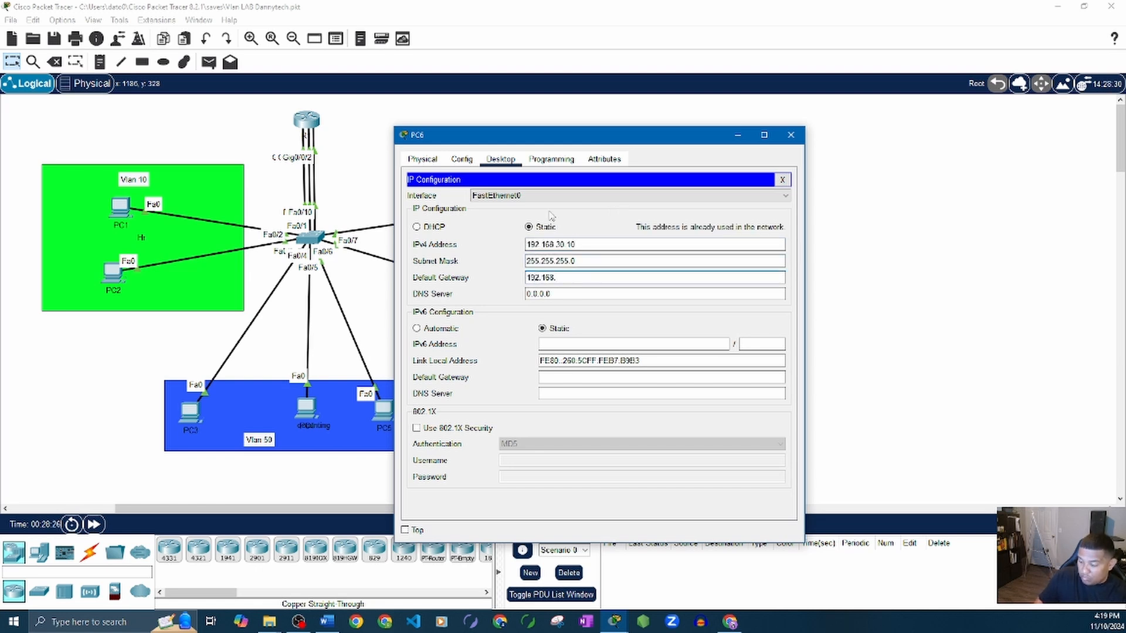
type("30.1")
left_click(782, 180)
left_click(790, 135)
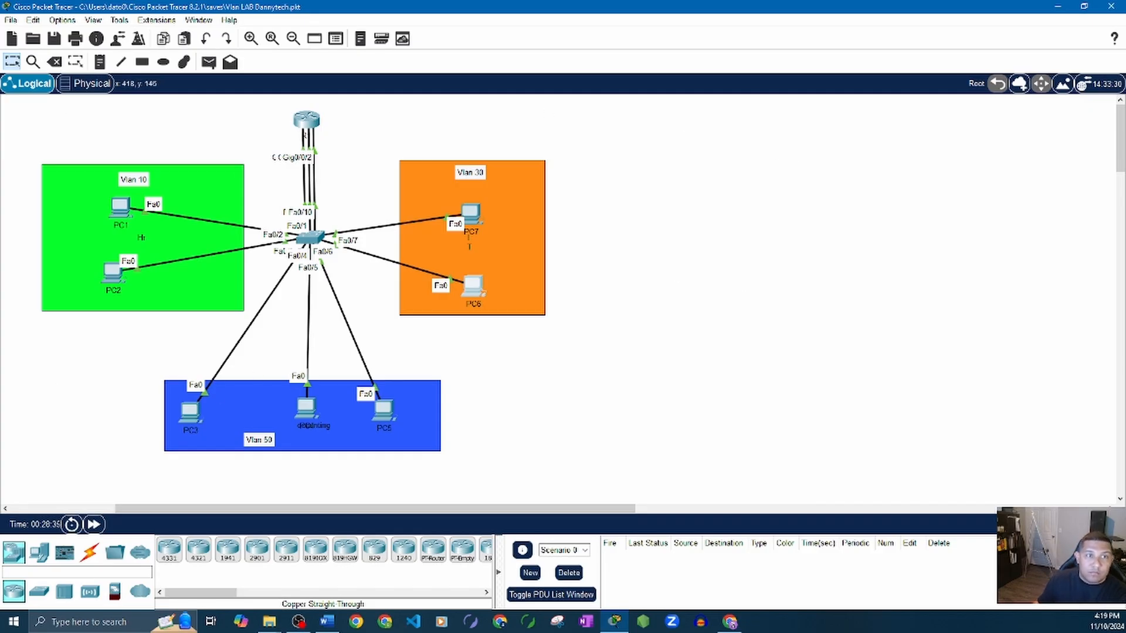
left_click_drag(542, 508, 437, 509)
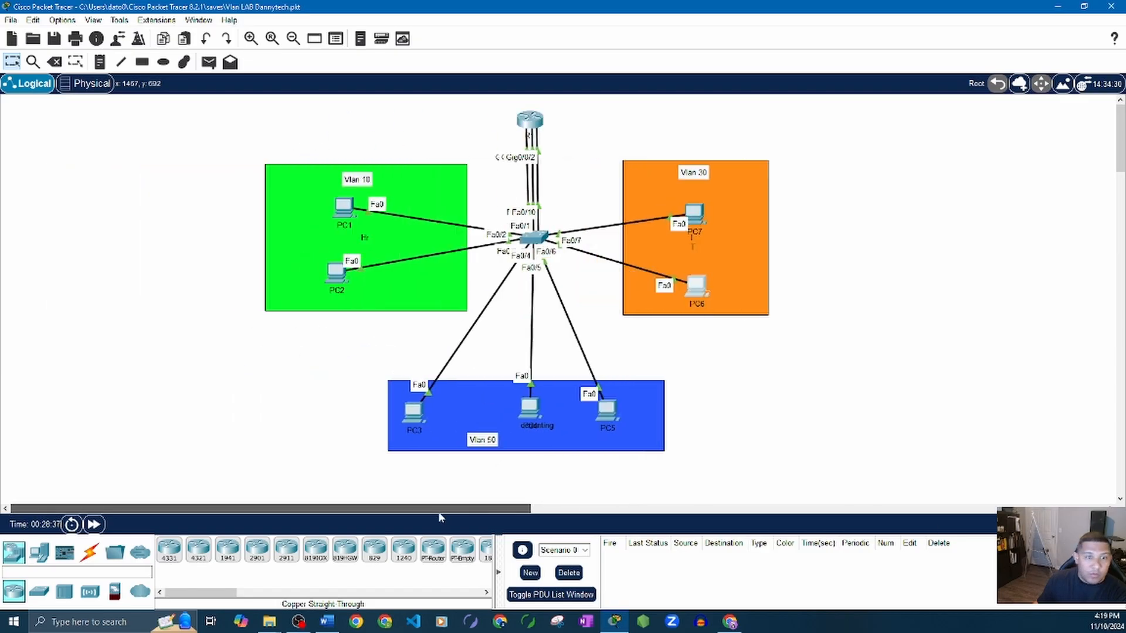
left_click(350, 208)
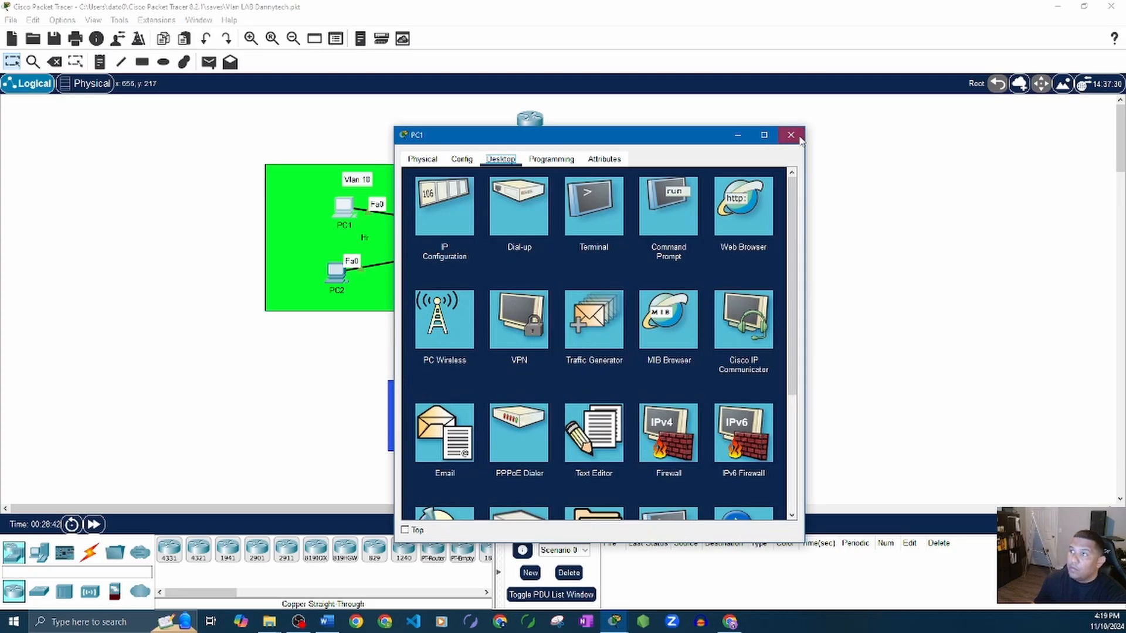
left_click(789, 137)
left_click(598, 417)
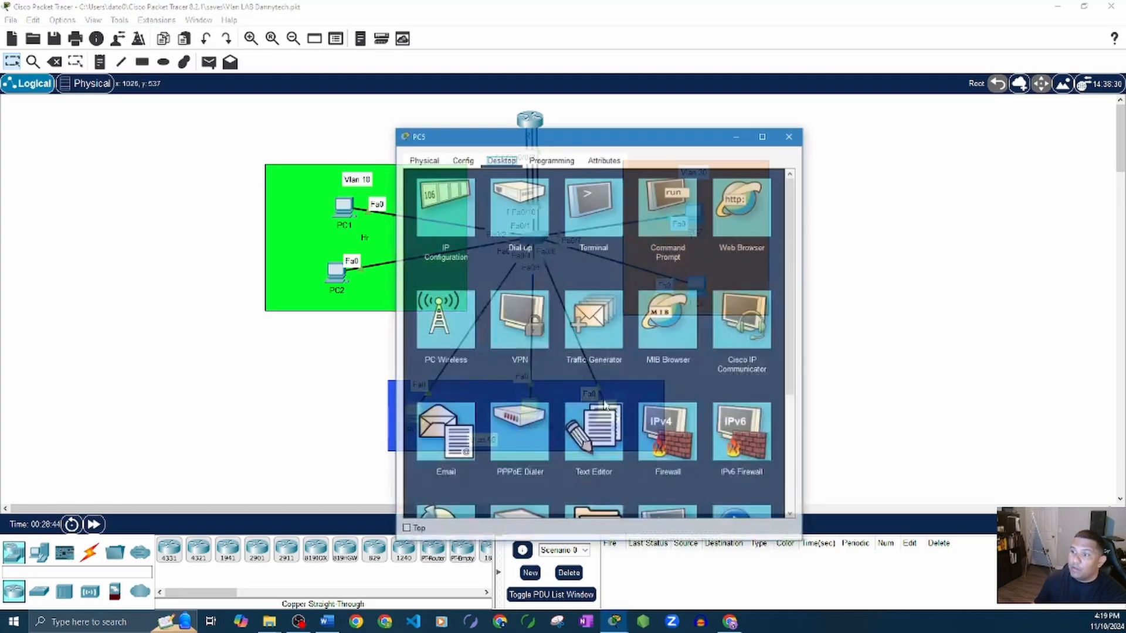
left_click(598, 220)
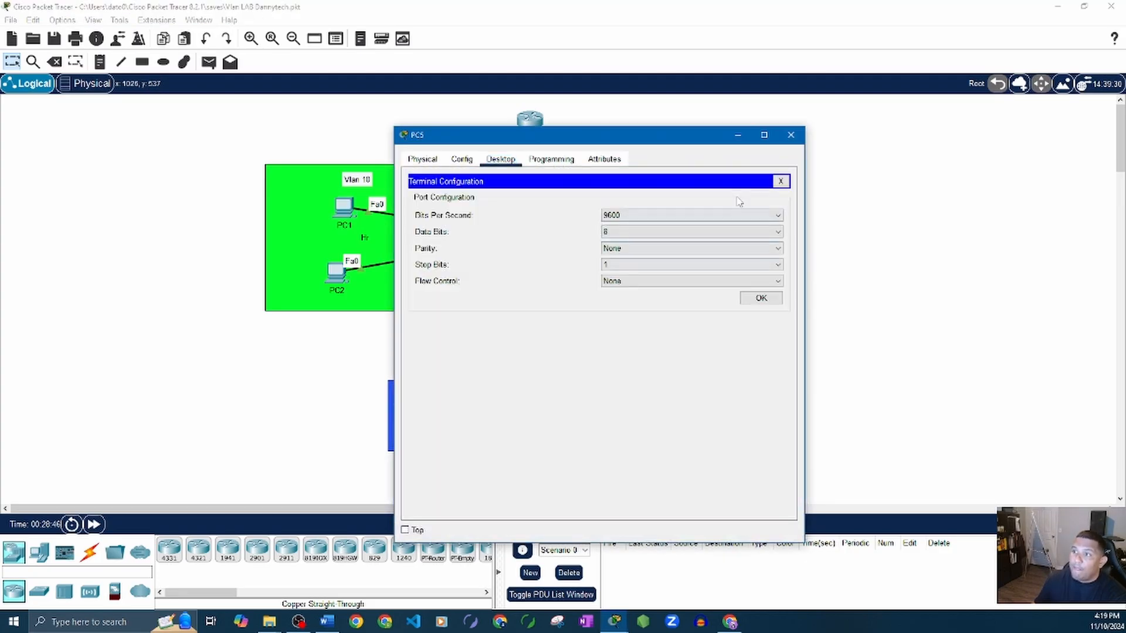
left_click(791, 137)
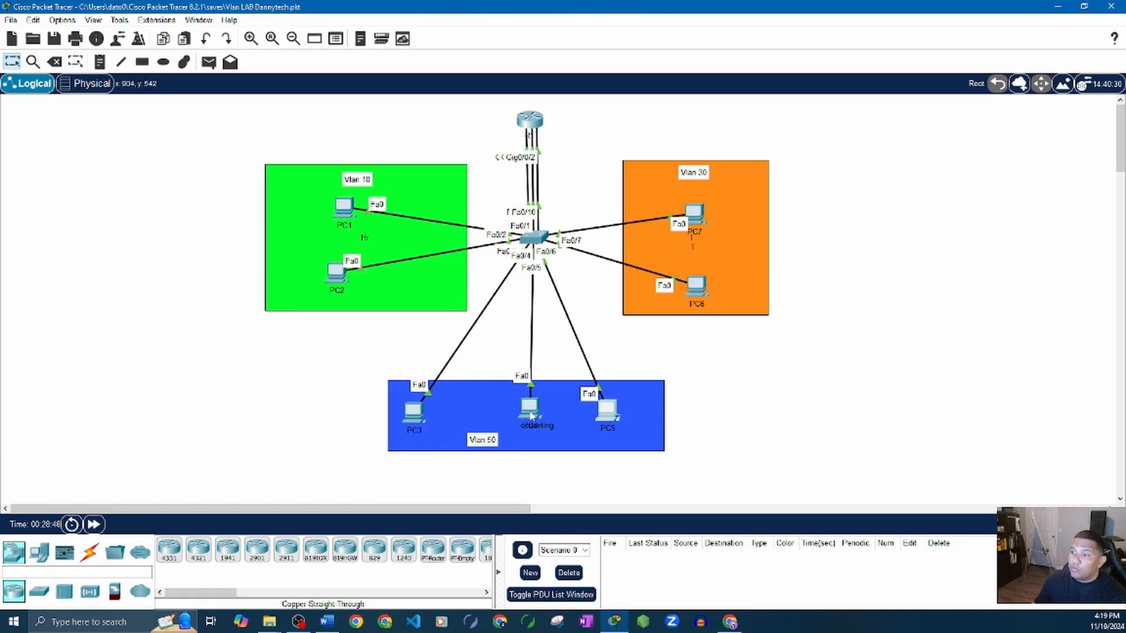
- Open PC5's command prompt and run ipconfig /all to examine its IP settings
left_click(618, 417)
left_click(781, 179)
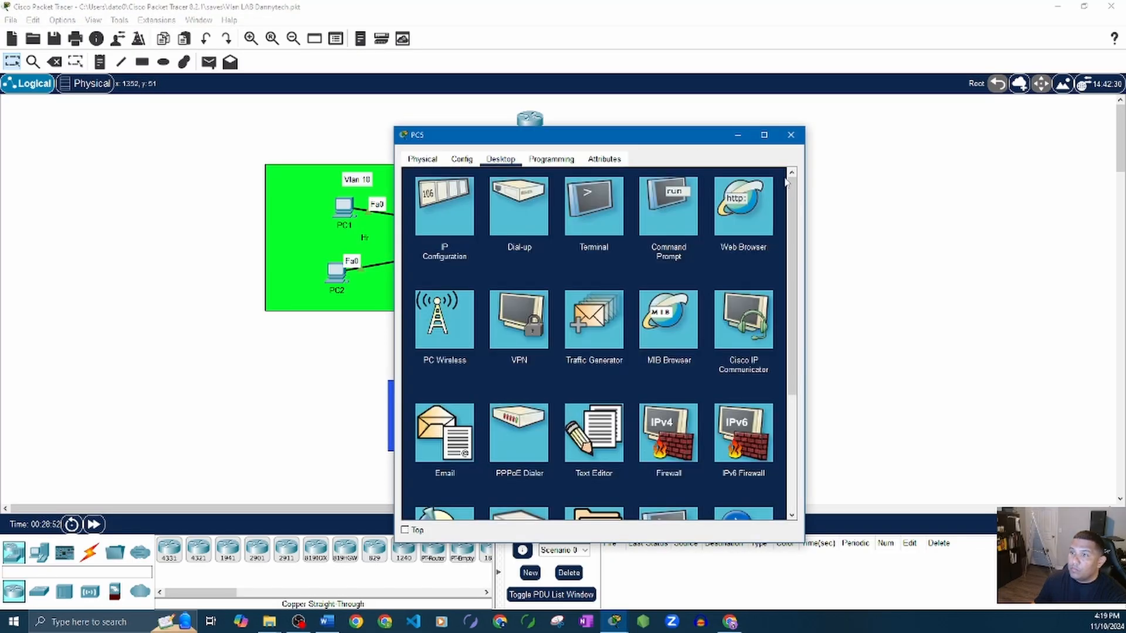
left_click(669, 218)
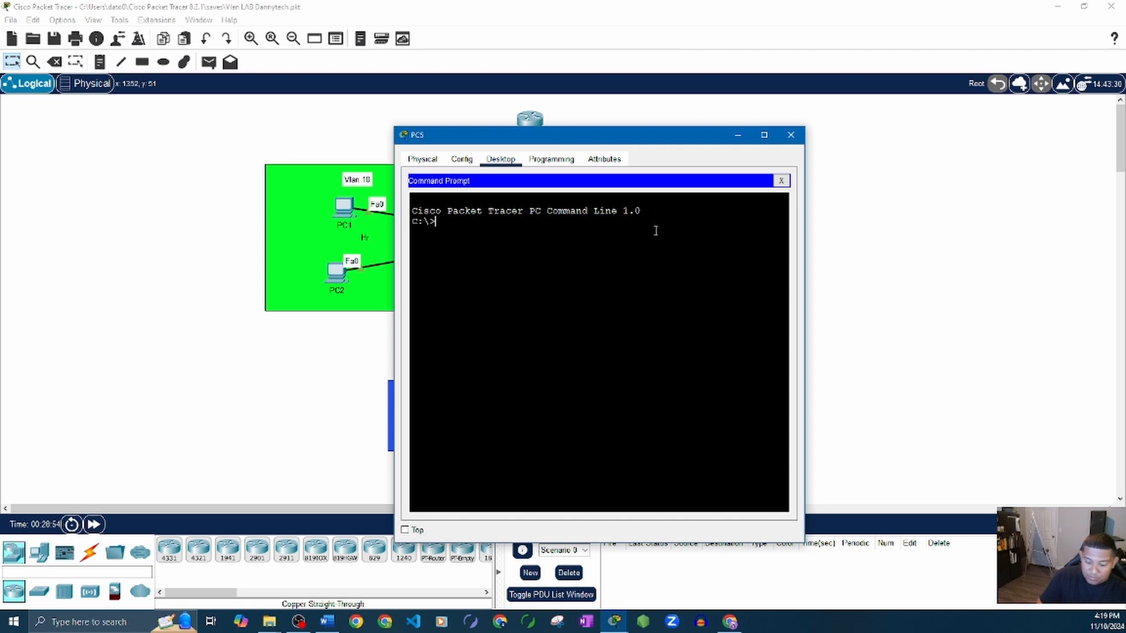
type("ip")
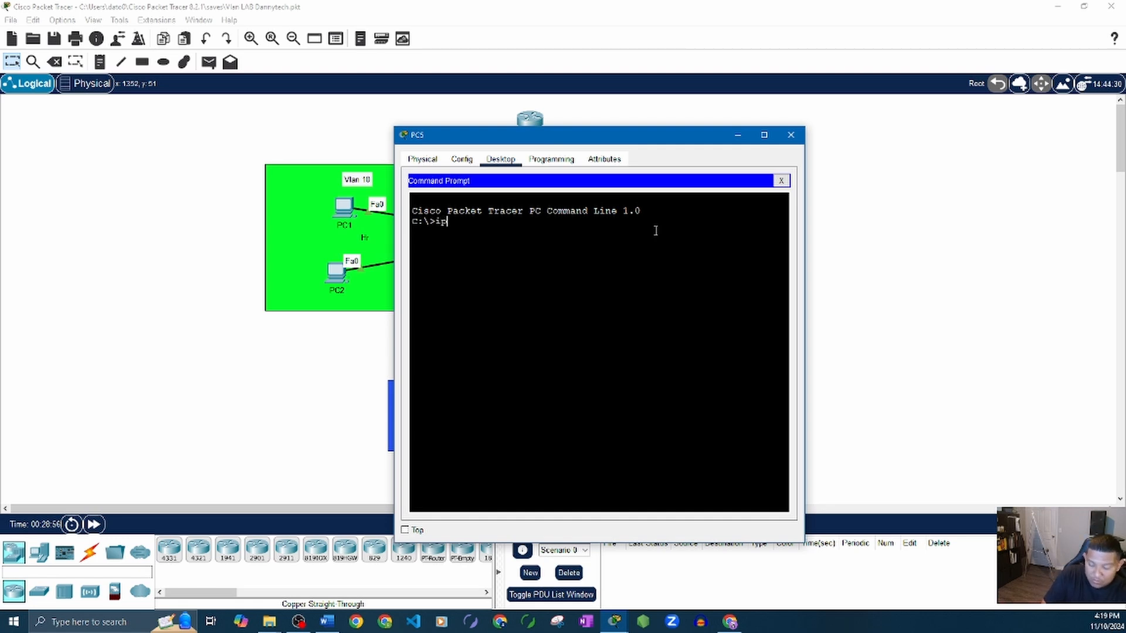
type("config /")
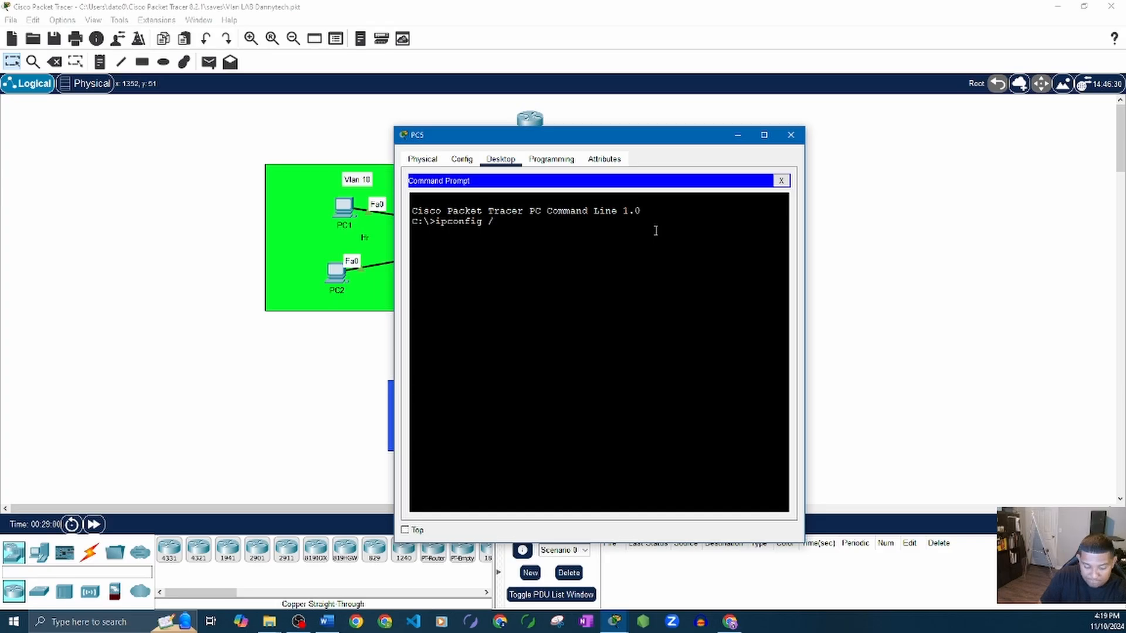
type("all")
key("Return")
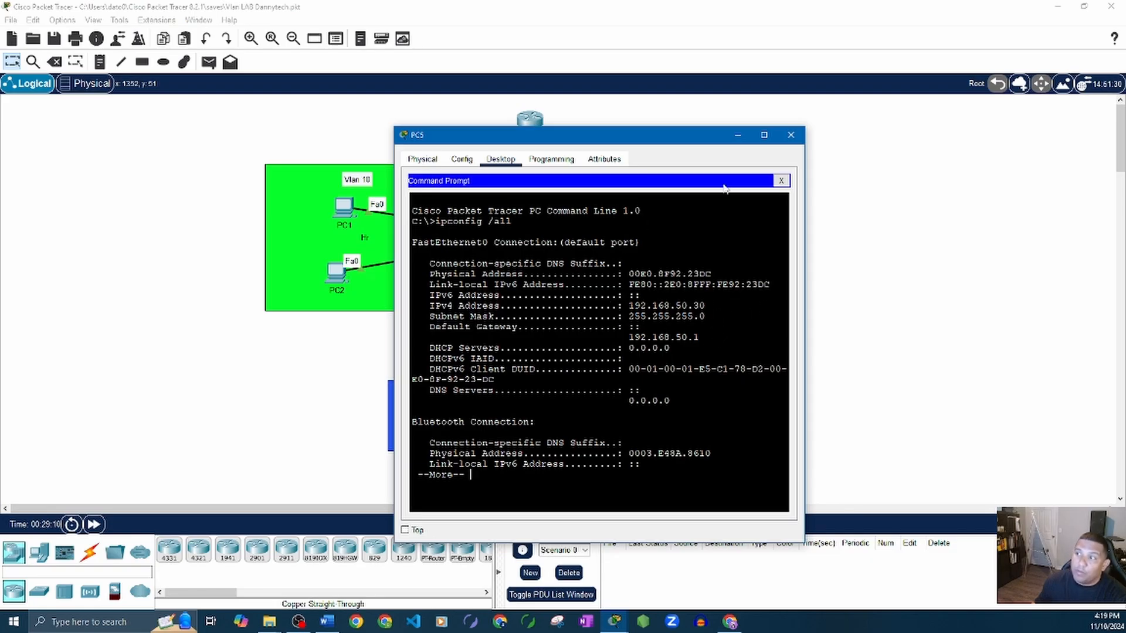
- Reopen PC5's command prompt and page through the rest of the ipconfig output to reach an empty prompt
left_click(788, 181)
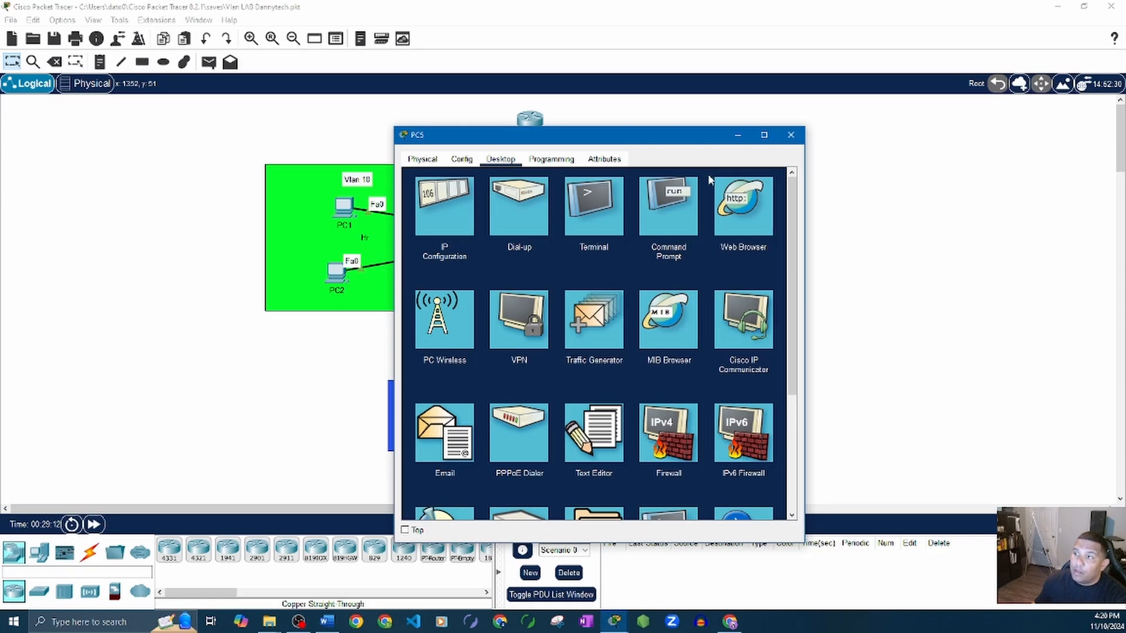
left_click(668, 223)
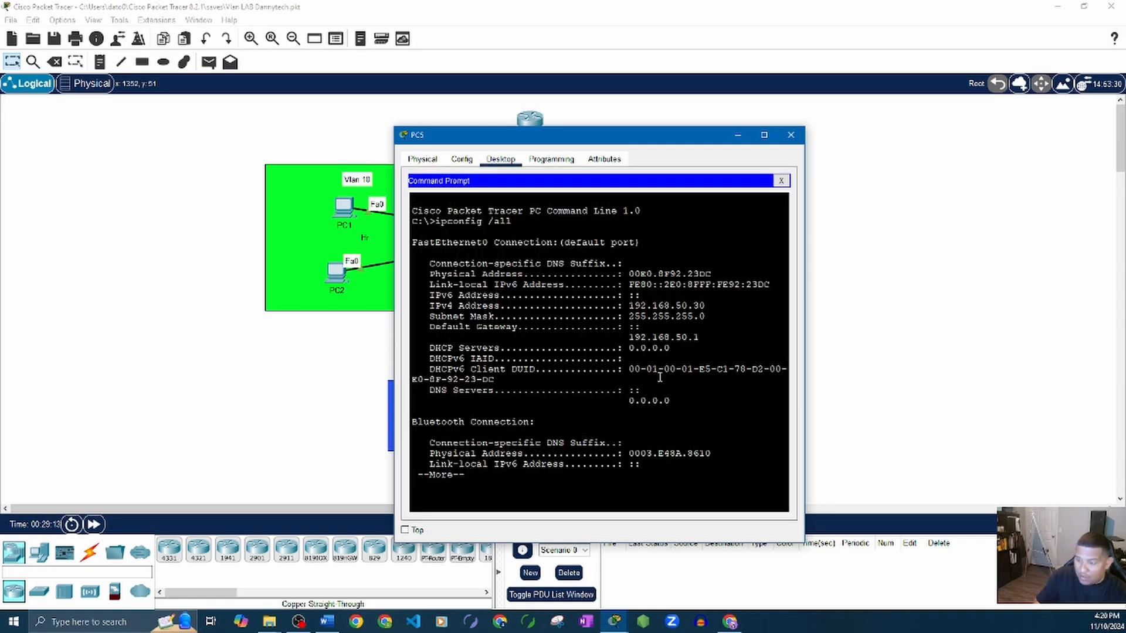
key("space")
key("Return")
key("Return")
key("Return")
key("Return")
key("Return")
key("Return")
key("Return")
key("Return")
key("Return")
key("Return")
key("Return")
key("Return")
key("Return")
key("Return")
key("Return")
key("Return")
key("Return")
key("Return")
key("Return")
key("Return")
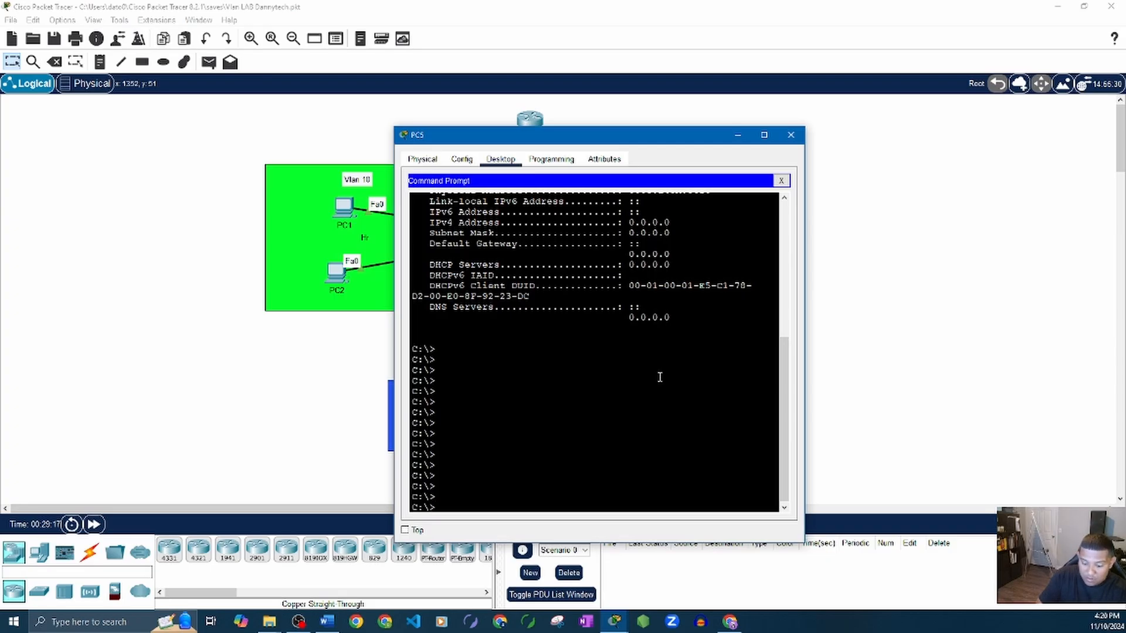
- Ping the default gateway 192.168.50.1 from PC5, moving its window aside to uncover the topology
type("ping")
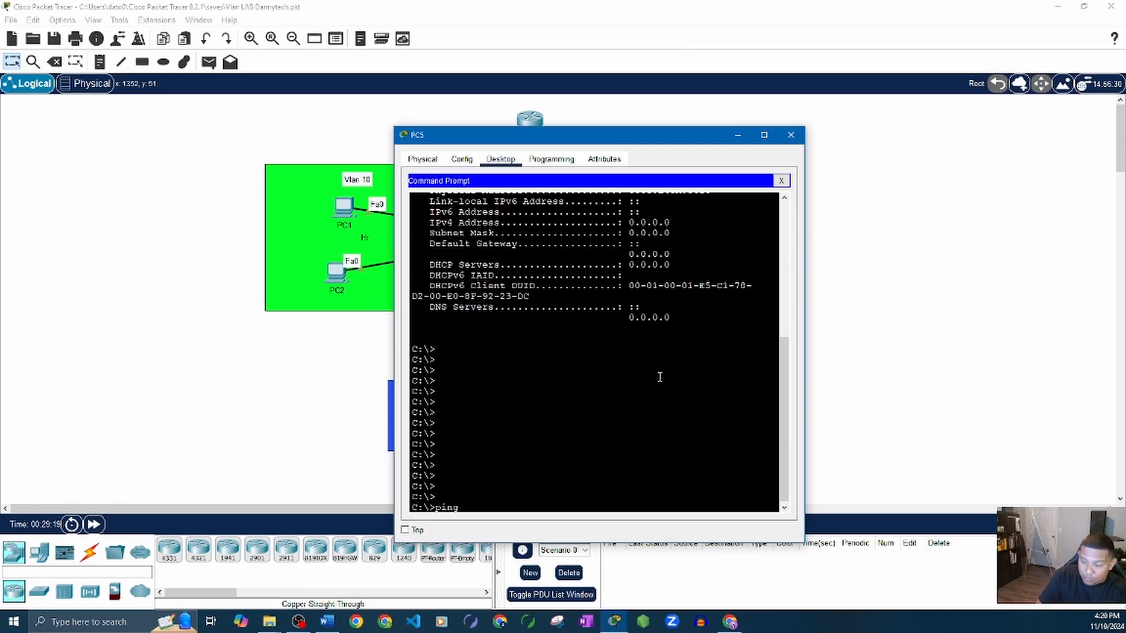
type(" 192.")
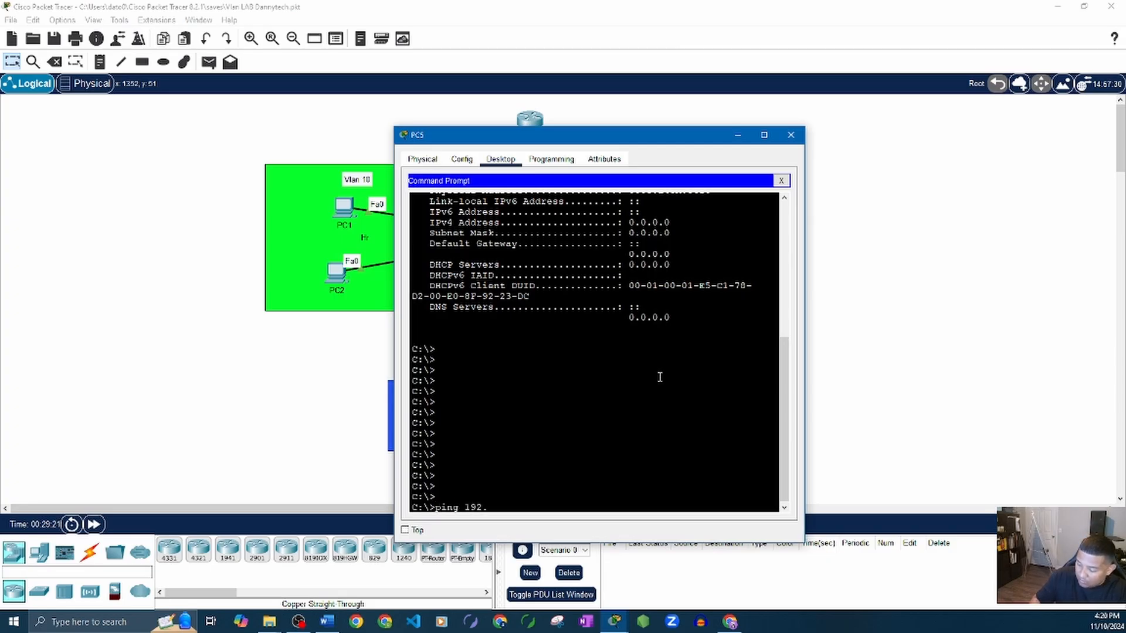
type("168.")
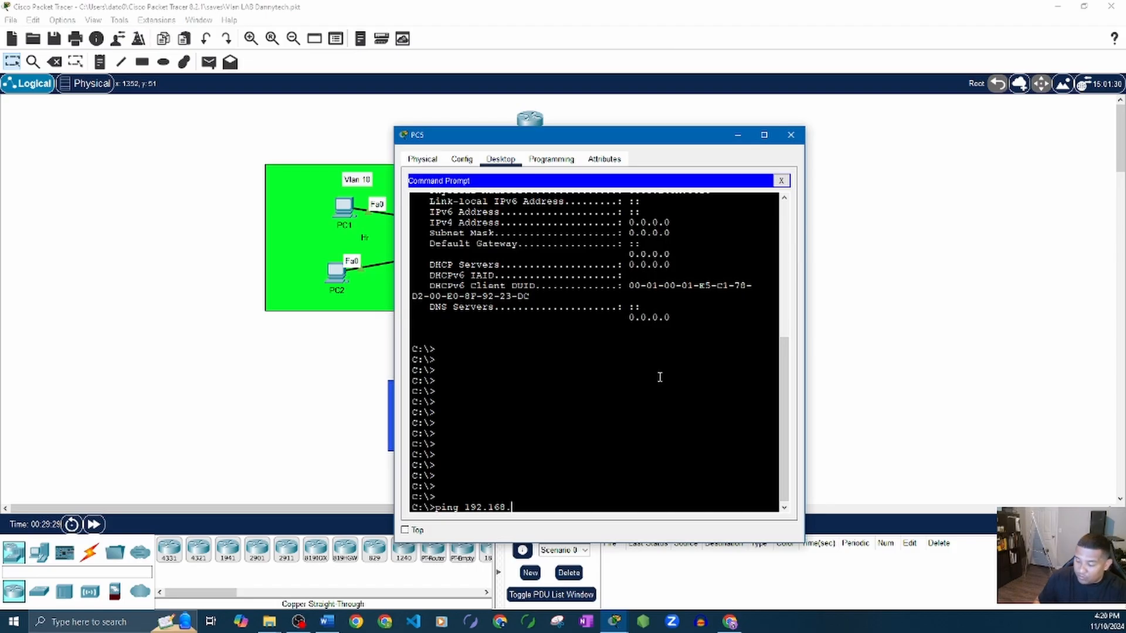
type("50")
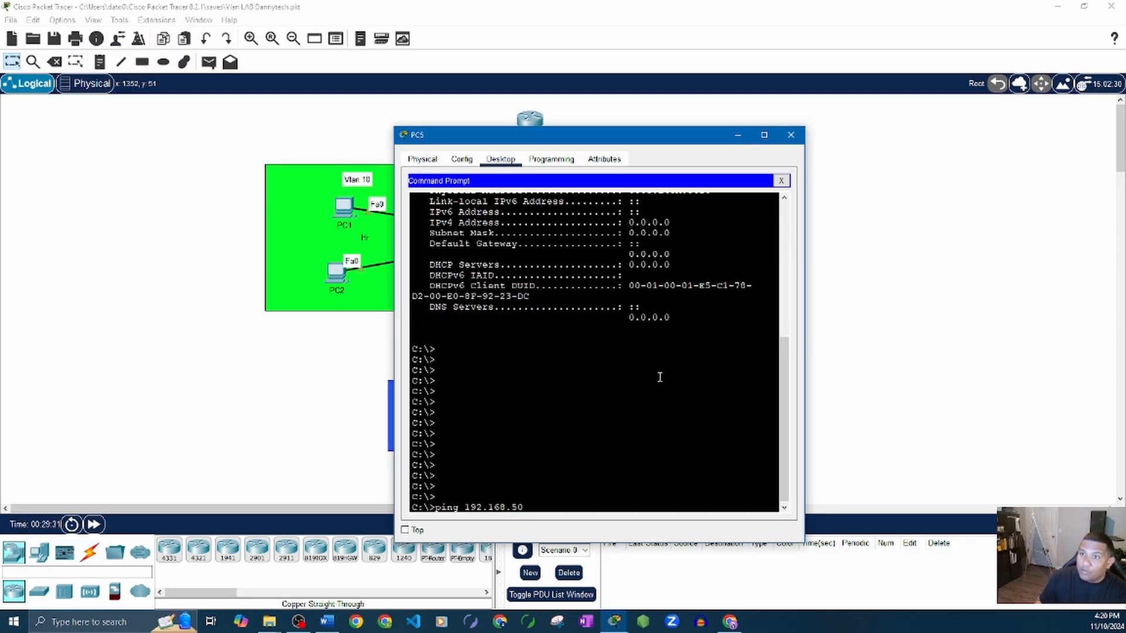
left_click_drag(639, 140, 820, 122)
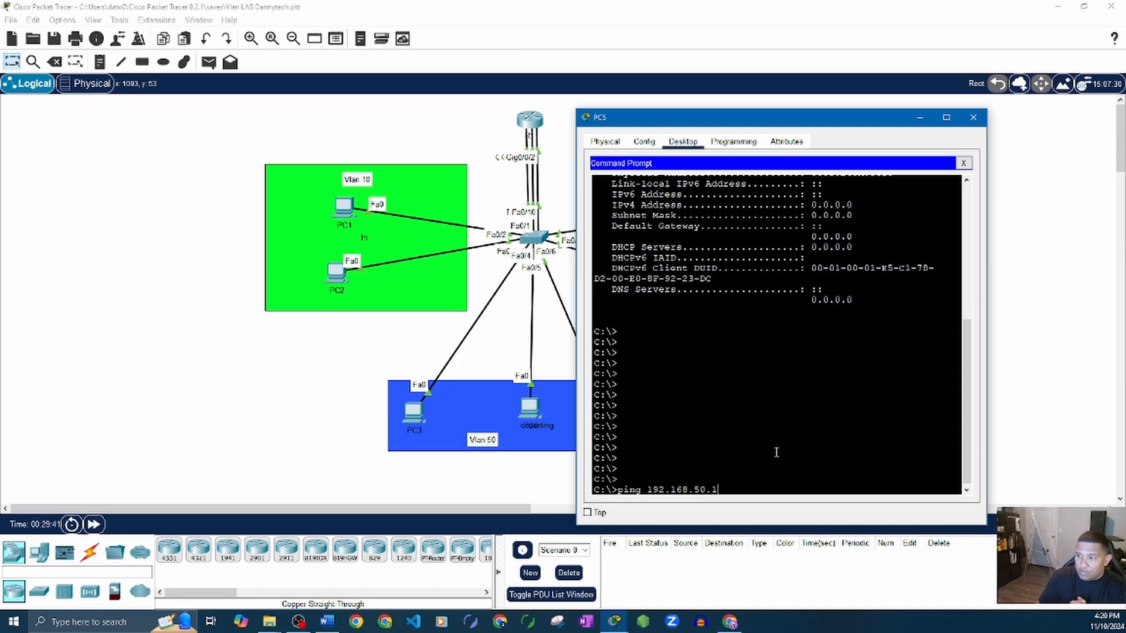
key("Return")
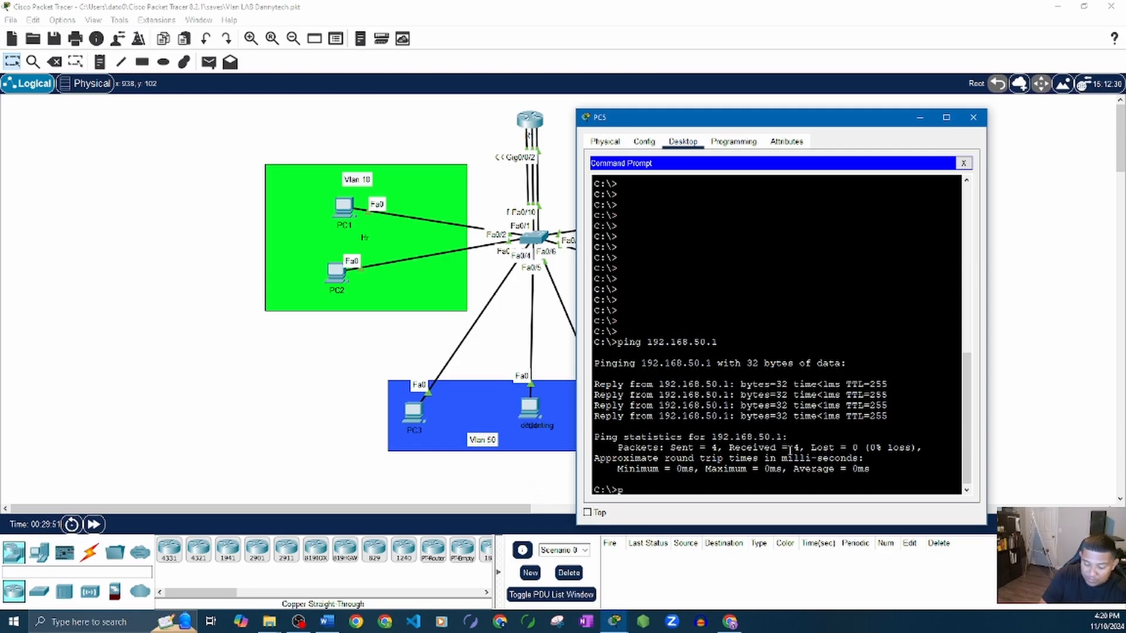
- Ping 192.168.10.10 in VLAN 10 from PC5 and close its command prompt and device window
type("g 192.")
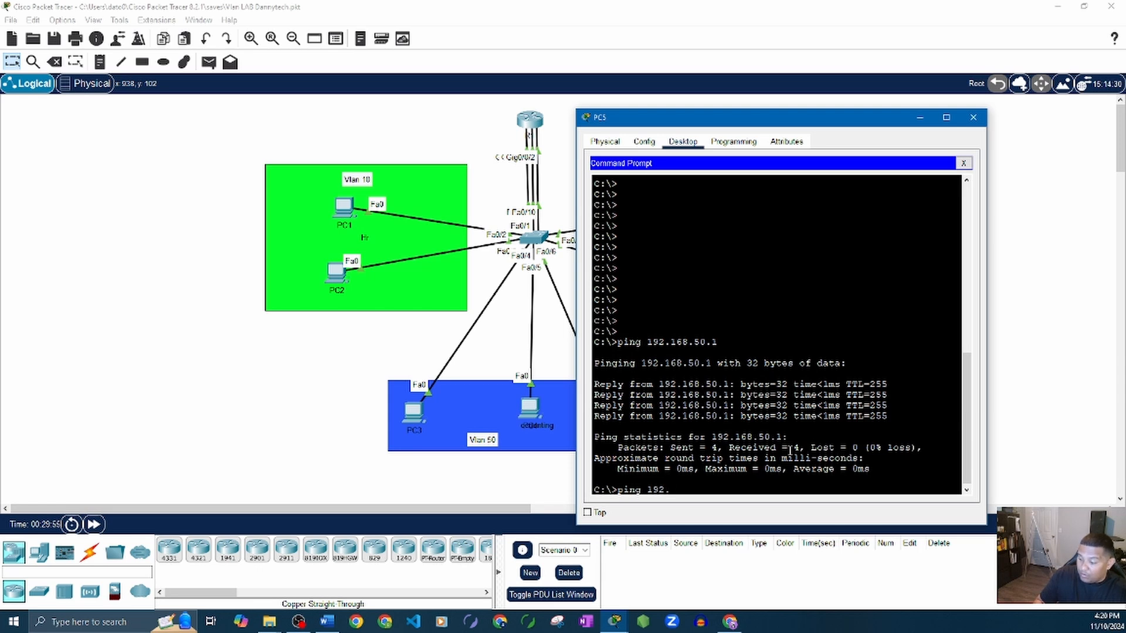
type("168.50")
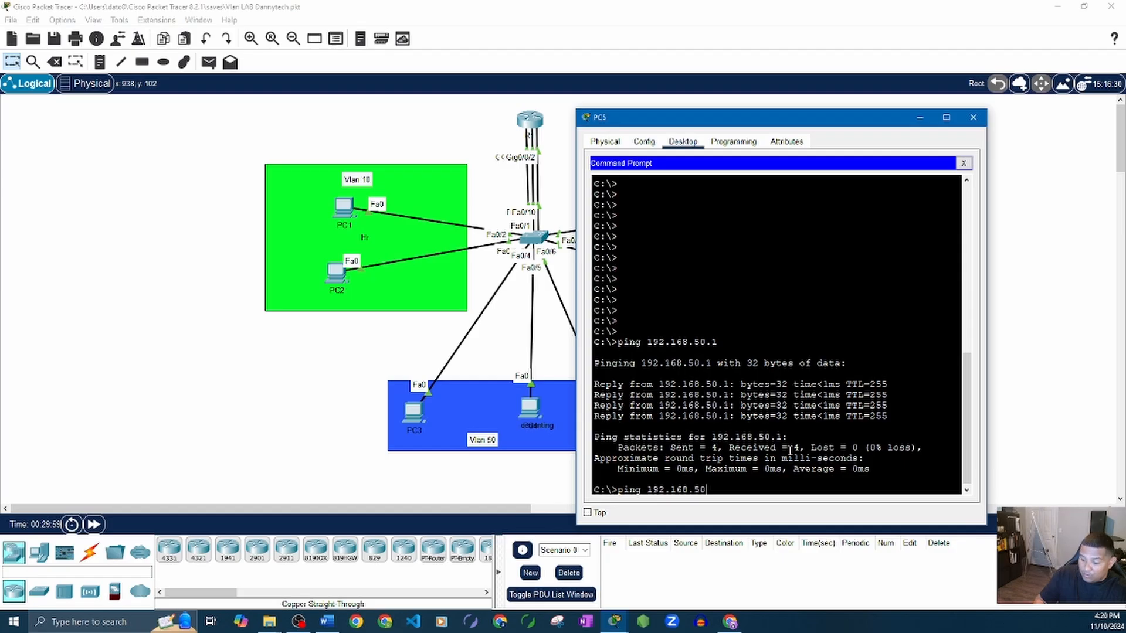
key("BackSpace")
key("BackSpace")
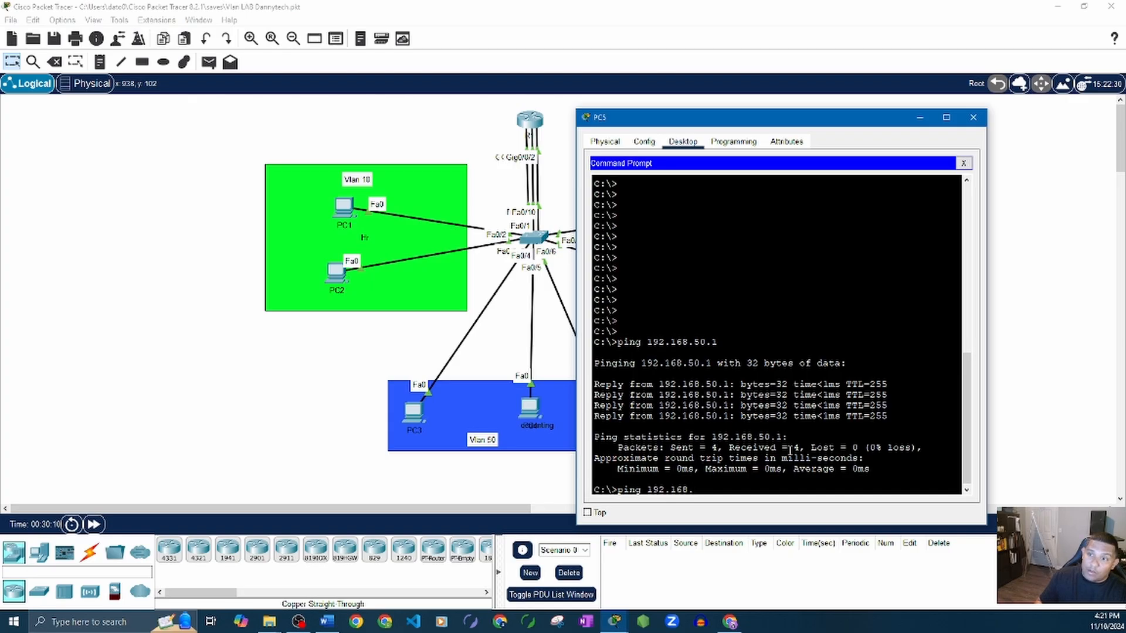
type("10.10")
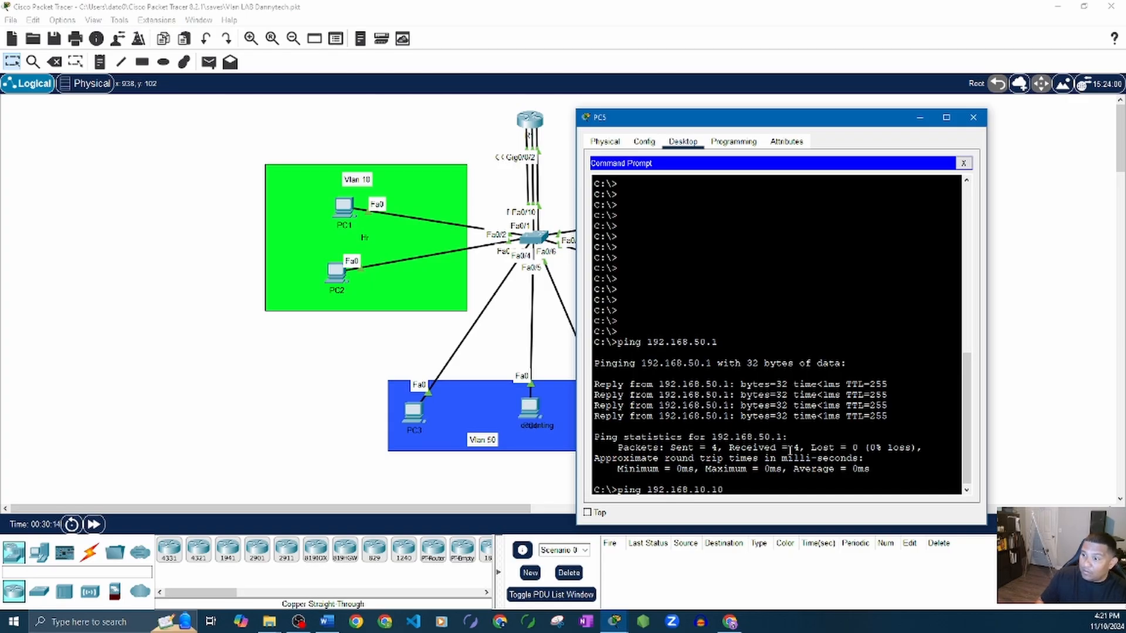
key("Return")
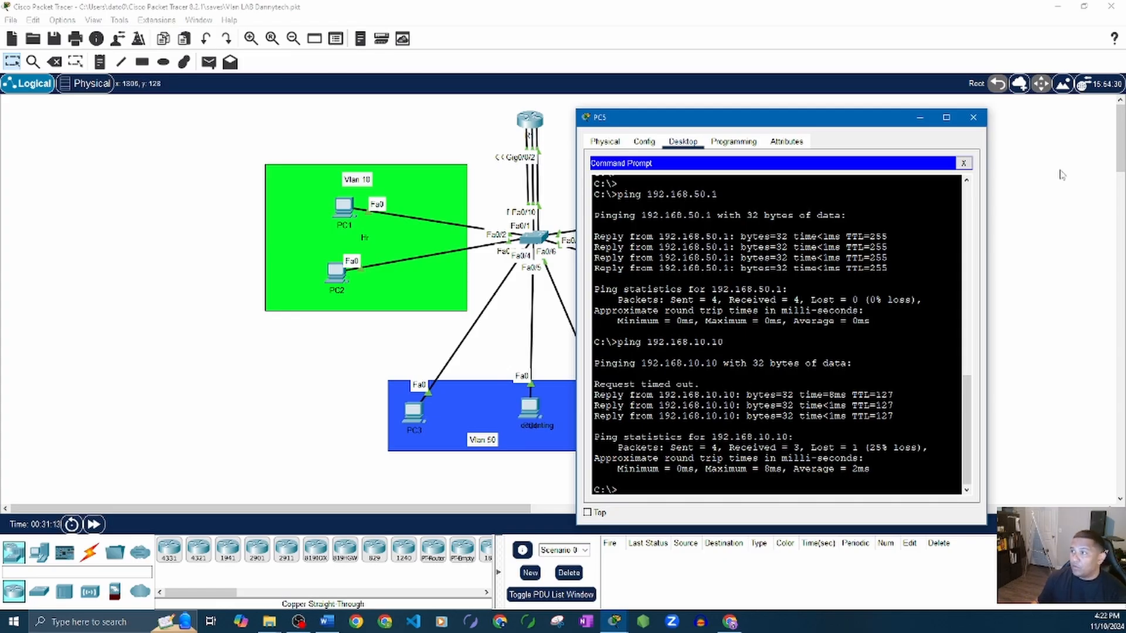
left_click(962, 163)
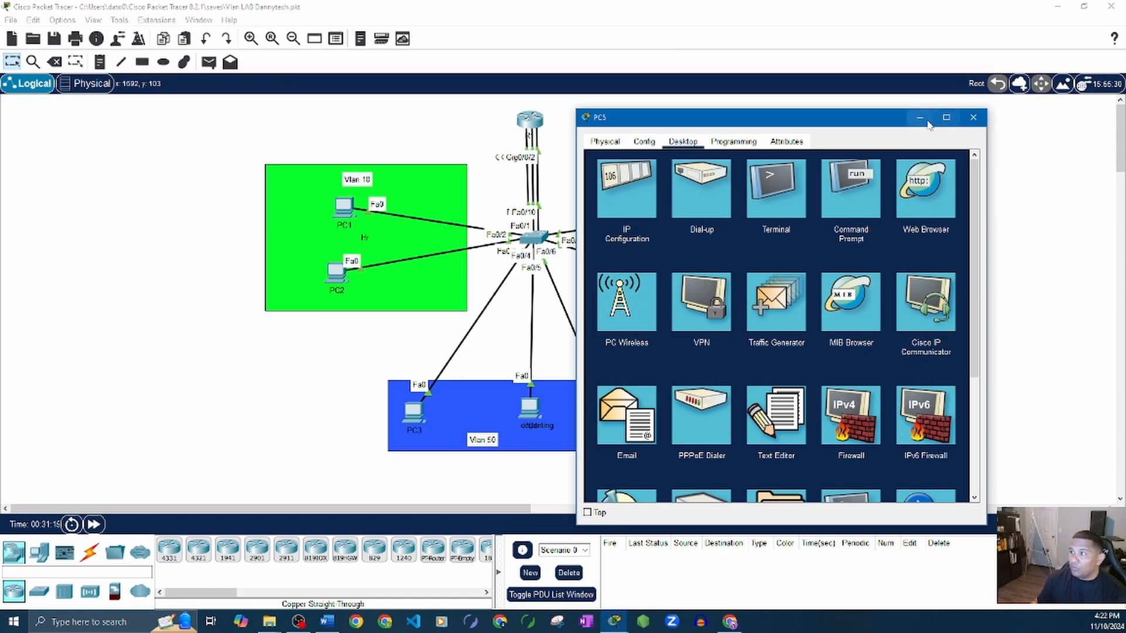
left_click(973, 117)
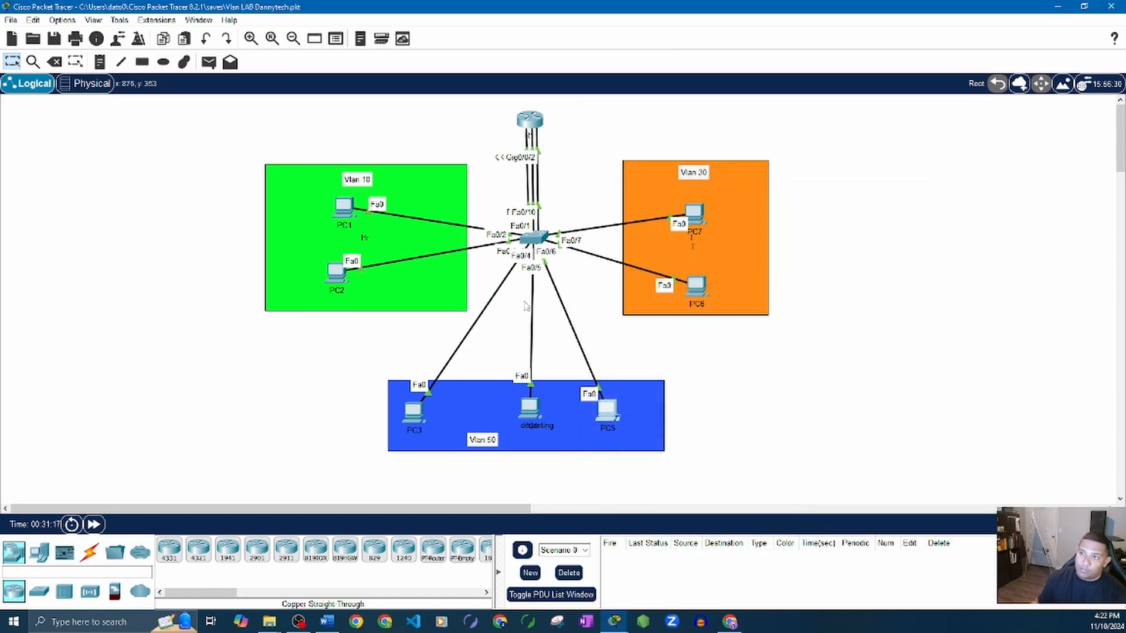